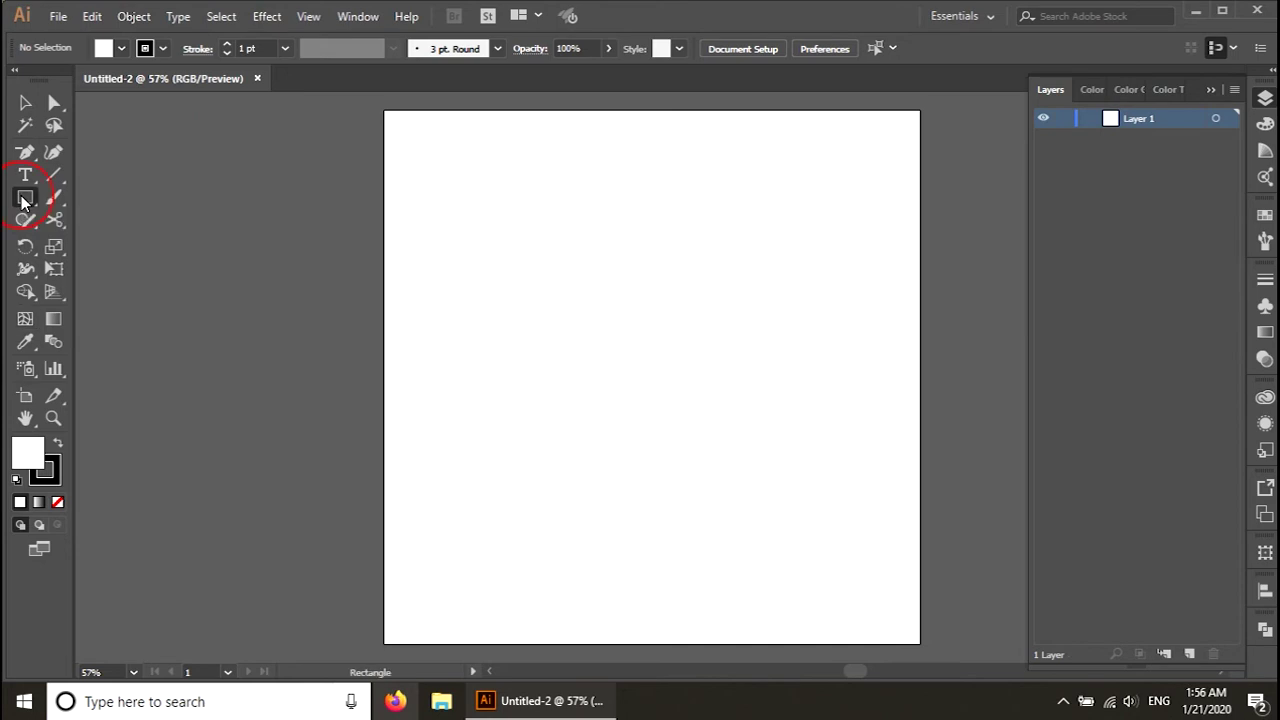
- Draw a wide rectangle across the upper middle of the artboard and remove its stroke
{"action": "left_click", "coordinate": [86, 199]}
{"action": "left_click_drag", "start_coordinate": [396, 216], "coordinate": [891, 463]}
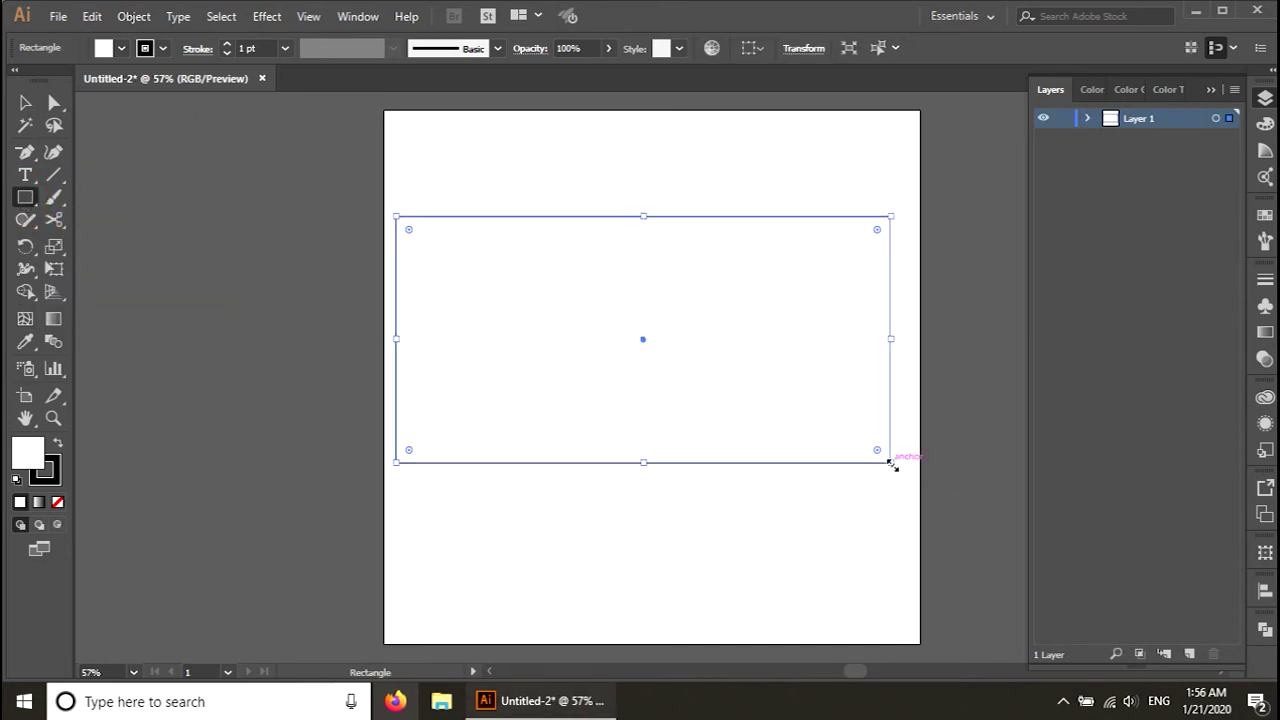
{"action": "left_click", "coordinate": [153, 49]}
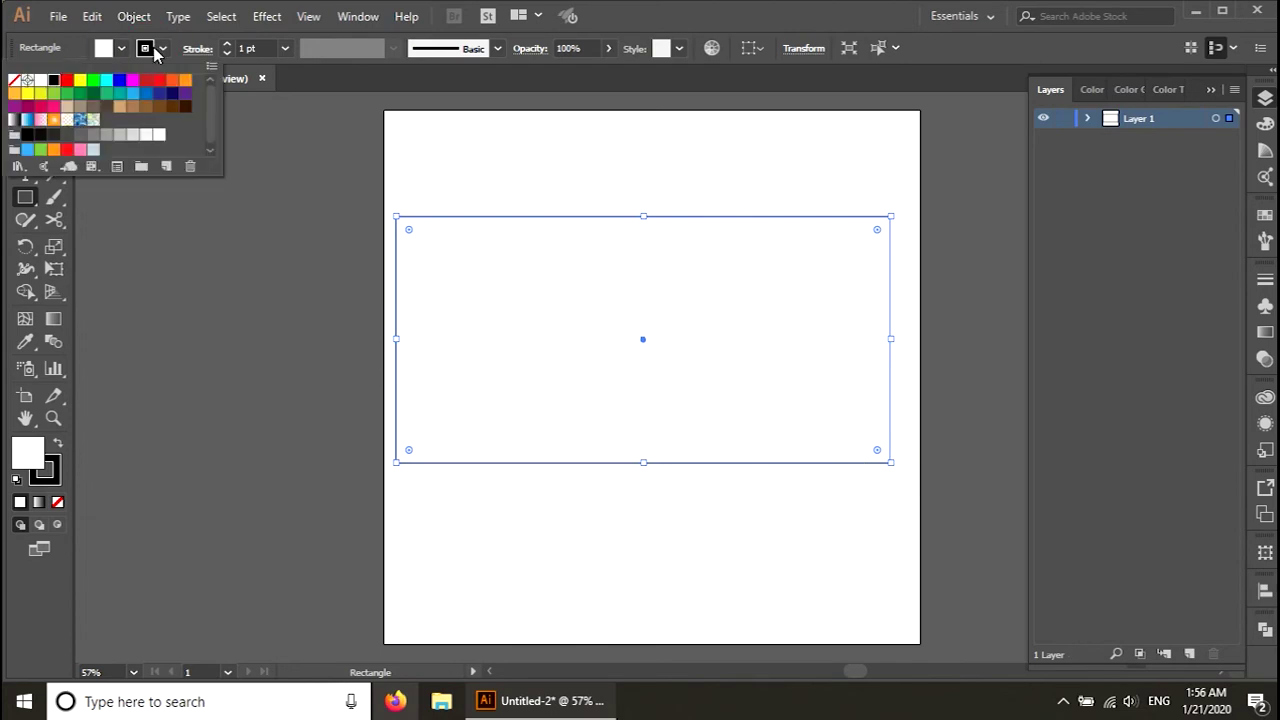
{"action": "left_click", "coordinate": [14, 81]}
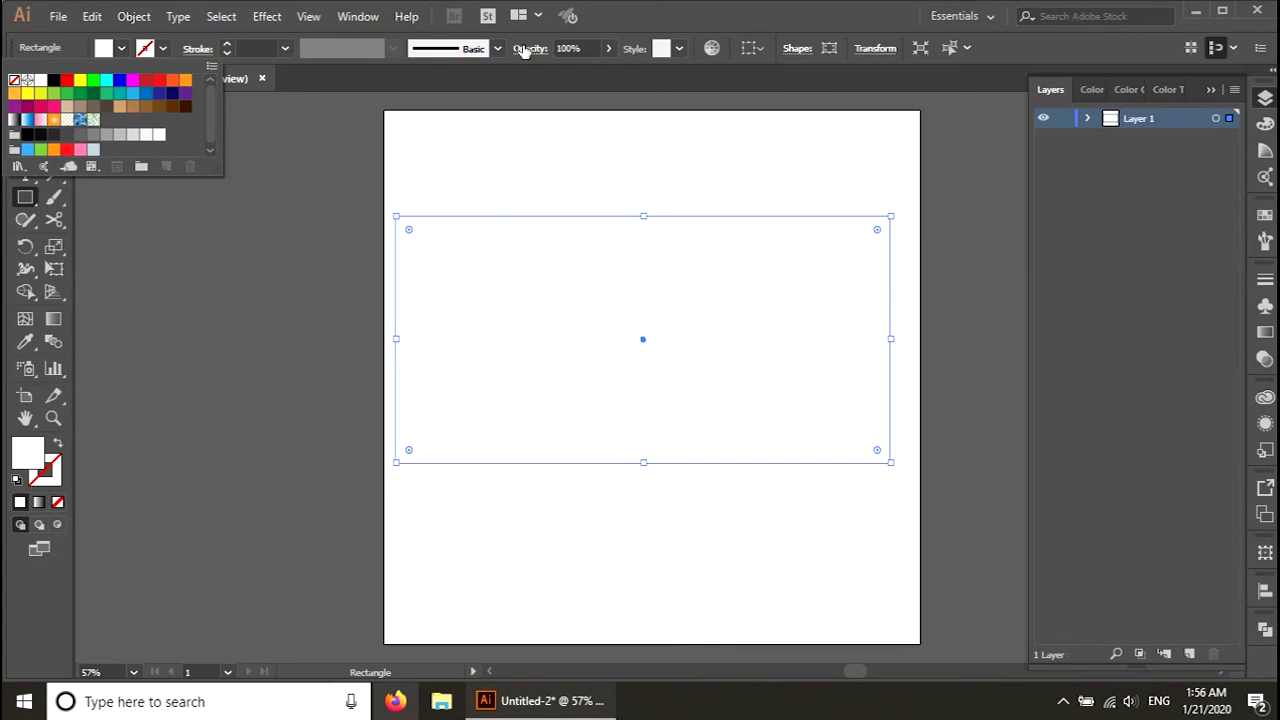
{"action": "left_click", "coordinate": [697, 22]}
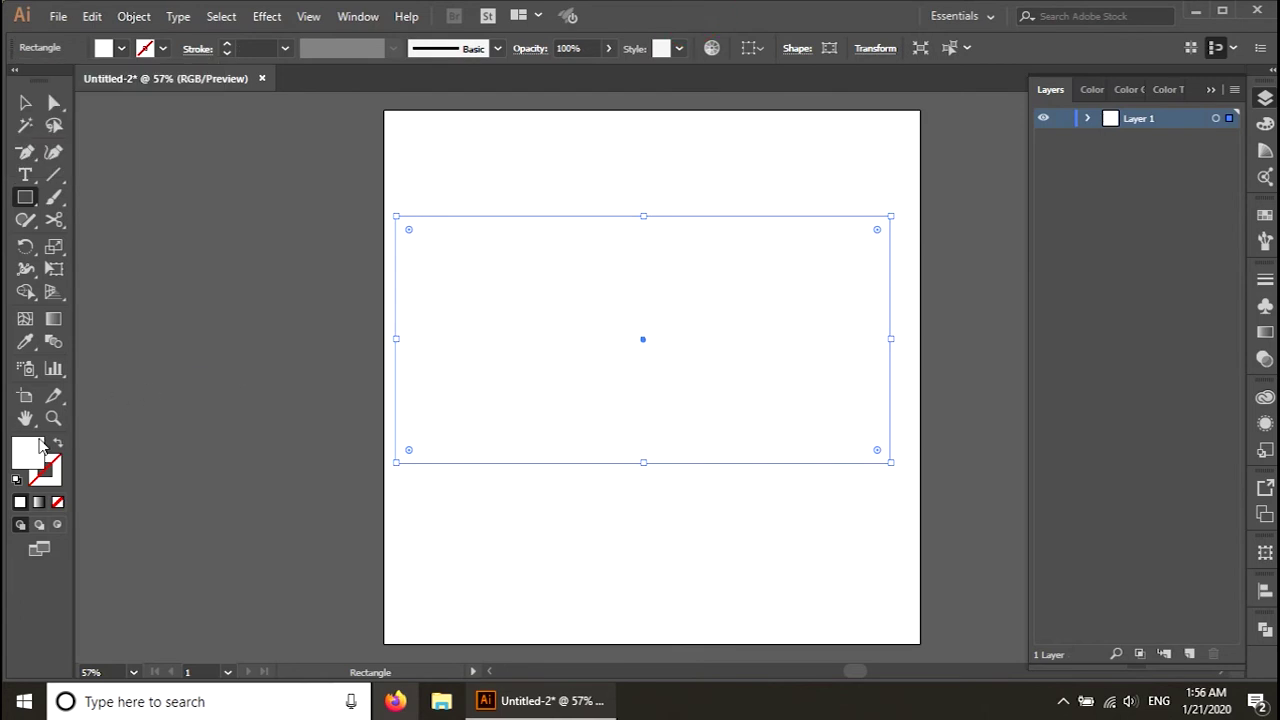
- Fill the rectangle with the default white-to-black linear gradient
{"action": "left_click", "coordinate": [53, 321]}
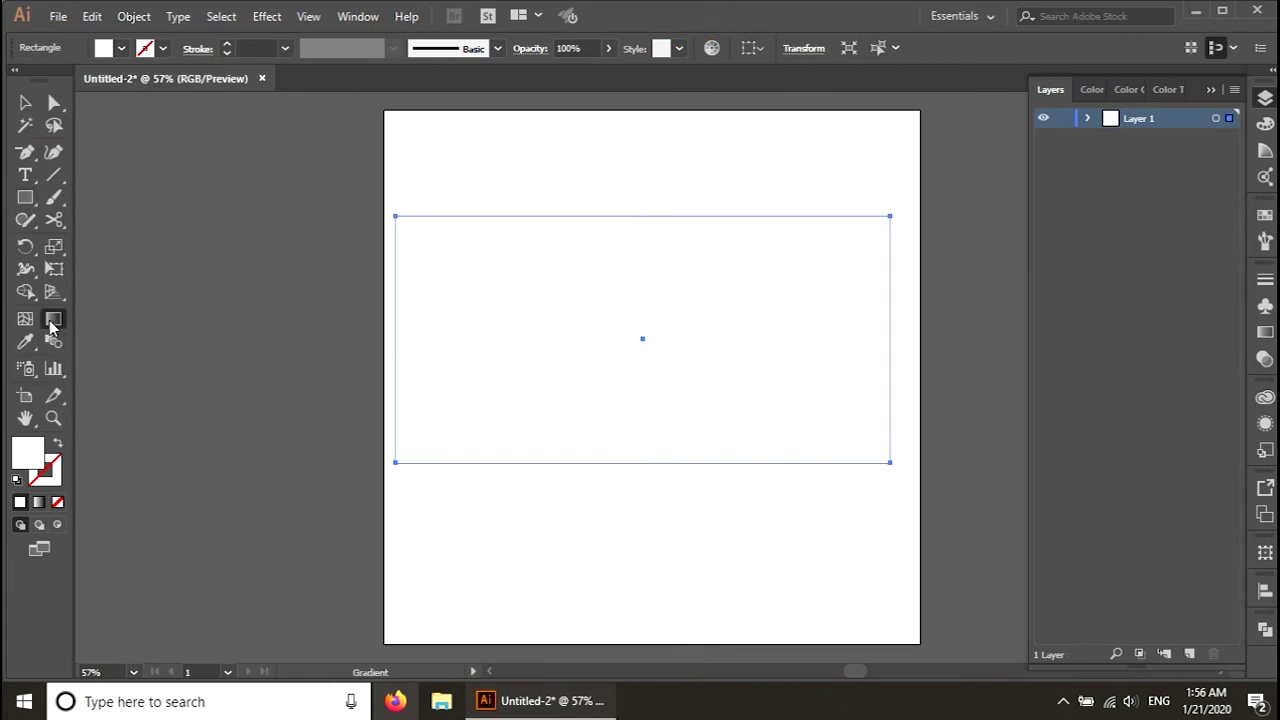
{"action": "mouse_move", "coordinate": [410, 254]}
{"action": "left_mouse_down"}
{"action": "mouse_move", "coordinate": [797, 346]}
{"action": "mouse_move", "coordinate": [869, 391]}
{"action": "mouse_move", "coordinate": [871, 414]}
{"action": "left_mouse_up"}
{"action": "left_click_drag", "start_coordinate": [857, 286], "coordinate": [431, 414]}
{"action": "left_click", "coordinate": [1264, 337]}
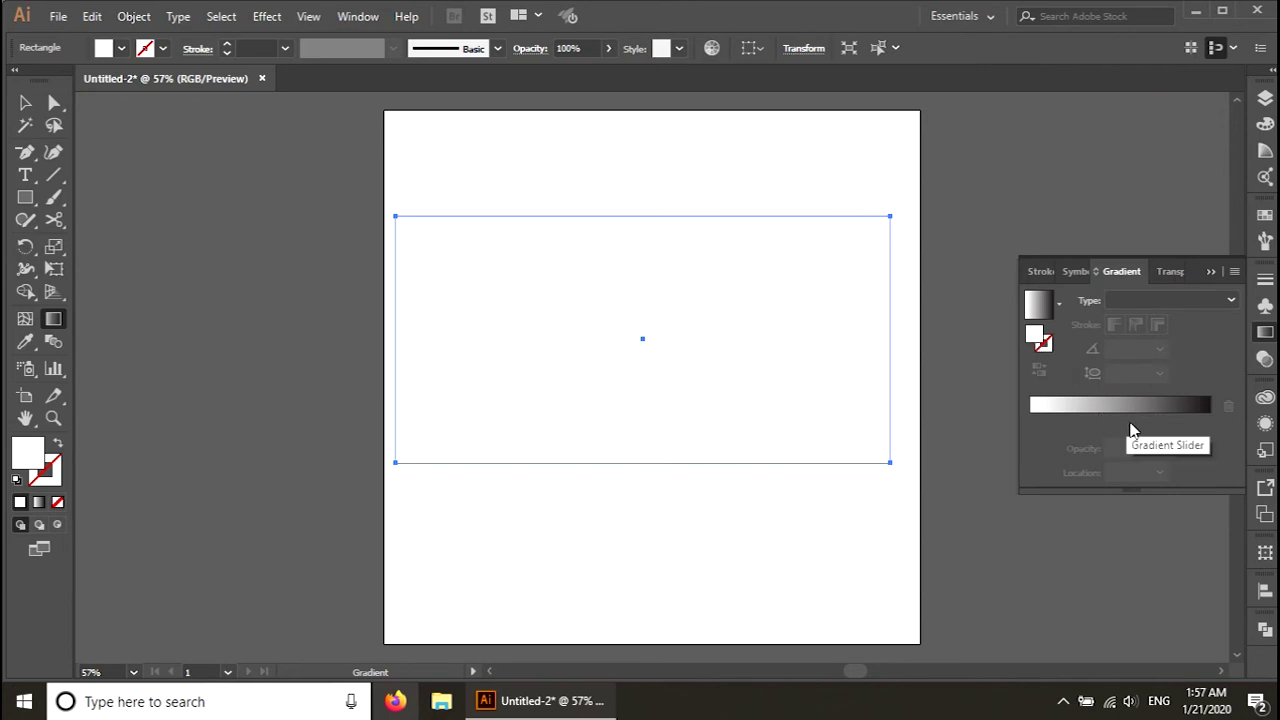
{"action": "left_click", "coordinate": [1074, 406]}
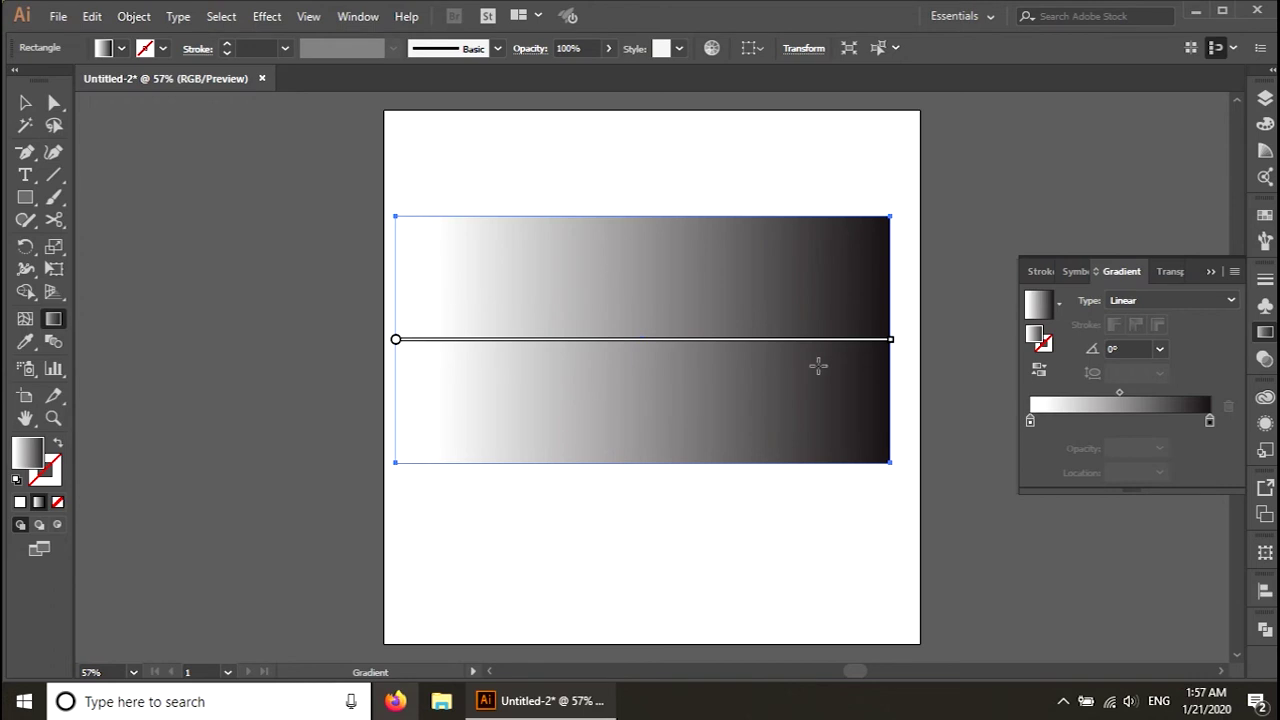
- Try several directions for the rectangle's linear gradient, including angles of about -13.3°, -162° and 27.4°
{"action": "left_click_drag", "start_coordinate": [397, 342], "coordinate": [407, 249]}
{"action": "left_click_drag", "start_coordinate": [903, 340], "coordinate": [906, 458]}
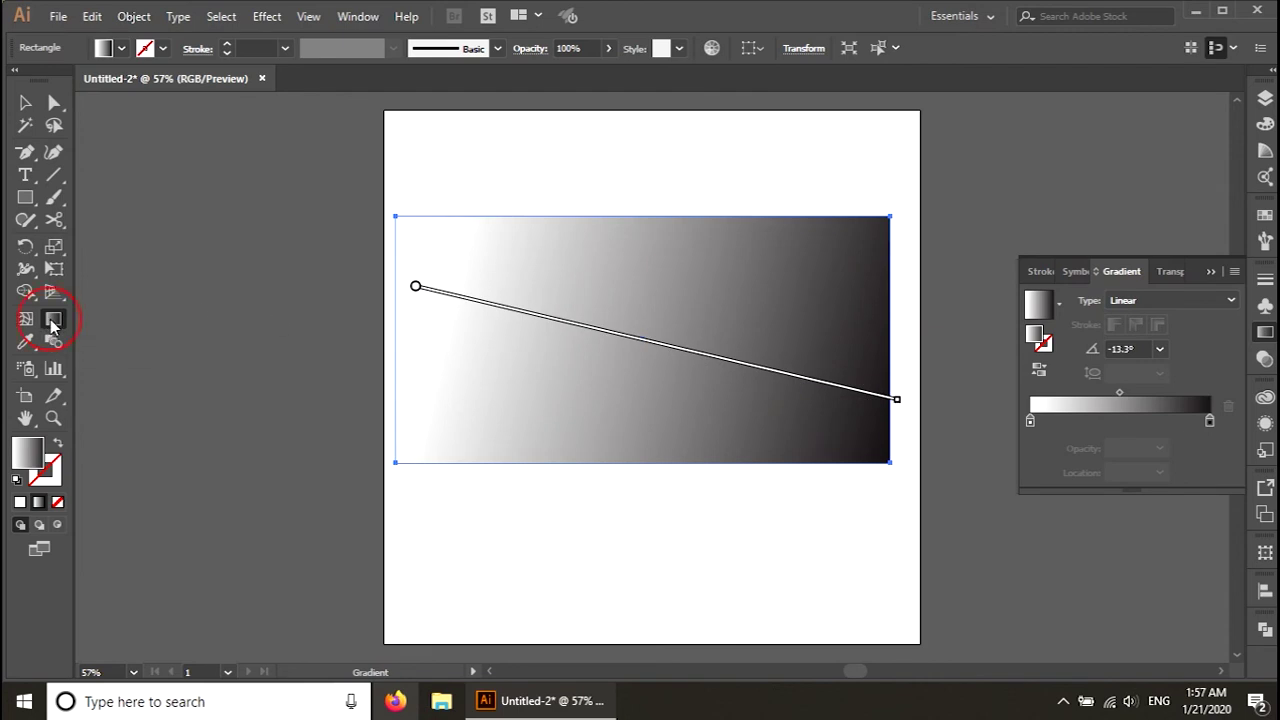
{"action": "mouse_move", "coordinate": [408, 232]}
{"action": "left_mouse_down"}
{"action": "mouse_move", "coordinate": [780, 429]}
{"action": "mouse_move", "coordinate": [852, 435]}
{"action": "left_mouse_up"}
{"action": "left_click_drag", "start_coordinate": [810, 289], "coordinate": [474, 391]}
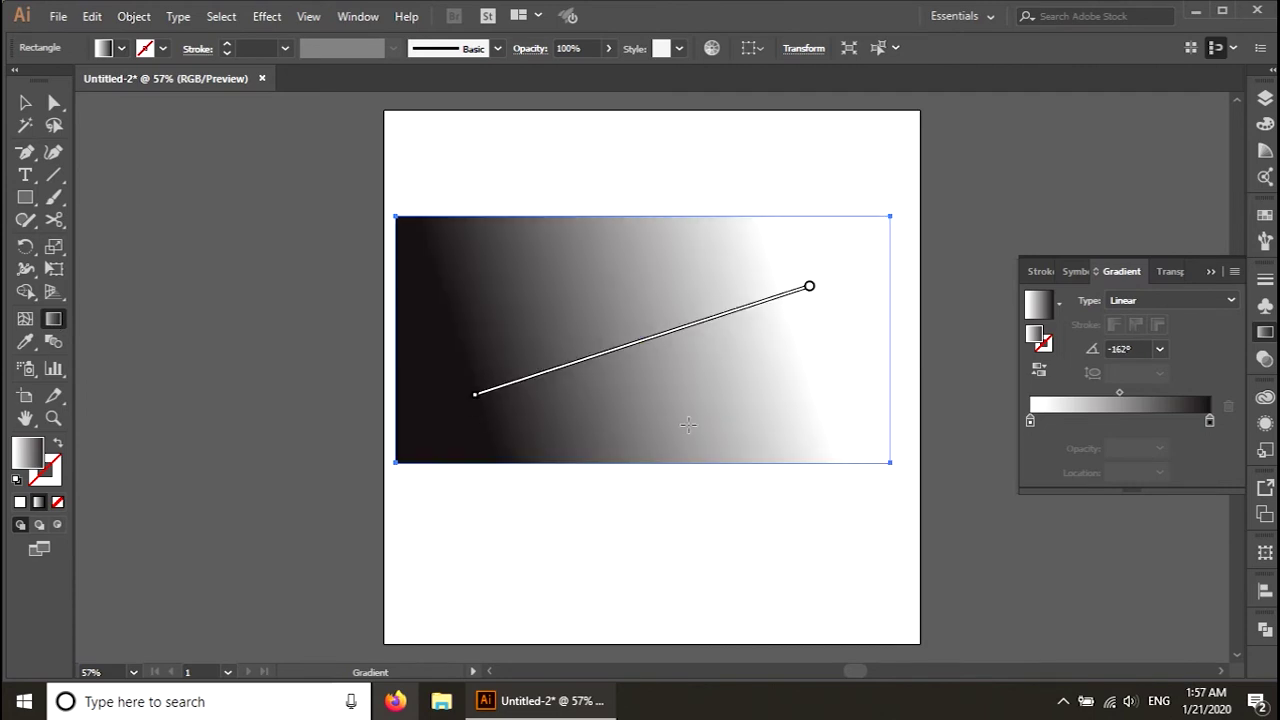
{"action": "left_click_drag", "start_coordinate": [806, 439], "coordinate": [586, 305]}
{"action": "left_click_drag", "start_coordinate": [556, 384], "coordinate": [716, 301]}
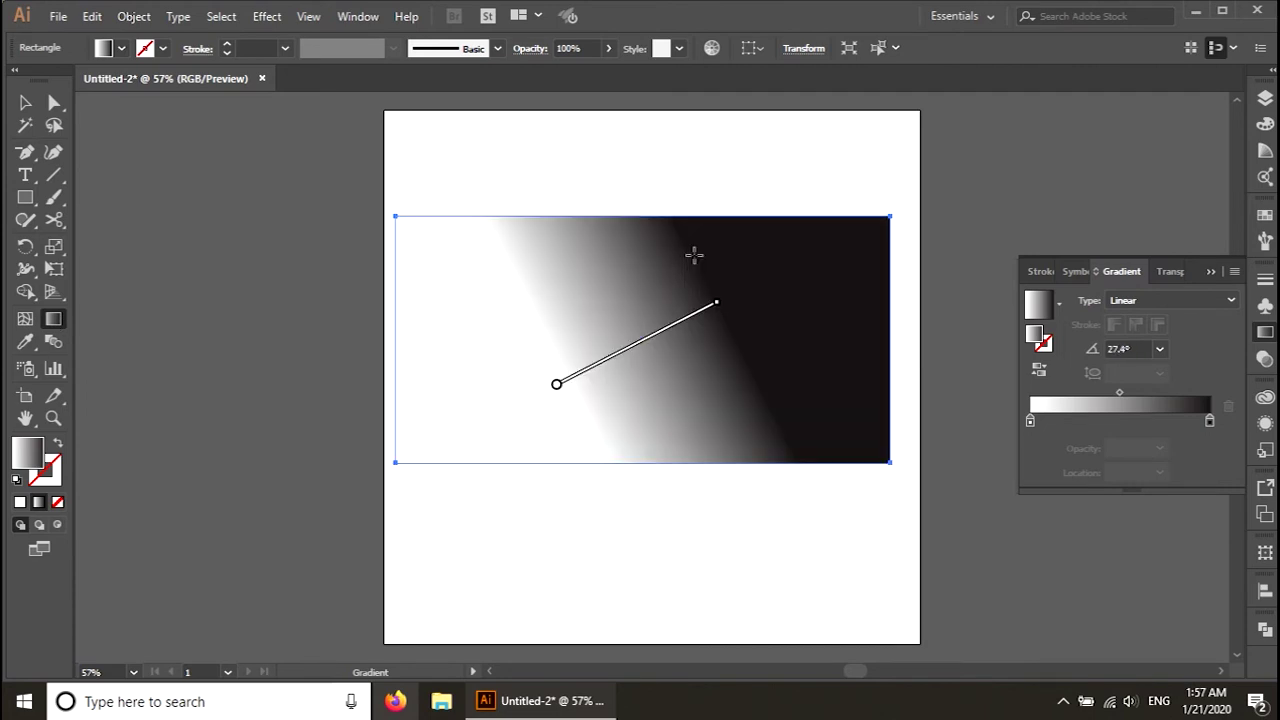
- Redraw the rectangle's gradient at about 82.9°, then shorten and reposition it to run inside the rectangle from its lower to upper part
{"action": "mouse_move", "coordinate": [422, 269]}
{"action": "left_mouse_down"}
{"action": "mouse_move", "coordinate": [848, 350]}
{"action": "mouse_move", "coordinate": [857, 252]}
{"action": "mouse_move", "coordinate": [802, 133]}
{"action": "mouse_move", "coordinate": [723, 103]}
{"action": "mouse_move", "coordinate": [357, 240]}
{"action": "mouse_move", "coordinate": [211, 326]}
{"action": "mouse_move", "coordinate": [462, 250]}
{"action": "left_mouse_up"}
{"action": "scroll", "coordinate": [597, 357], "scroll_direction": "down", "scroll_amount": 3}
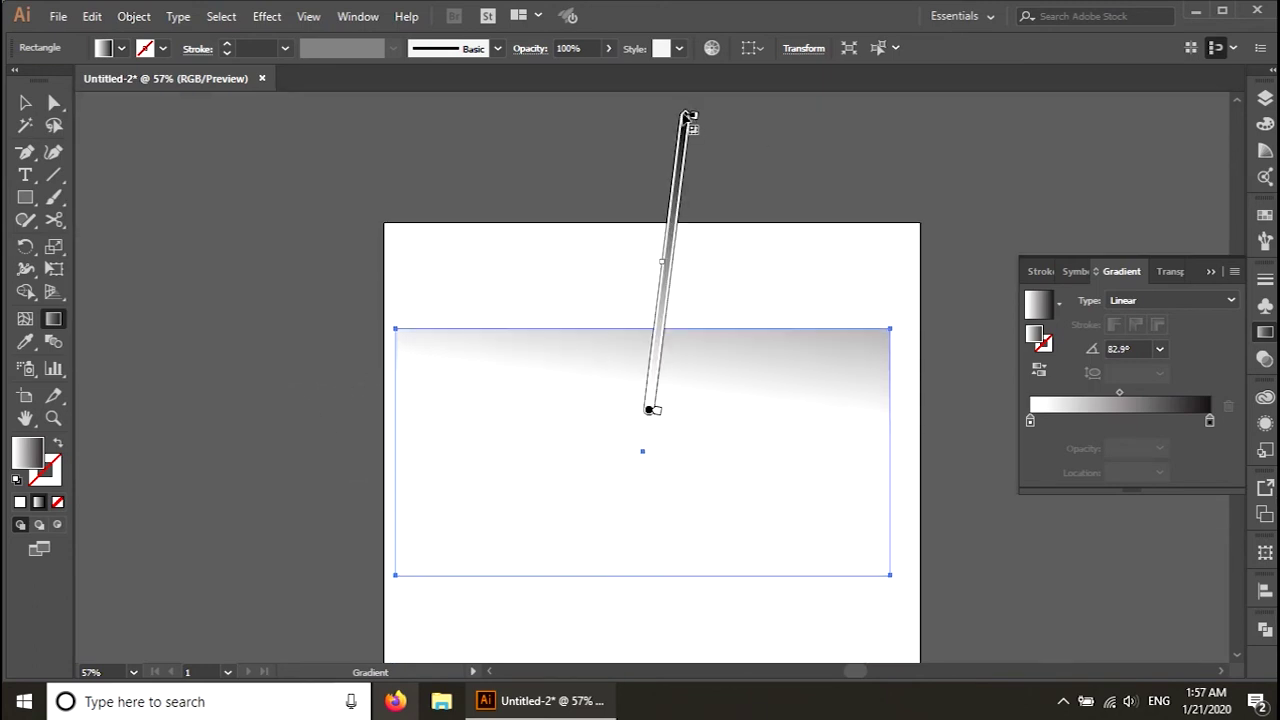
{"action": "left_click_drag", "start_coordinate": [688, 116], "coordinate": [686, 304]}
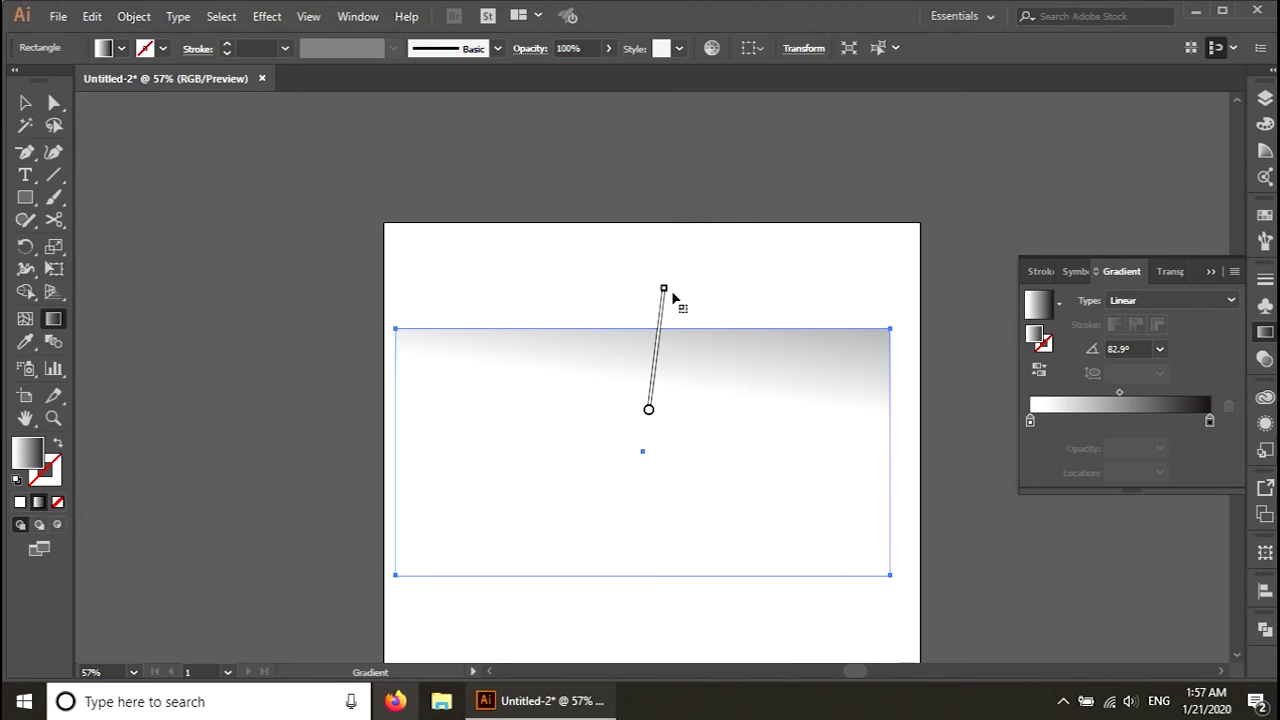
{"action": "mouse_move", "coordinate": [652, 415]}
{"action": "left_mouse_down"}
{"action": "mouse_move", "coordinate": [614, 462]}
{"action": "mouse_move", "coordinate": [571, 480]}
{"action": "mouse_move", "coordinate": [641, 493]}
{"action": "left_mouse_up"}
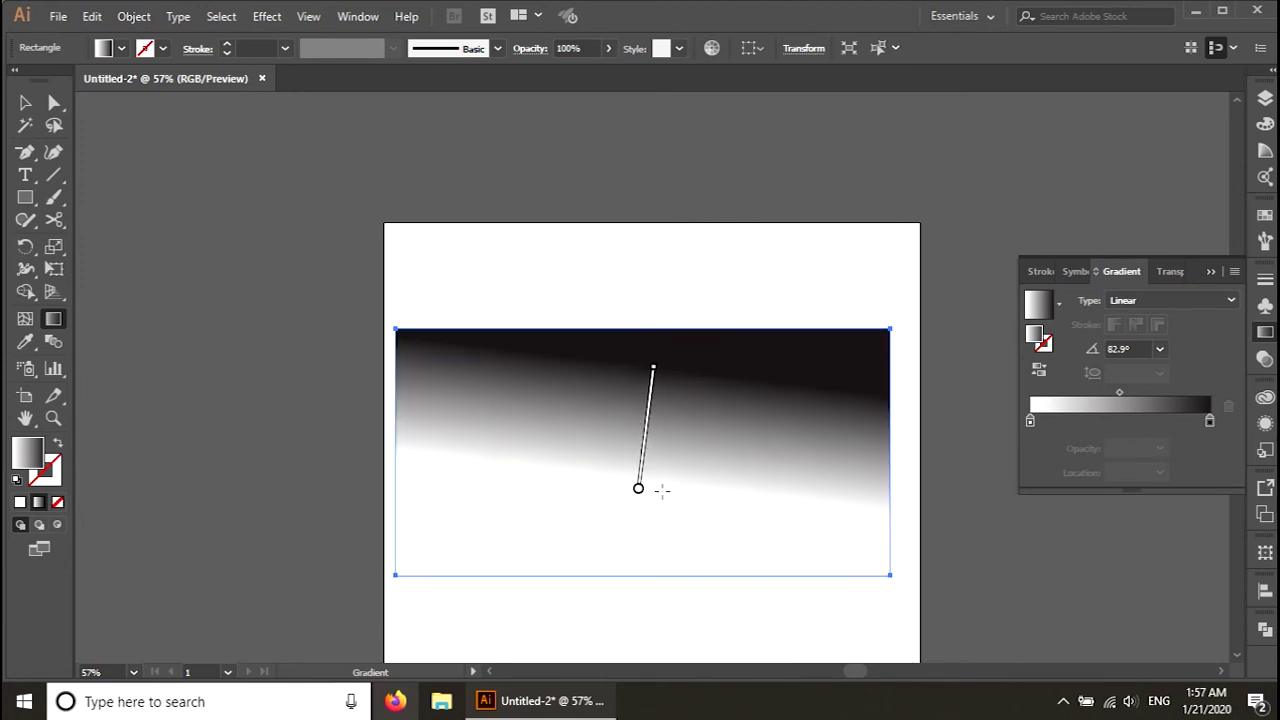
- Add a colour stop midway along the gradient between white and black and colour it cyan
{"action": "left_click", "coordinate": [1212, 420]}
{"action": "left_click", "coordinate": [1031, 423]}
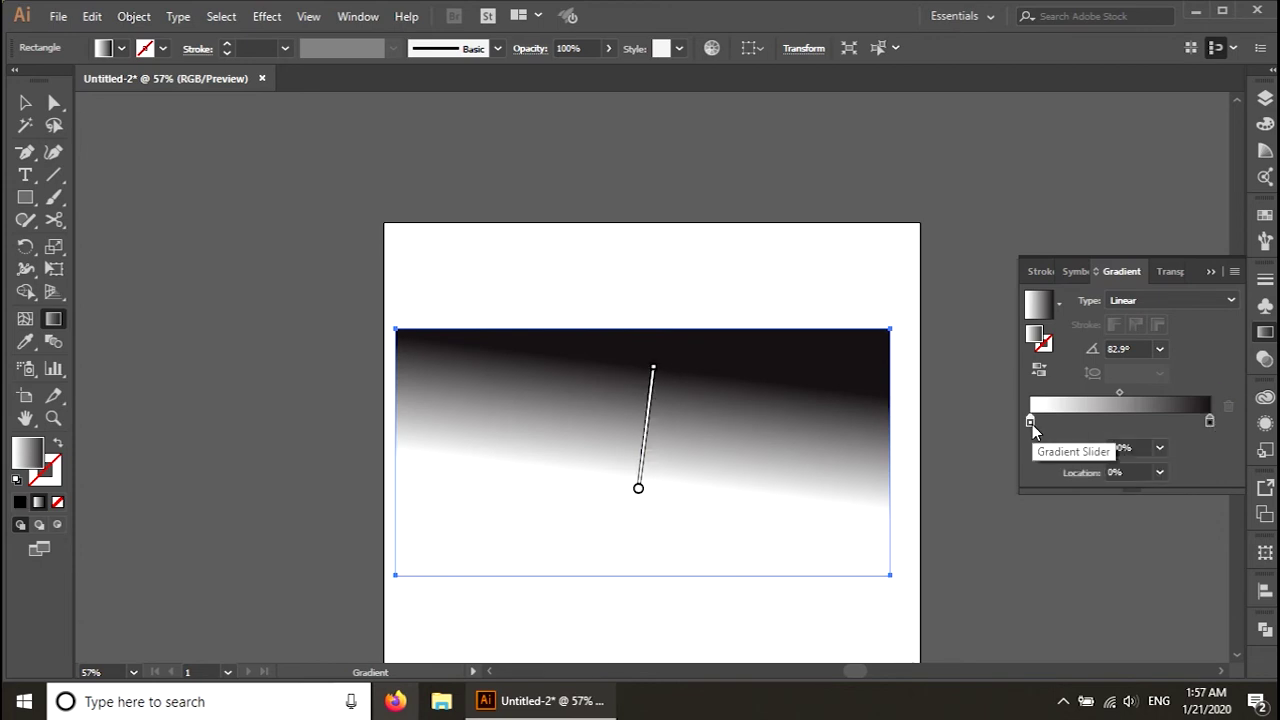
{"action": "left_click", "coordinate": [1210, 420]}
{"action": "left_click", "coordinate": [1118, 422]}
{"action": "double_click", "coordinate": [1118, 424]}
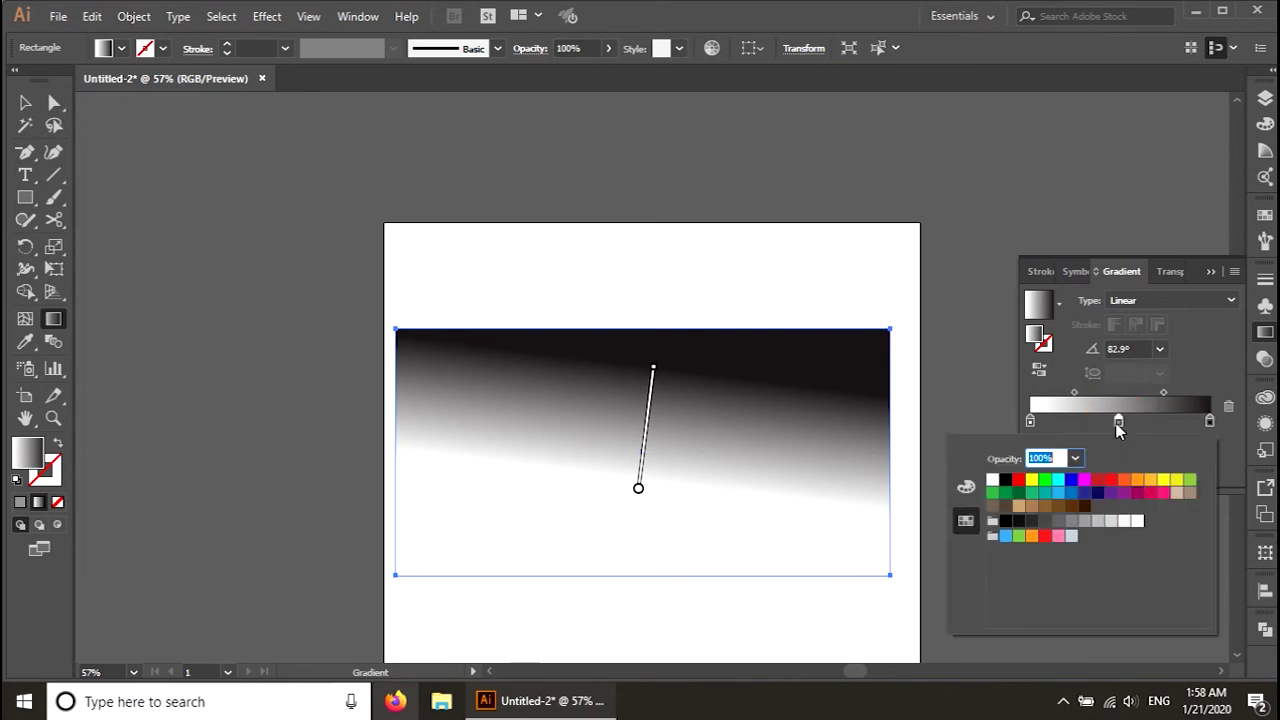
{"action": "left_click", "coordinate": [1057, 481]}
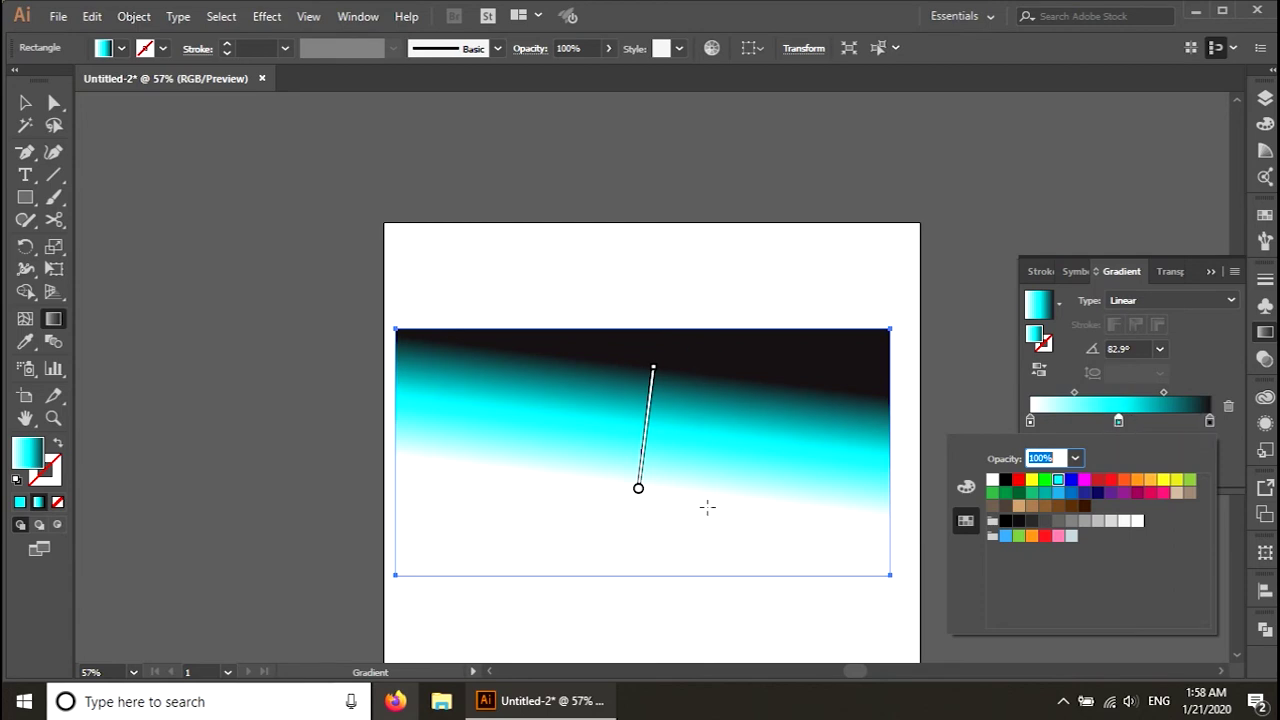
- Move the cyan stop to about 20% and place the black stop at the end of the gradient
{"action": "left_click_drag", "start_coordinate": [1208, 422], "coordinate": [1067, 428]}
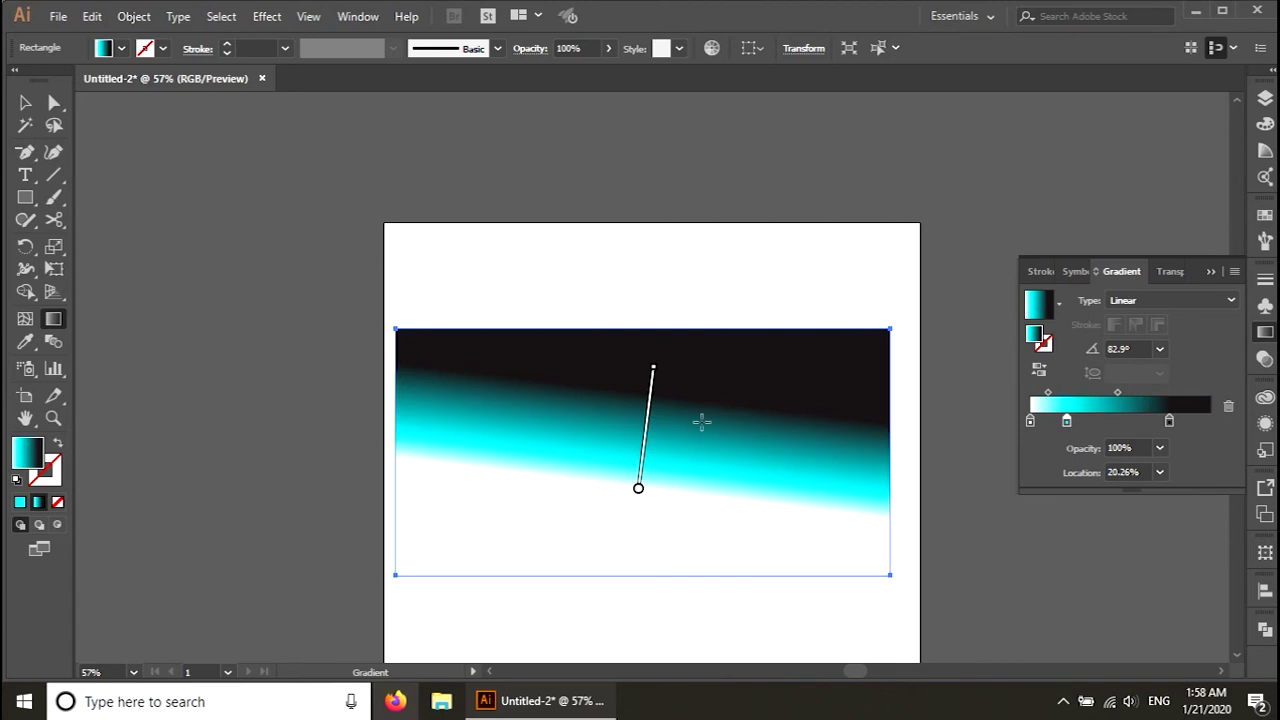
{"action": "left_click", "coordinate": [1172, 424]}
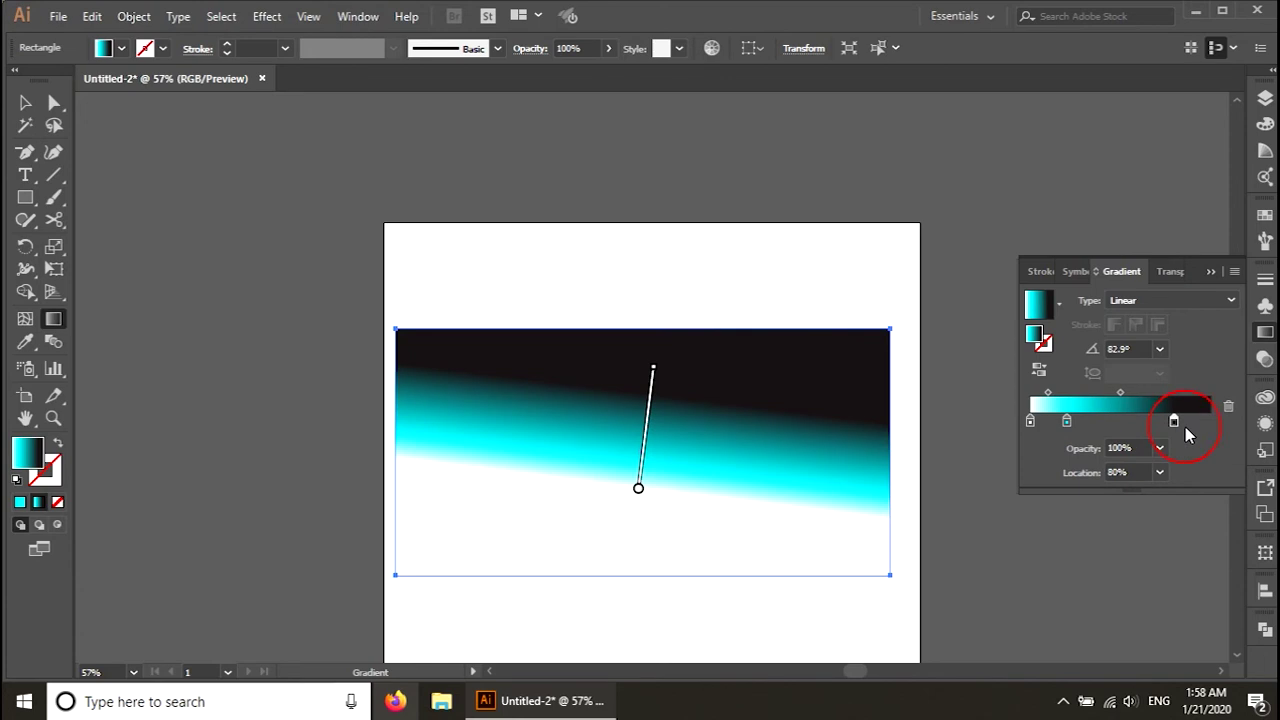
{"action": "left_click_drag", "start_coordinate": [1172, 424], "coordinate": [1210, 424]}
- Set the cyan-to-black midpoint to about 32% and the white-to-cyan midpoint to about 35%
{"action": "left_click_drag", "start_coordinate": [1139, 395], "coordinate": [1124, 392]}
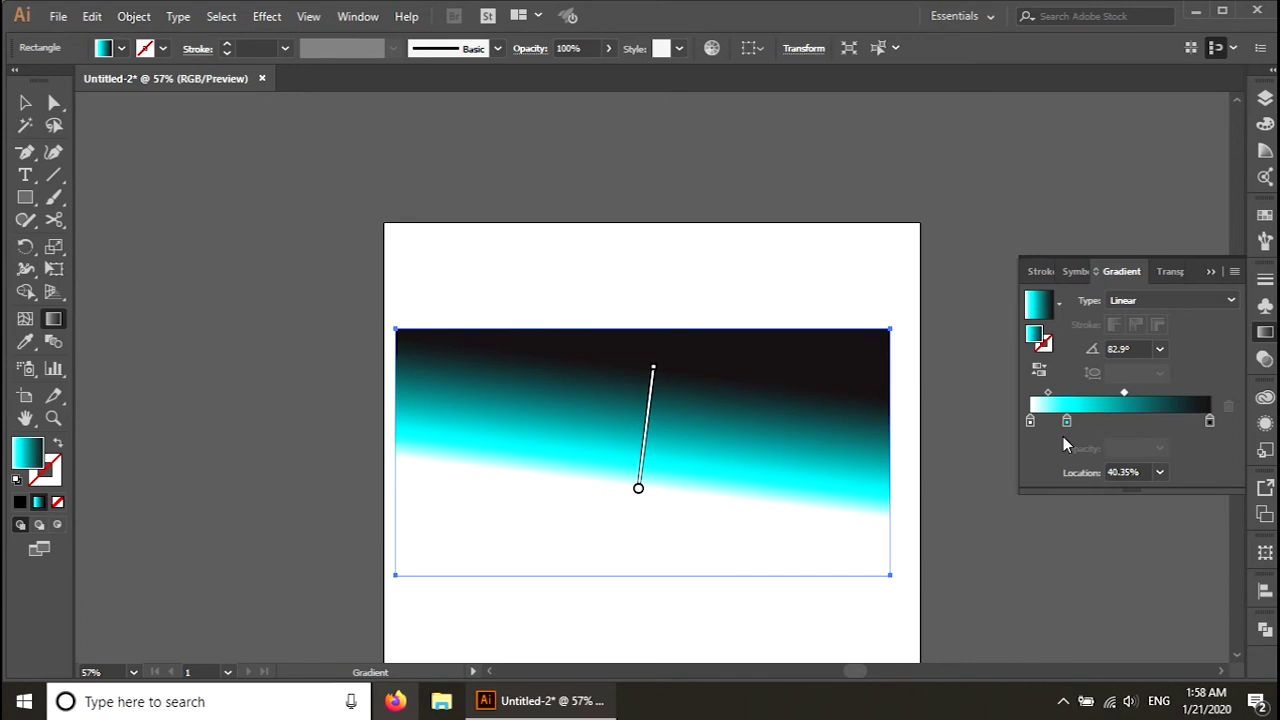
{"action": "left_click_drag", "start_coordinate": [1125, 393], "coordinate": [1109, 388]}
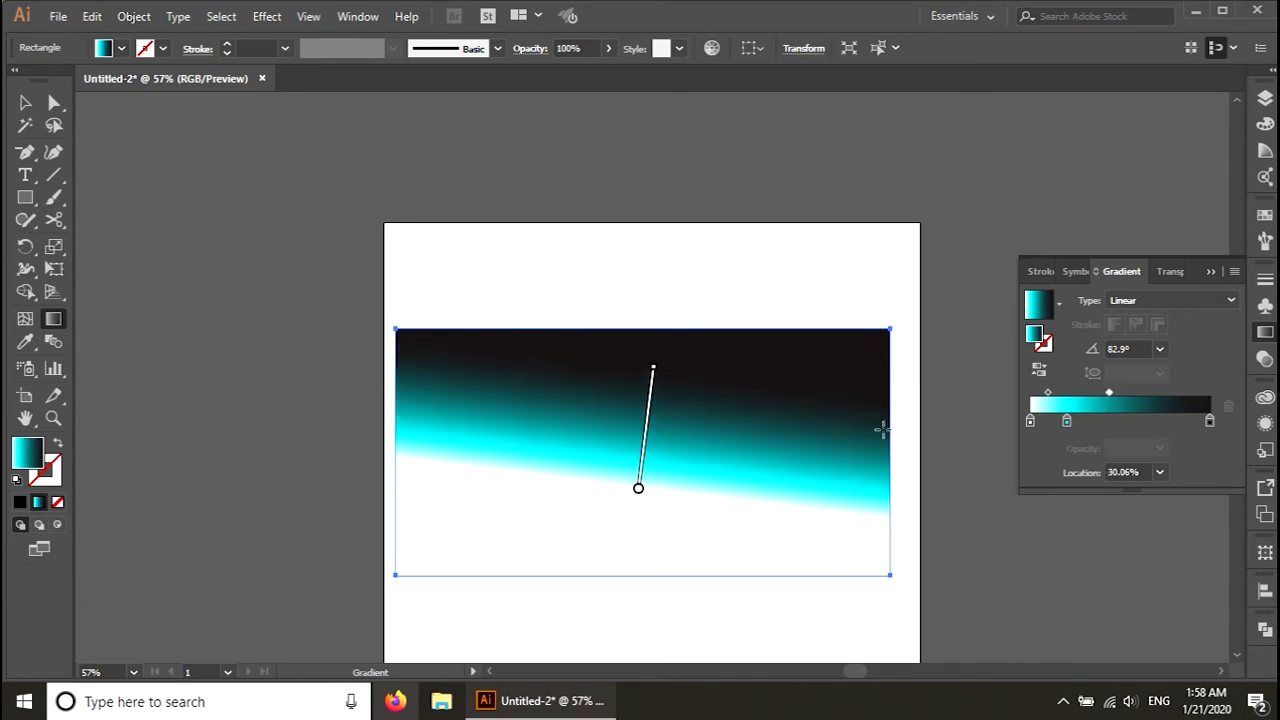
{"action": "mouse_move", "coordinate": [1110, 391]}
{"action": "left_mouse_down"}
{"action": "mouse_move", "coordinate": [1143, 391]}
{"action": "mouse_move", "coordinate": [1091, 396]}
{"action": "left_mouse_up"}
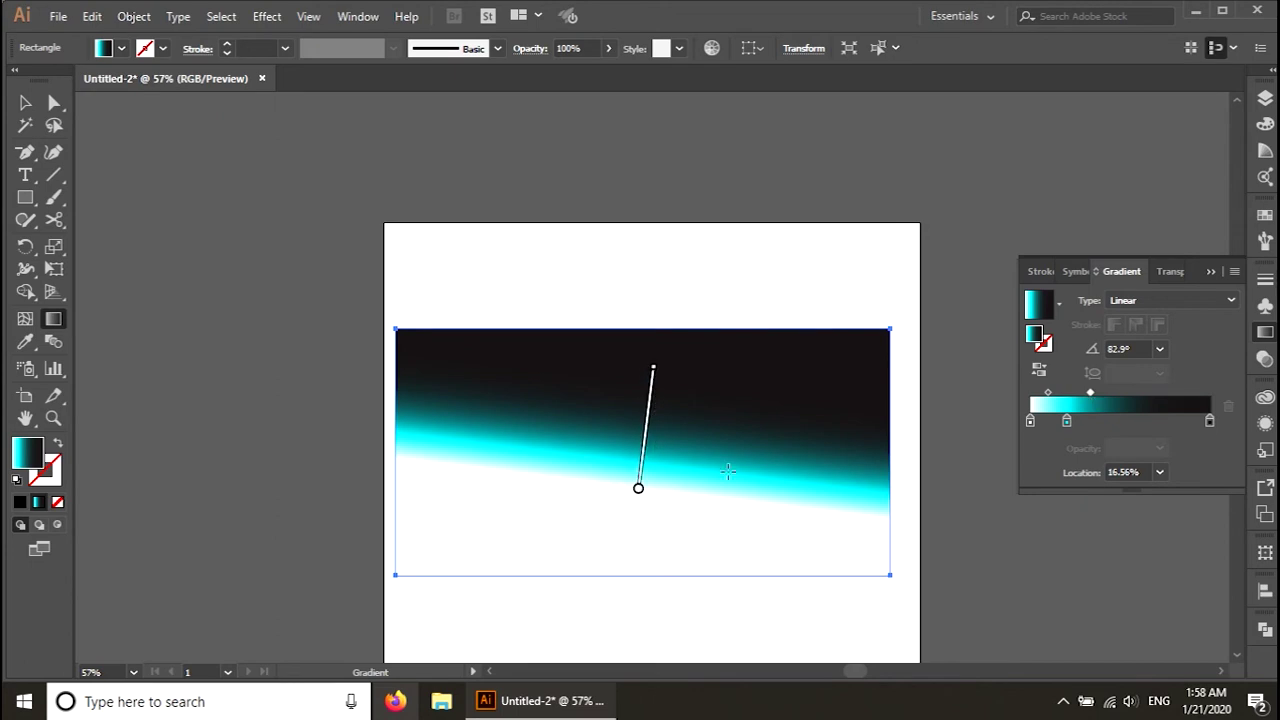
{"action": "left_click_drag", "start_coordinate": [1091, 394], "coordinate": [1115, 393]}
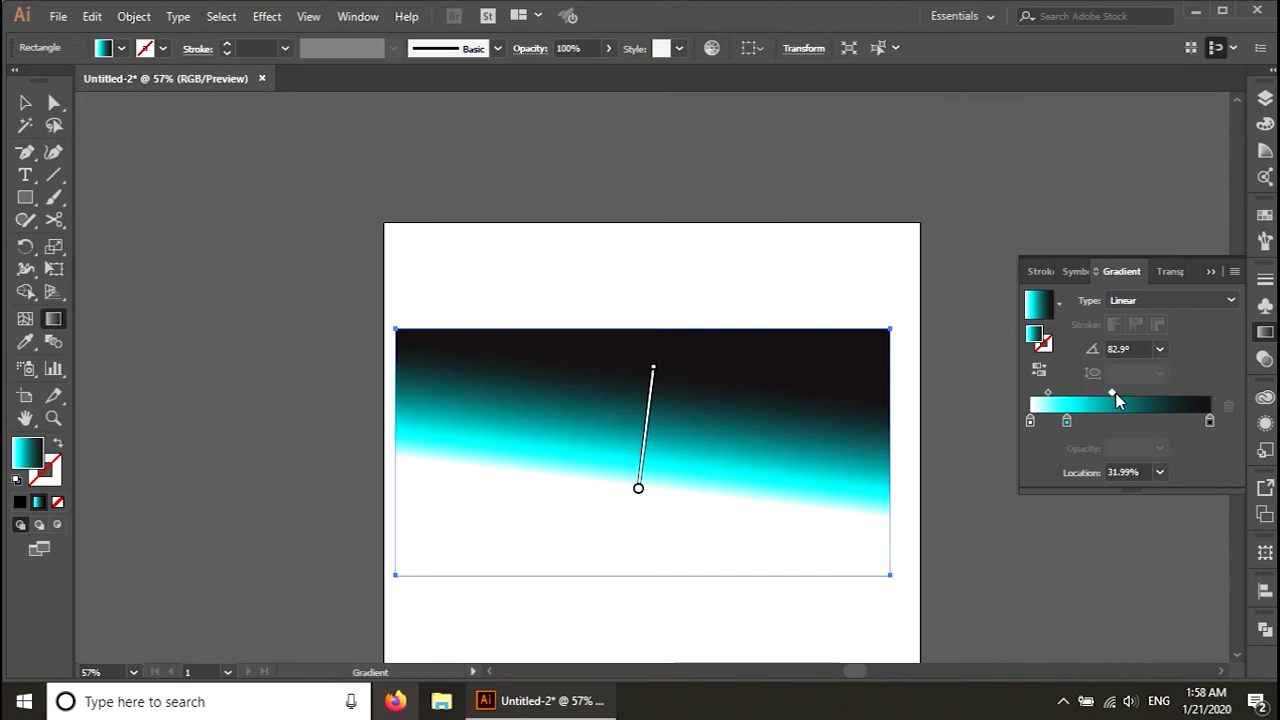
{"action": "left_click_drag", "start_coordinate": [1048, 393], "coordinate": [1042, 393]}
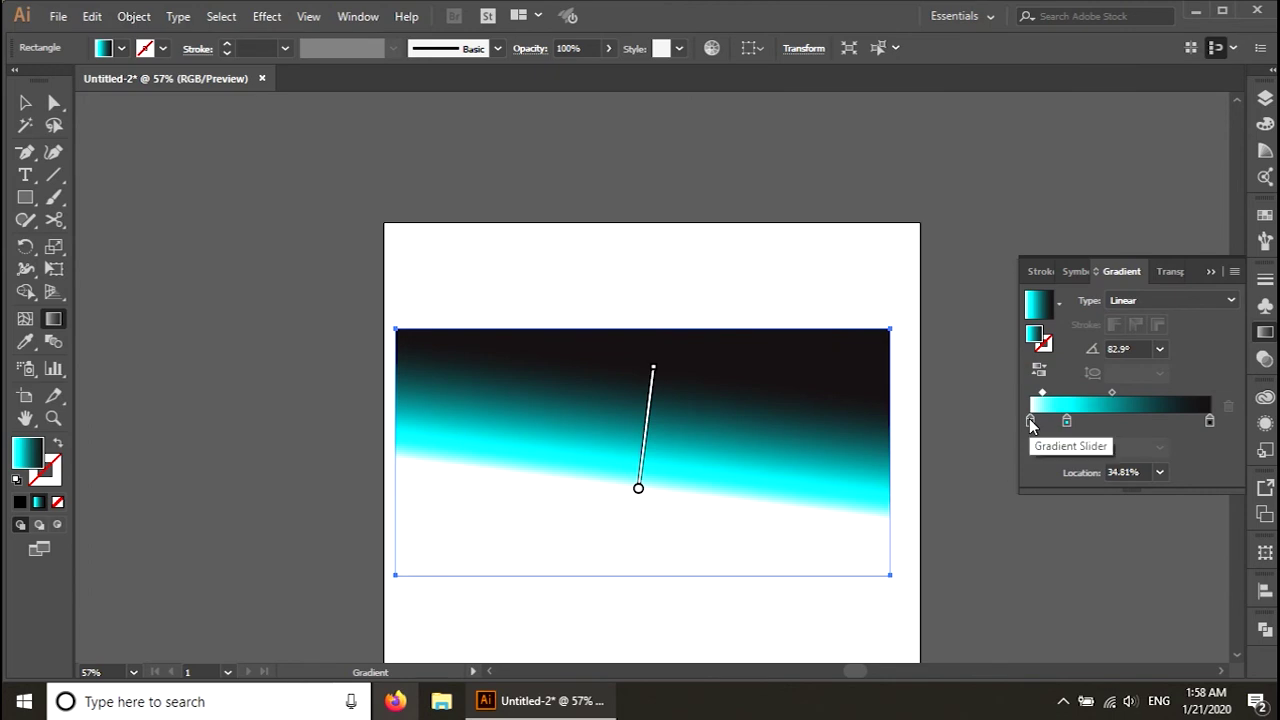
- Reverse the gradient's colour order and set its angle to 0°
{"action": "mouse_move", "coordinate": [660, 370]}
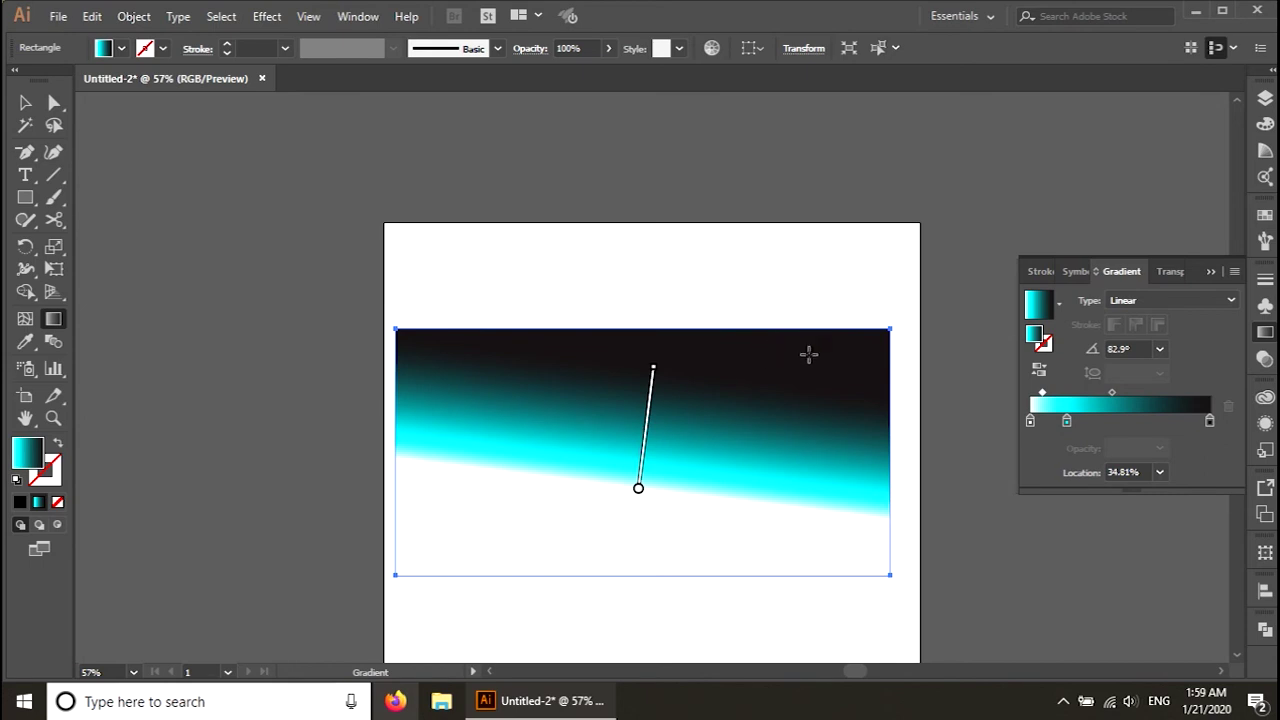
{"action": "left_click", "coordinate": [1040, 371]}
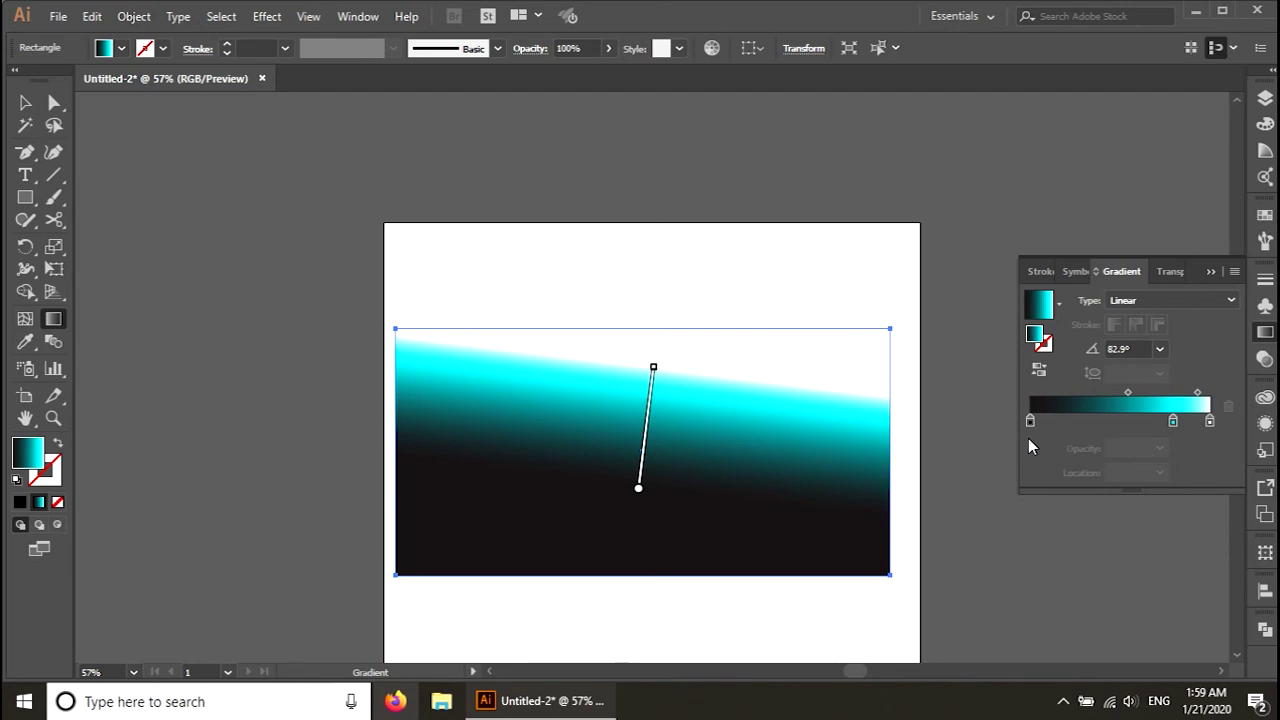
{"action": "left_click", "coordinate": [1145, 350]}
{"action": "left_click", "coordinate": [1136, 348]}
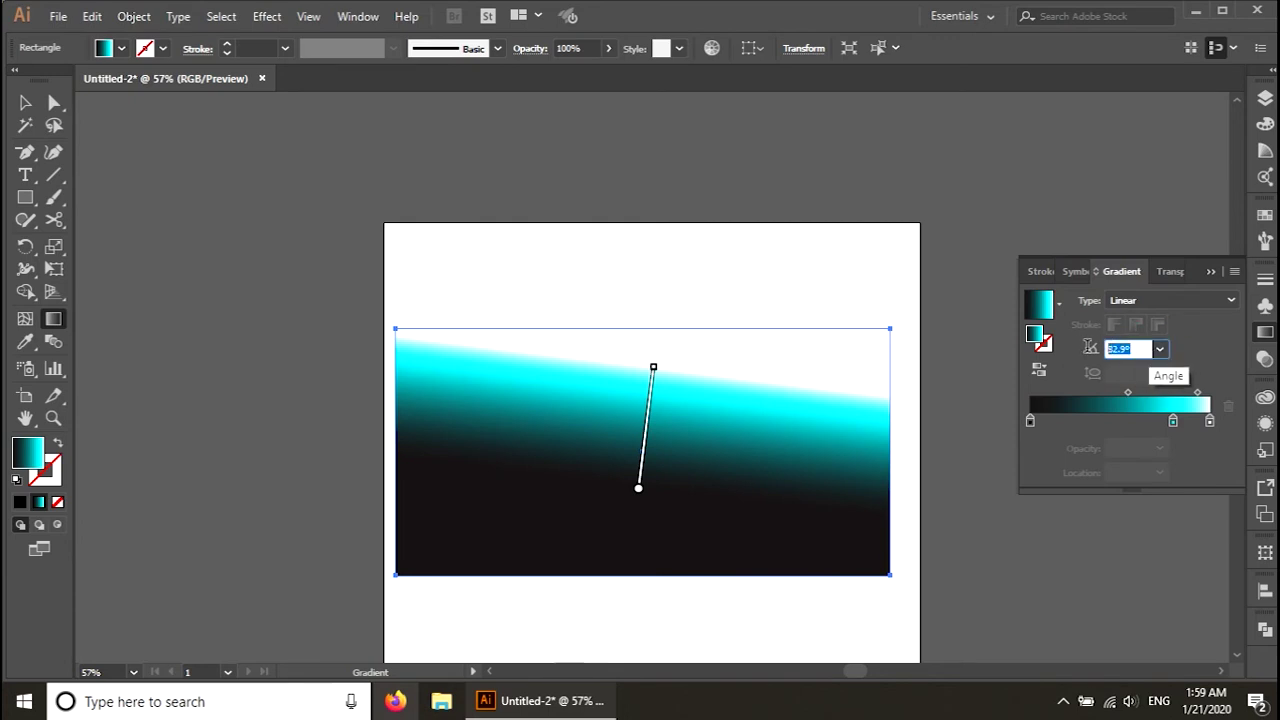
{"action": "type", "text": "0"}
{"action": "key", "text": "Return"}
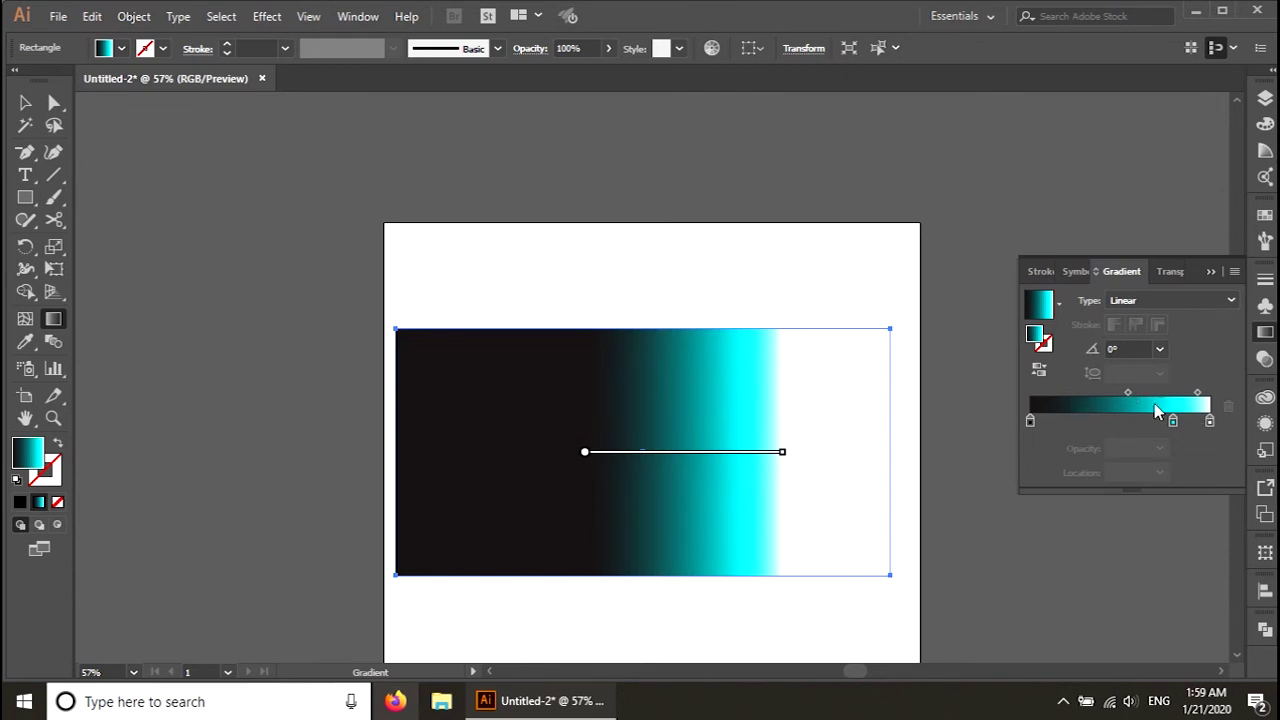
- Reverse the gradient's colour order twice and raise its angle to 180°
{"action": "left_click", "coordinate": [1041, 372]}
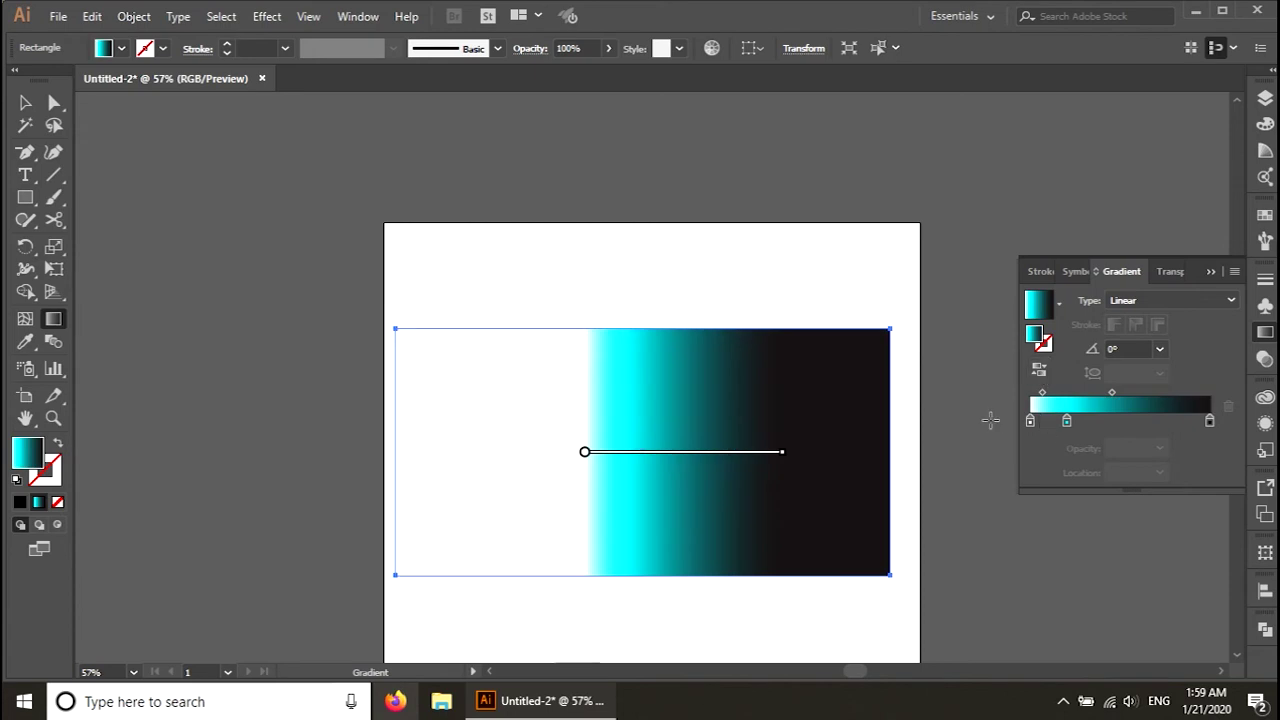
{"action": "left_click", "coordinate": [1041, 372]}
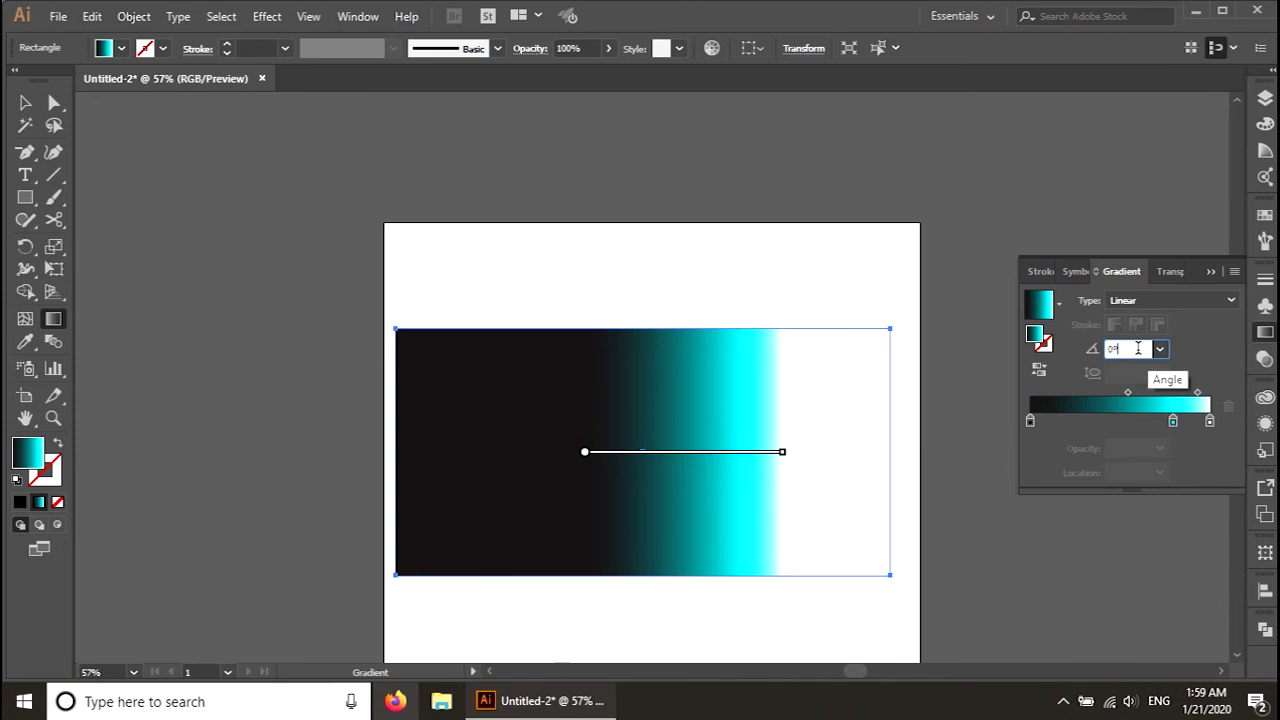
{"action": "scroll", "coordinate": [1138, 348], "scroll_direction": "up", "scroll_amount": 20}
{"action": "scroll", "coordinate": [1138, 348], "scroll_direction": "up", "scroll_amount": 20}
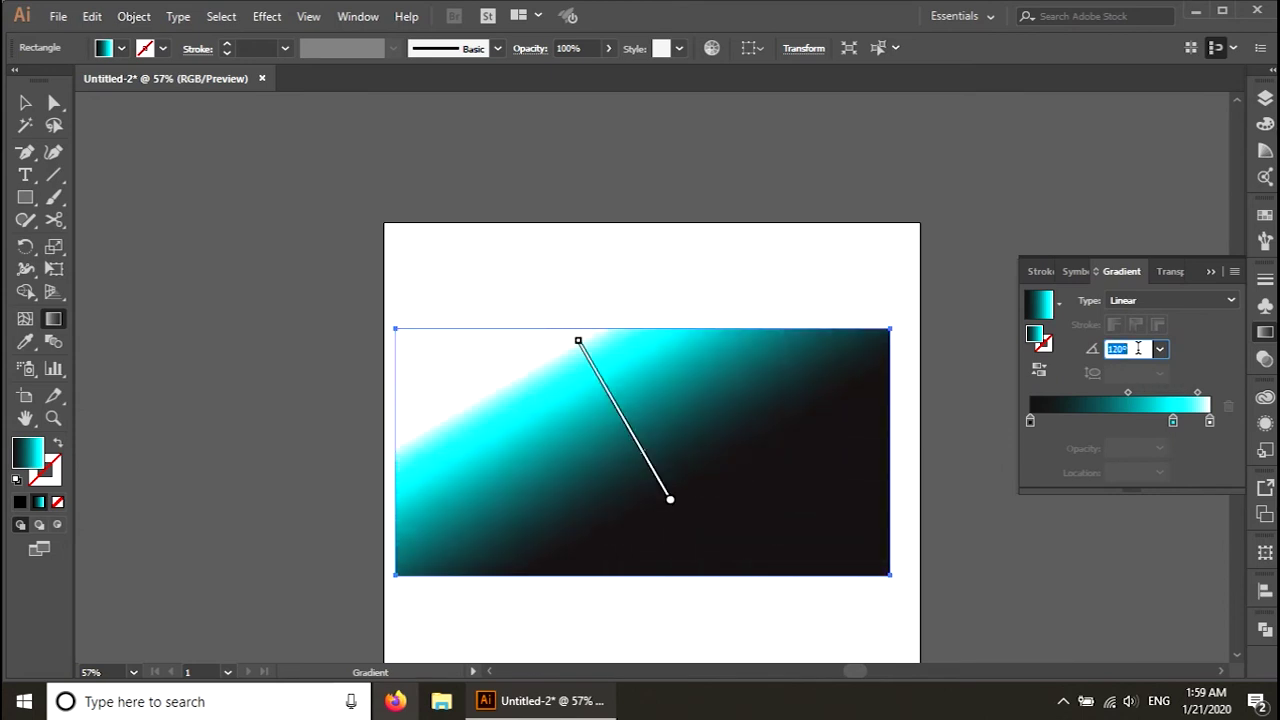
{"action": "scroll", "coordinate": [1138, 348], "scroll_direction": "up", "scroll_amount": 20}
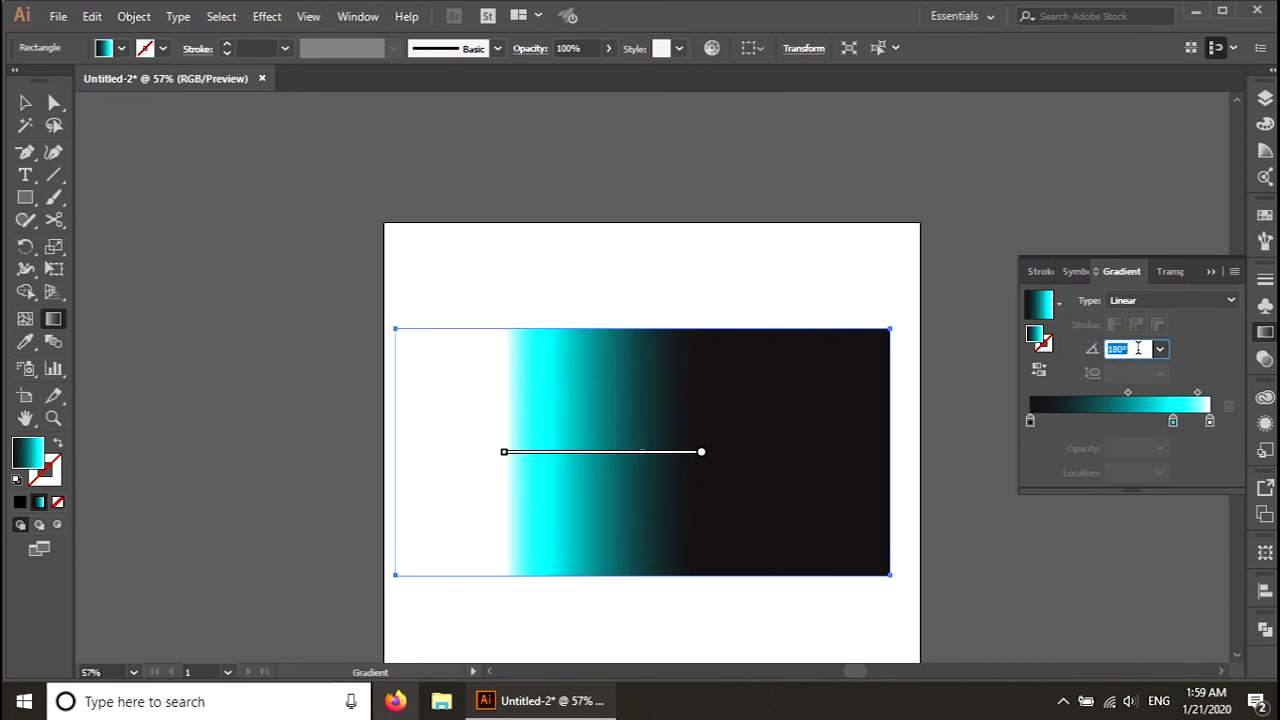
- Change the rectangle's gradient type to Radial and select its end colour stops
{"action": "left_click", "coordinate": [1144, 303]}
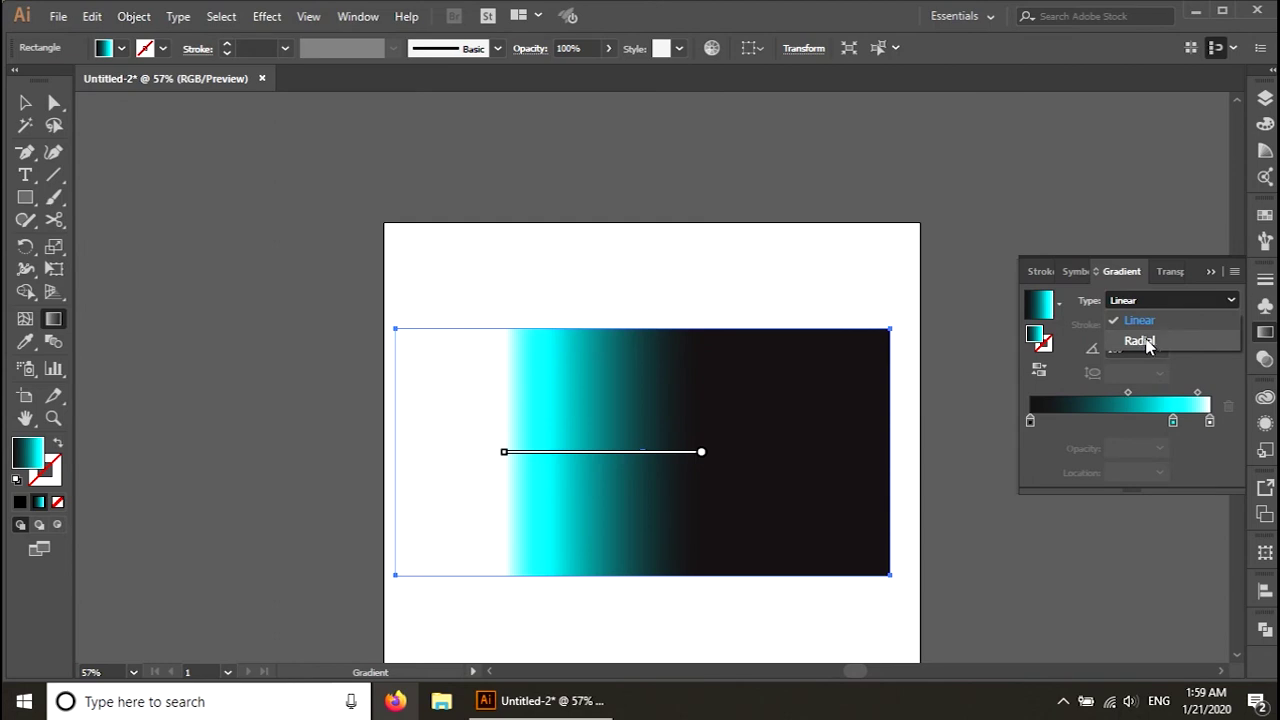
{"action": "left_click", "coordinate": [1140, 341]}
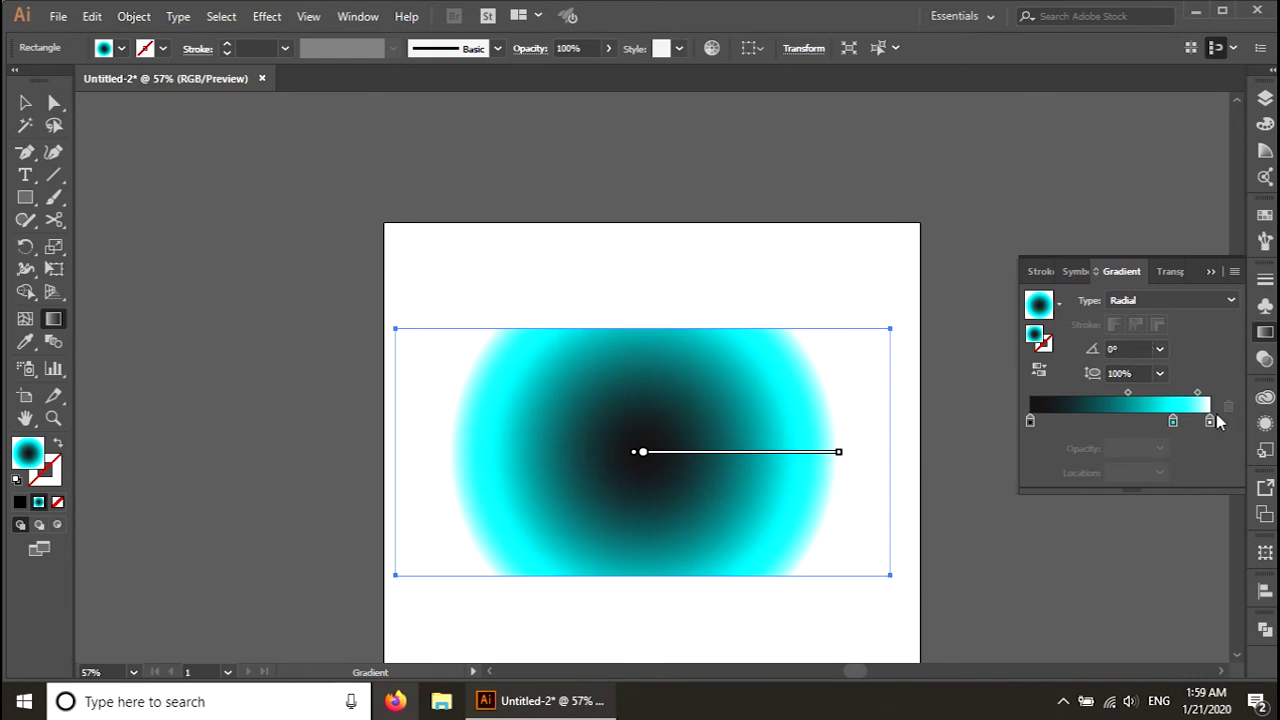
{"action": "left_click", "coordinate": [1210, 421]}
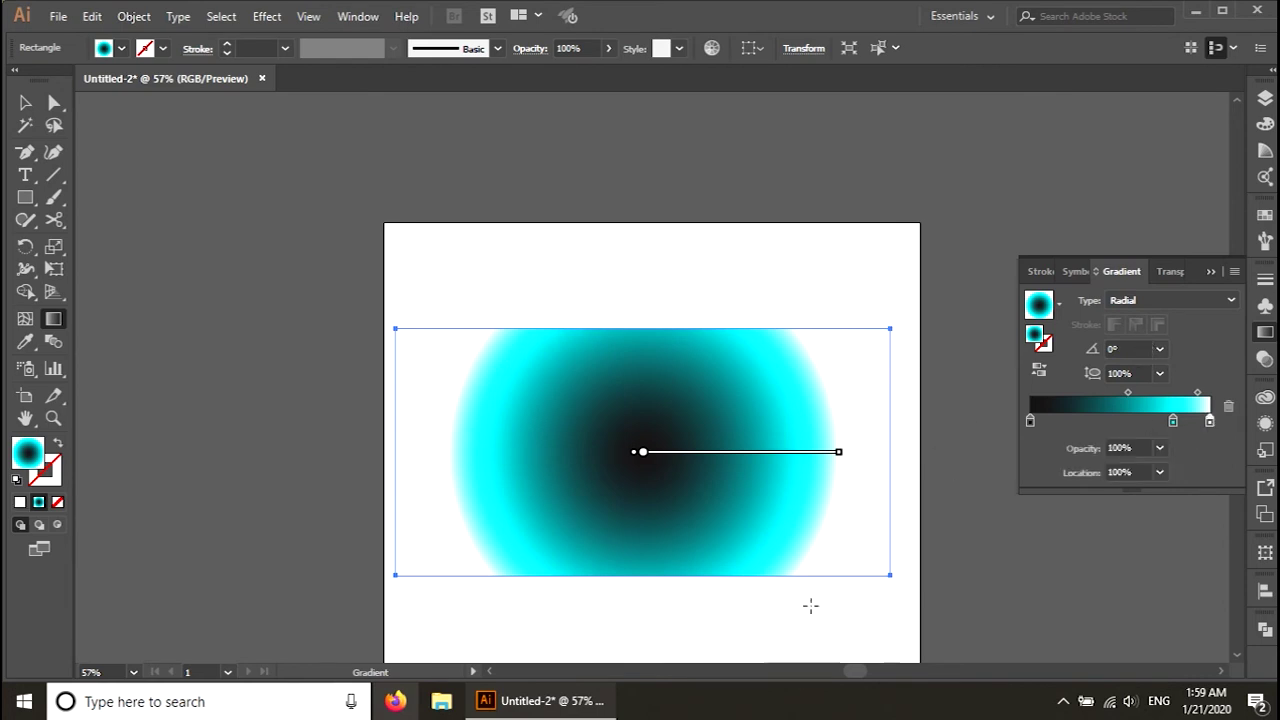
{"action": "mouse_move", "coordinate": [680, 468]}
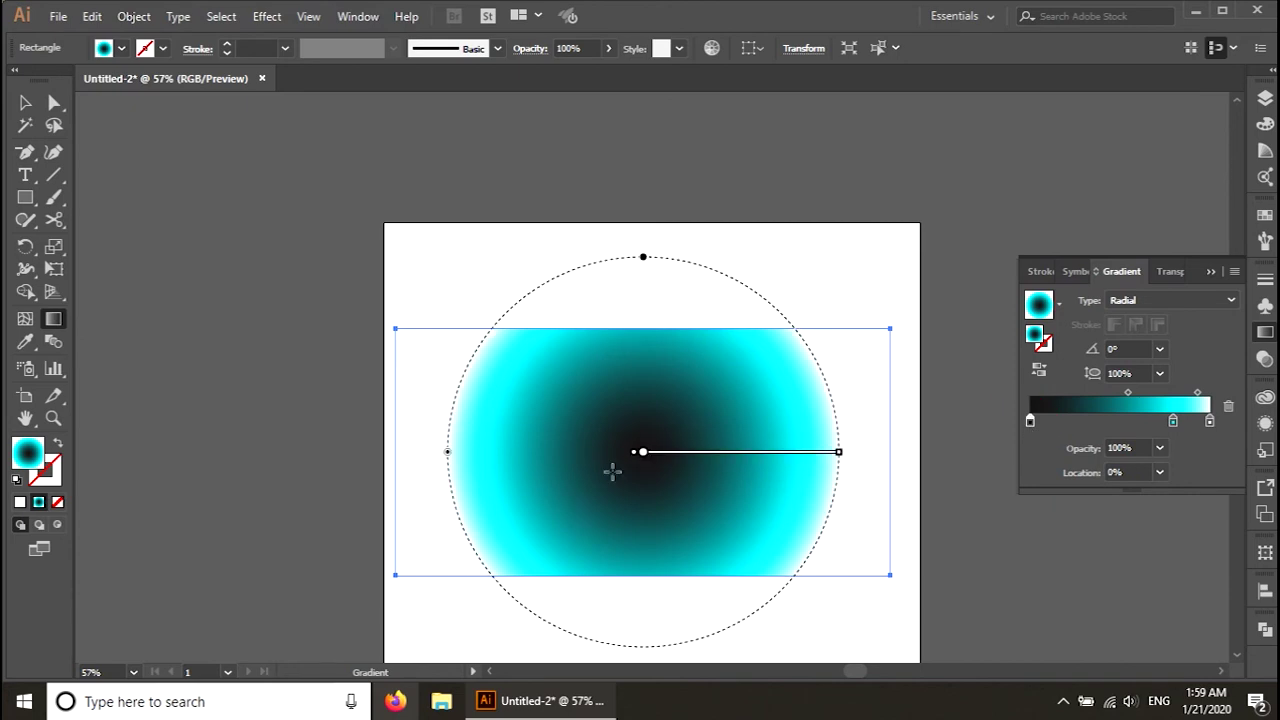
- Move the cyan stop to about 56%, and enlarge the radial gradient past the rectangle's sides with an aspect ratio of about 94%
{"action": "left_click_drag", "start_coordinate": [1177, 424], "coordinate": [1130, 421]}
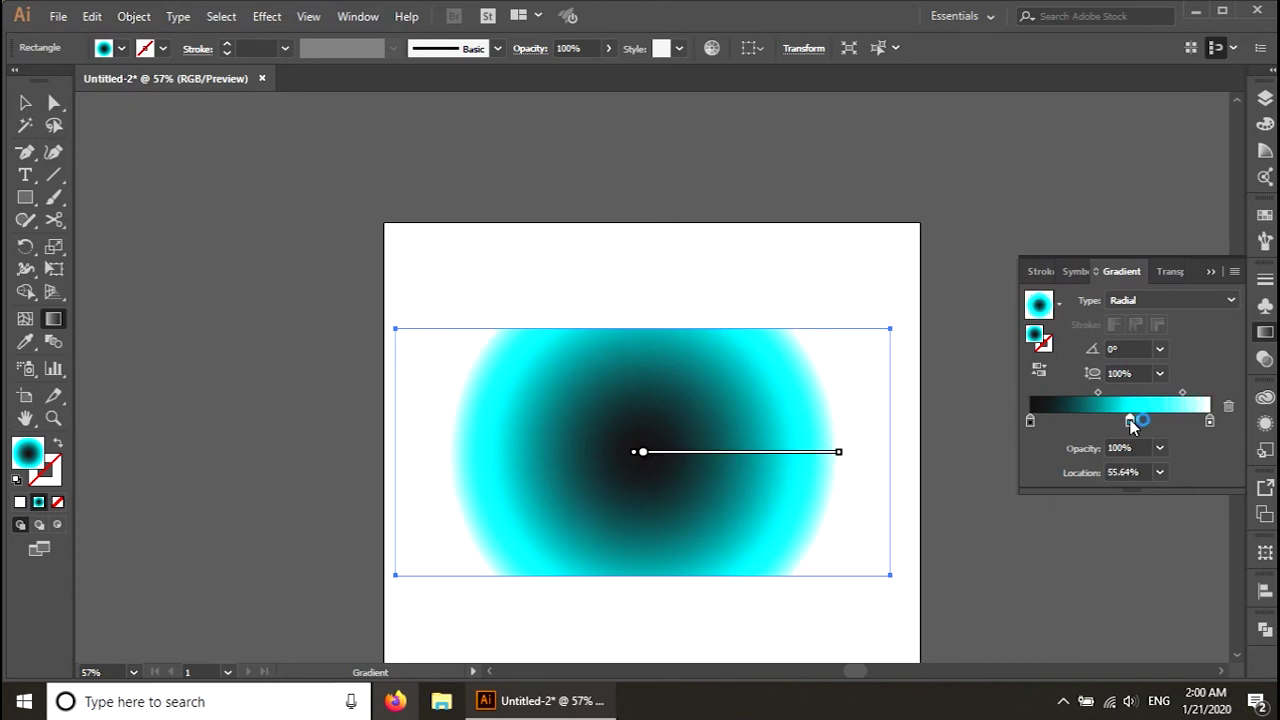
{"action": "mouse_move", "coordinate": [610, 447]}
{"action": "mouse_move", "coordinate": [790, 452]}
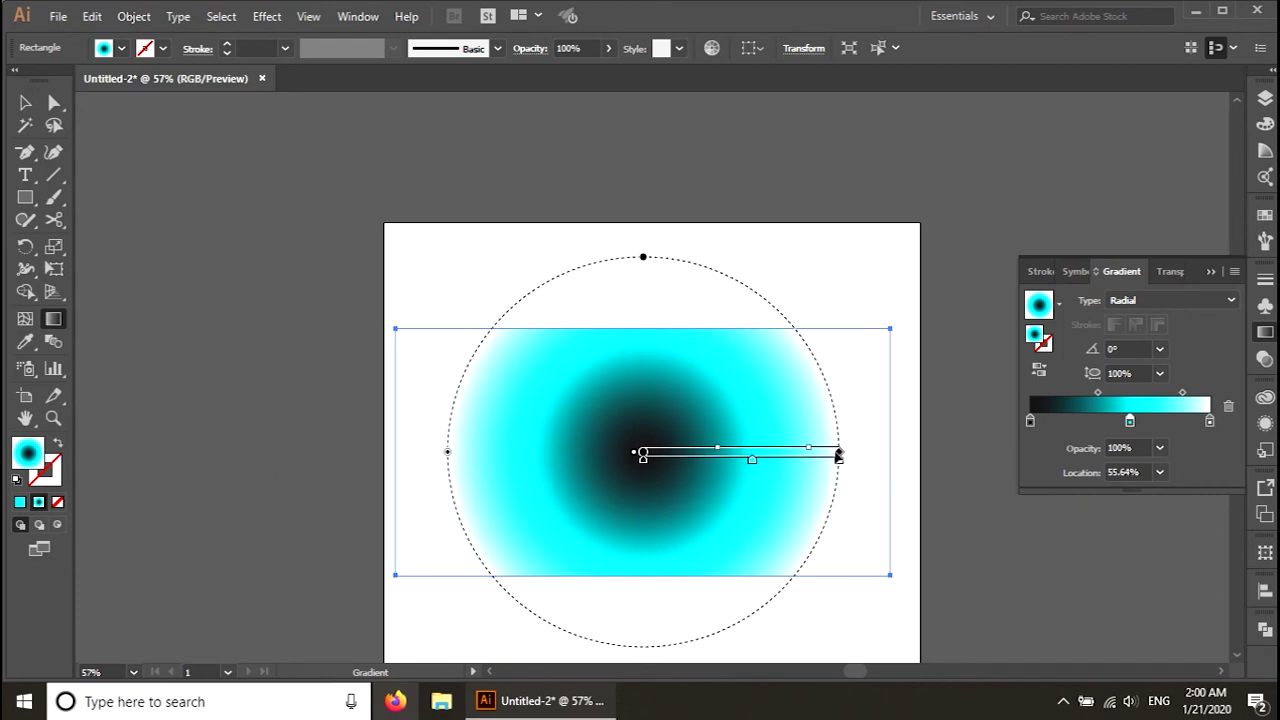
{"action": "mouse_move", "coordinate": [643, 260]}
{"action": "left_mouse_down"}
{"action": "mouse_move", "coordinate": [651, 217]}
{"action": "mouse_move", "coordinate": [628, 156]}
{"action": "mouse_move", "coordinate": [647, 258]}
{"action": "left_mouse_up"}
{"action": "left_click_drag", "start_coordinate": [451, 452], "coordinate": [367, 452]}
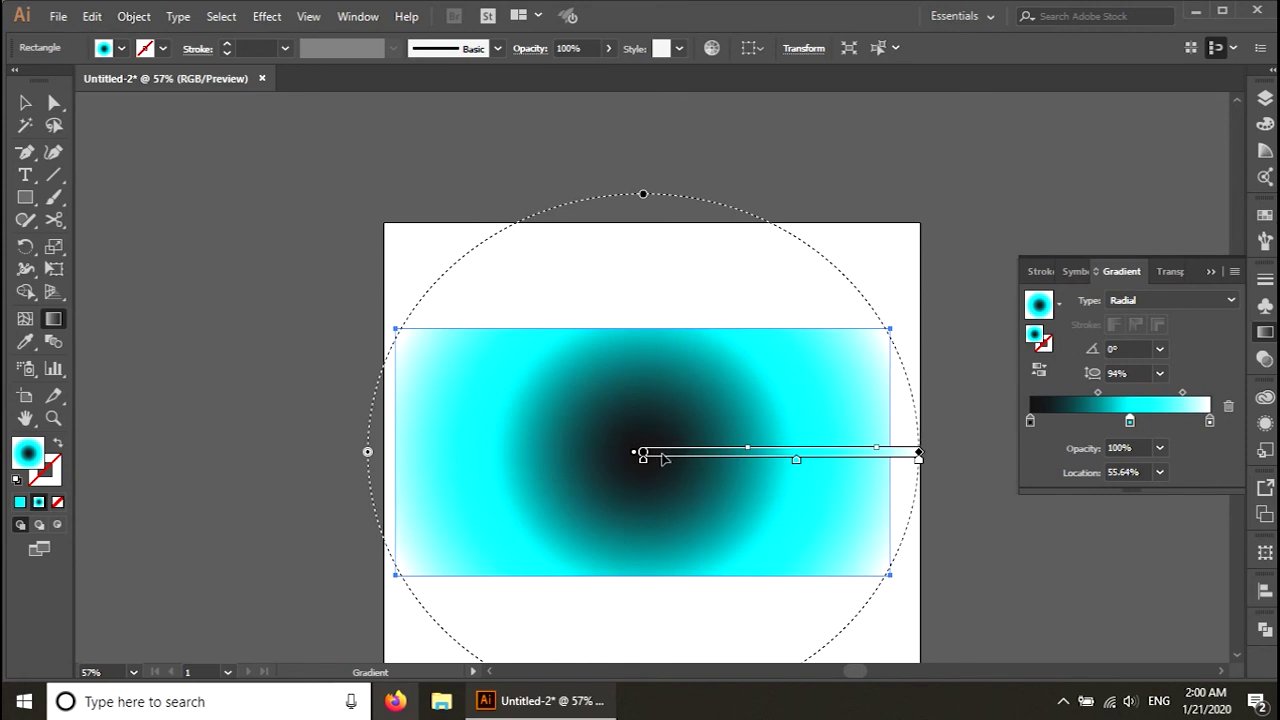
- Move the black stop slightly outward from the gradient's centre and rotate the gradient to -45°
{"action": "left_click_drag", "start_coordinate": [644, 468], "coordinate": [677, 466]}
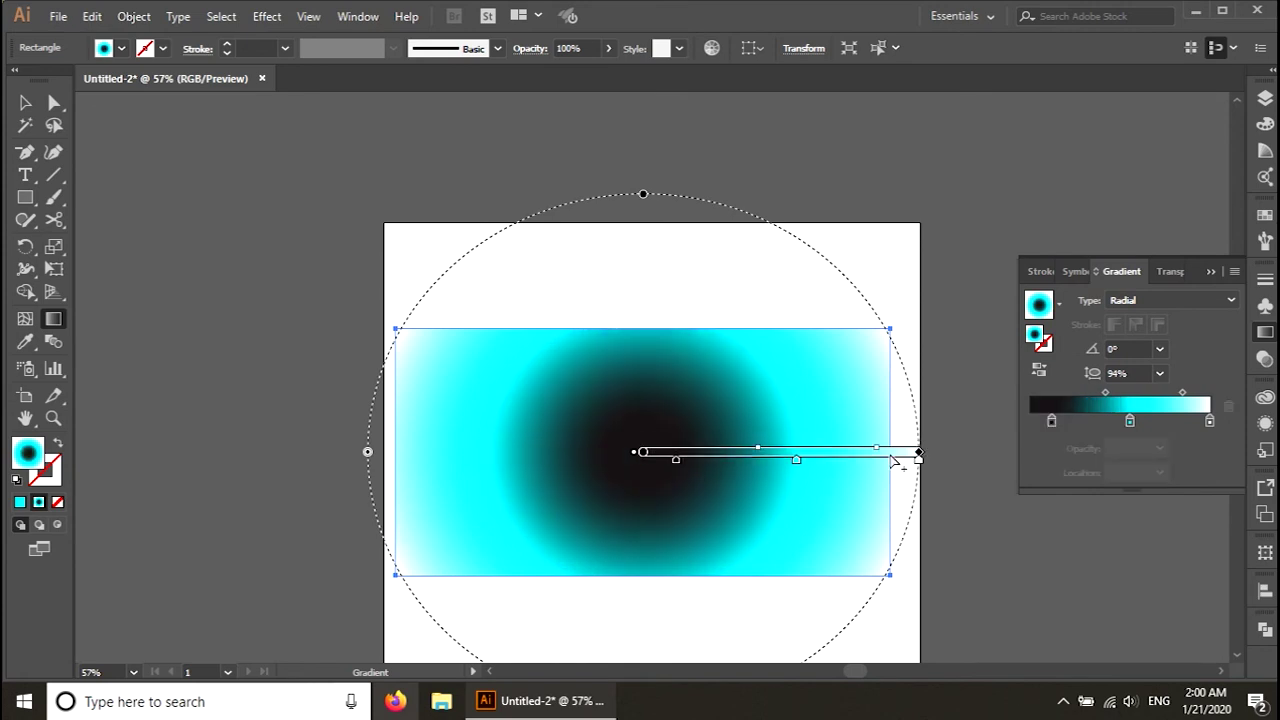
{"action": "mouse_move", "coordinate": [905, 385]}
{"action": "left_mouse_down"}
{"action": "mouse_move", "coordinate": [912, 405]}
{"action": "mouse_move", "coordinate": [849, 571]}
{"action": "left_mouse_up"}
- Try aspect ratios of 60%, 50% and 40% on the rectangle's radial gradient
{"action": "left_click", "coordinate": [1139, 372]}
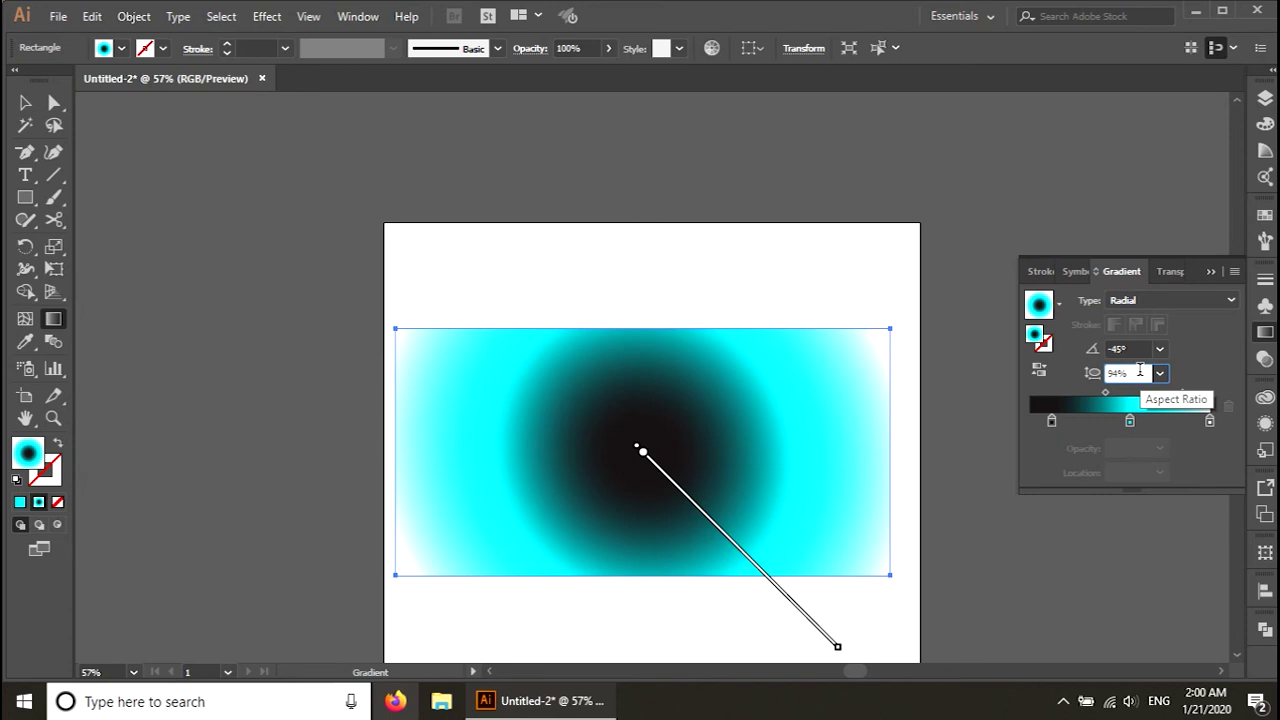
{"action": "type", "text": "60"}
{"action": "key", "text": "Return"}
{"action": "type", "text": "50"}
{"action": "key", "text": "Return"}
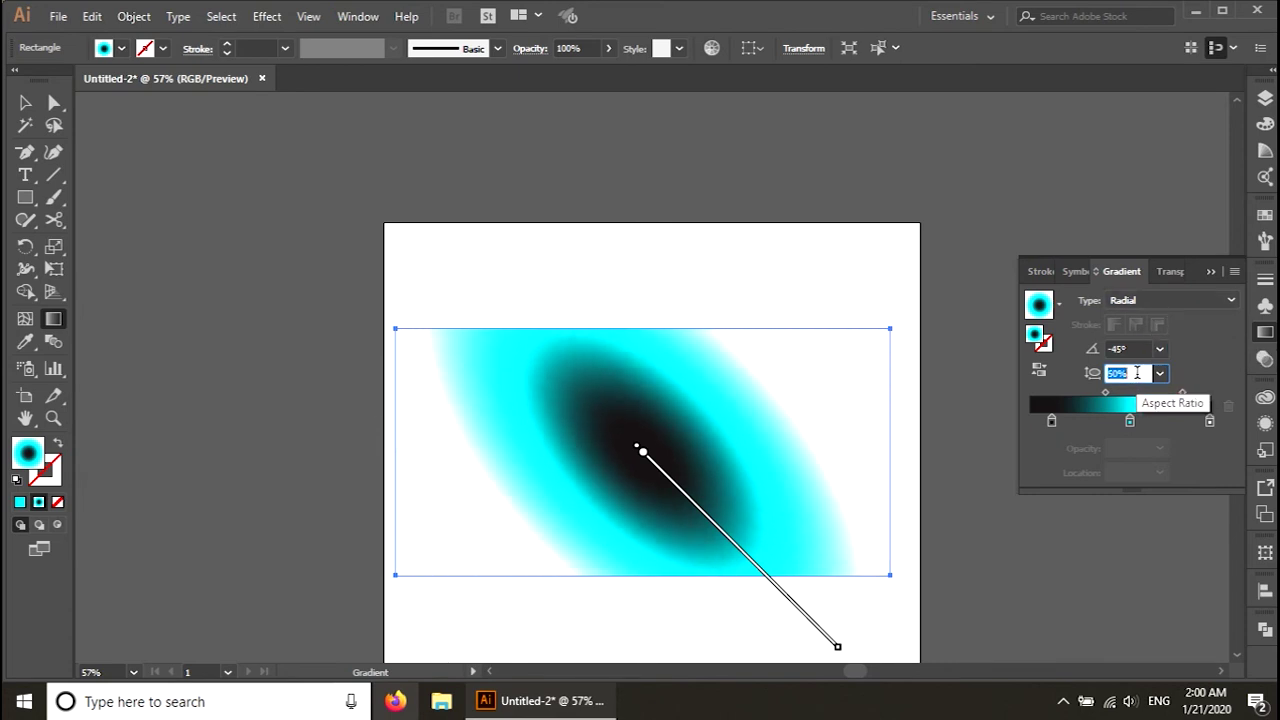
{"action": "type", "text": "40"}
{"action": "key", "text": "Return"}
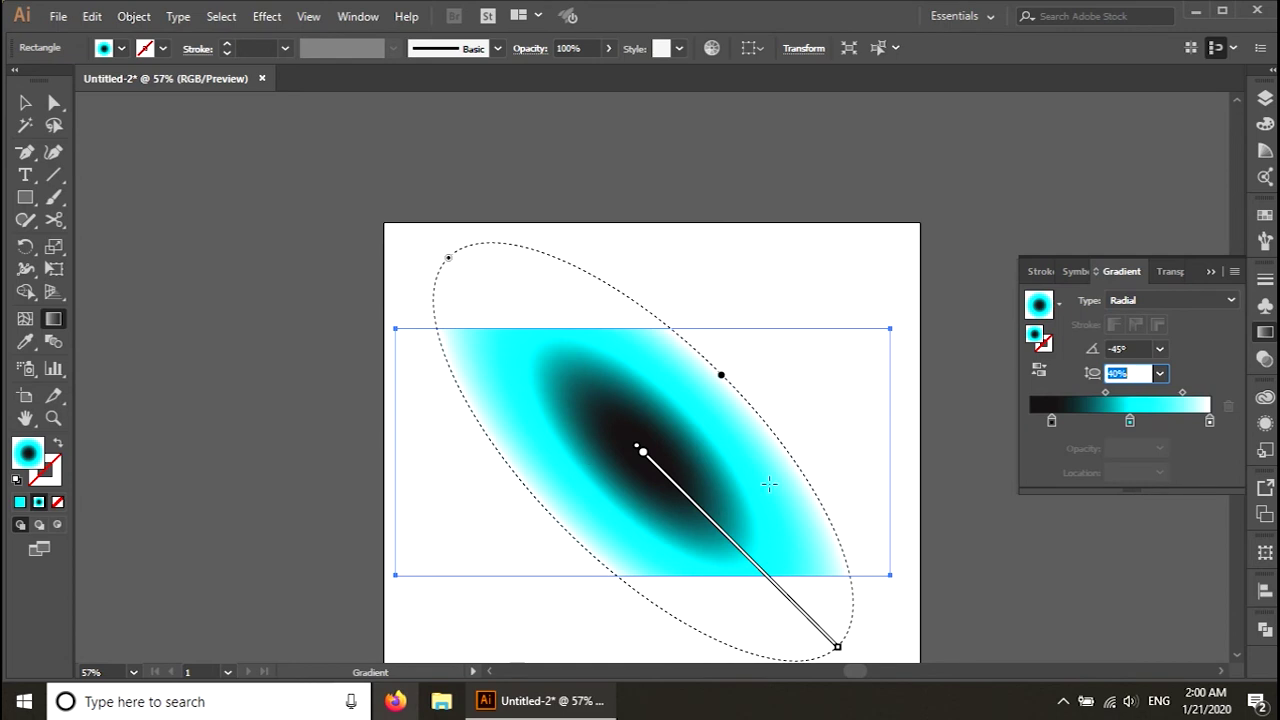
- Raise the radial gradient's aspect ratio in increments to 100%
{"action": "left_click", "coordinate": [1138, 374]}
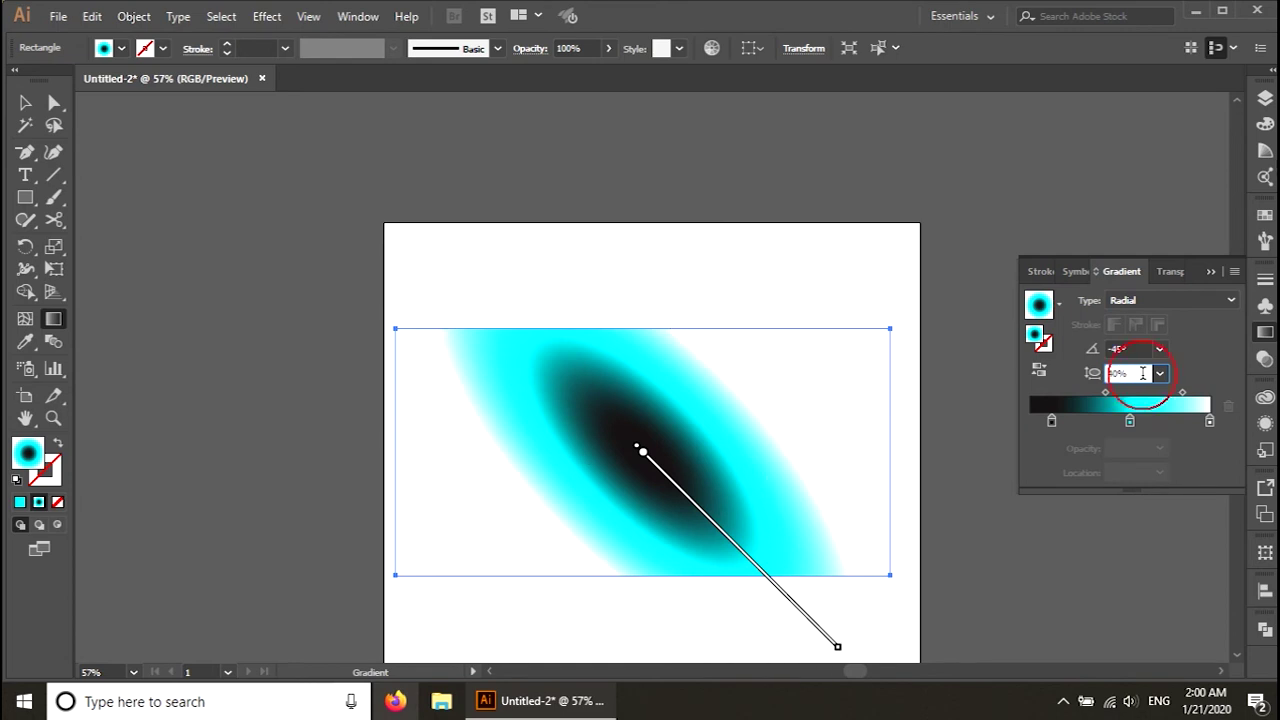
{"action": "key", "text": "shift+Up"}
{"action": "key", "text": "shift+Up"}
{"action": "key", "text": "shift+Up"}
{"action": "key", "text": "shift+Up"}
{"action": "key", "text": "shift+Up"}
{"action": "key", "text": "shift+Up"}
{"action": "key", "text": "shift+Up"}
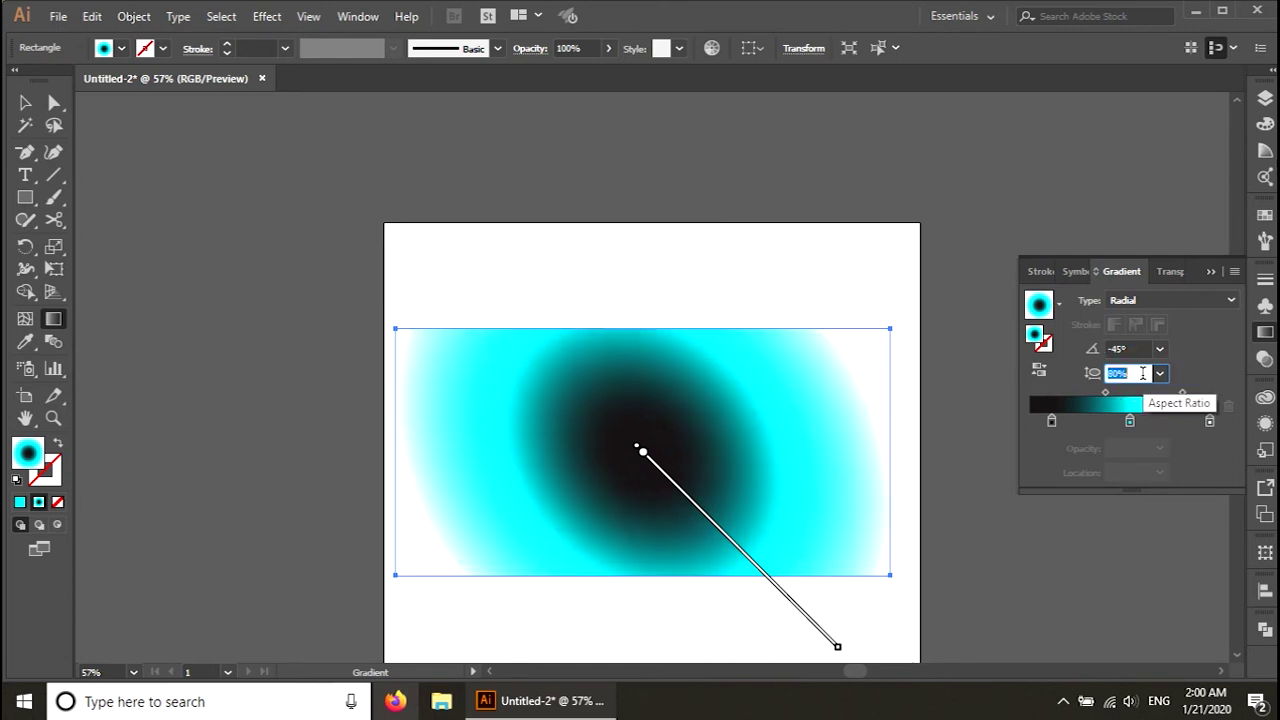
{"action": "key", "text": "shift+Down"}
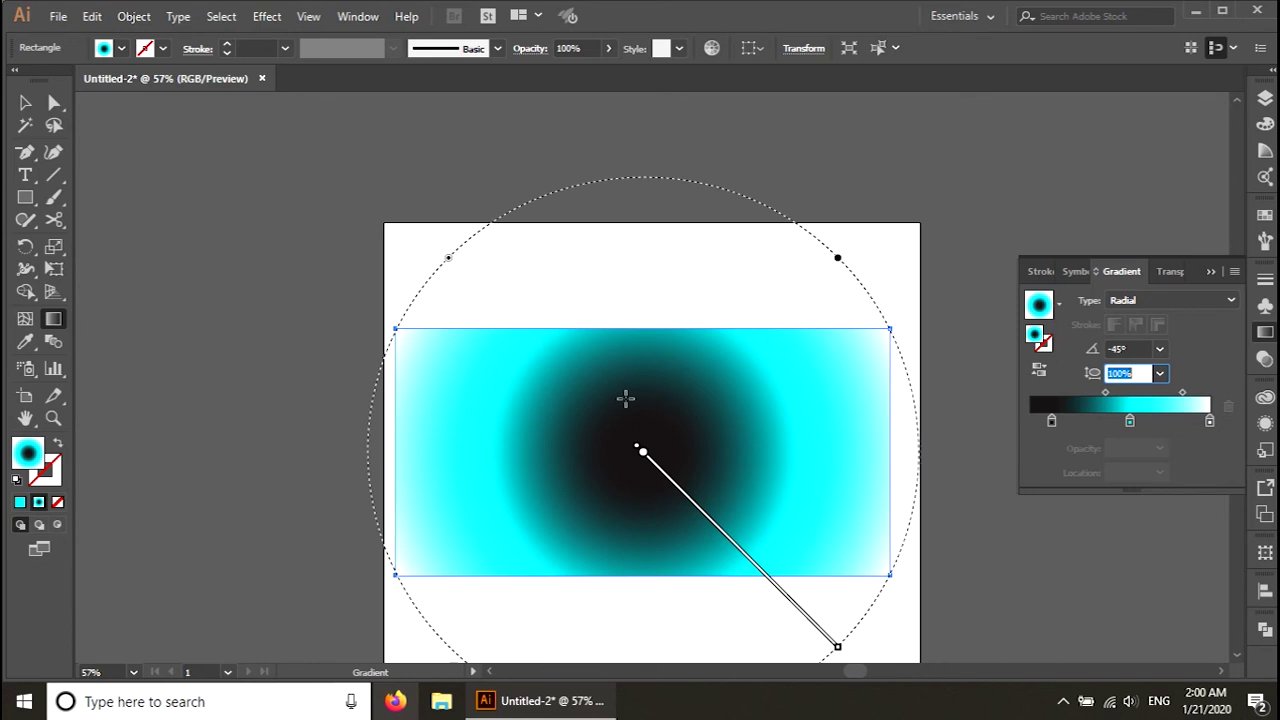
- Reselect the rectangle and give it a 31 pt black stroke
{"action": "left_click", "coordinate": [27, 105]}
{"action": "left_click", "coordinate": [380, 390]}
{"action": "left_click", "coordinate": [503, 426]}
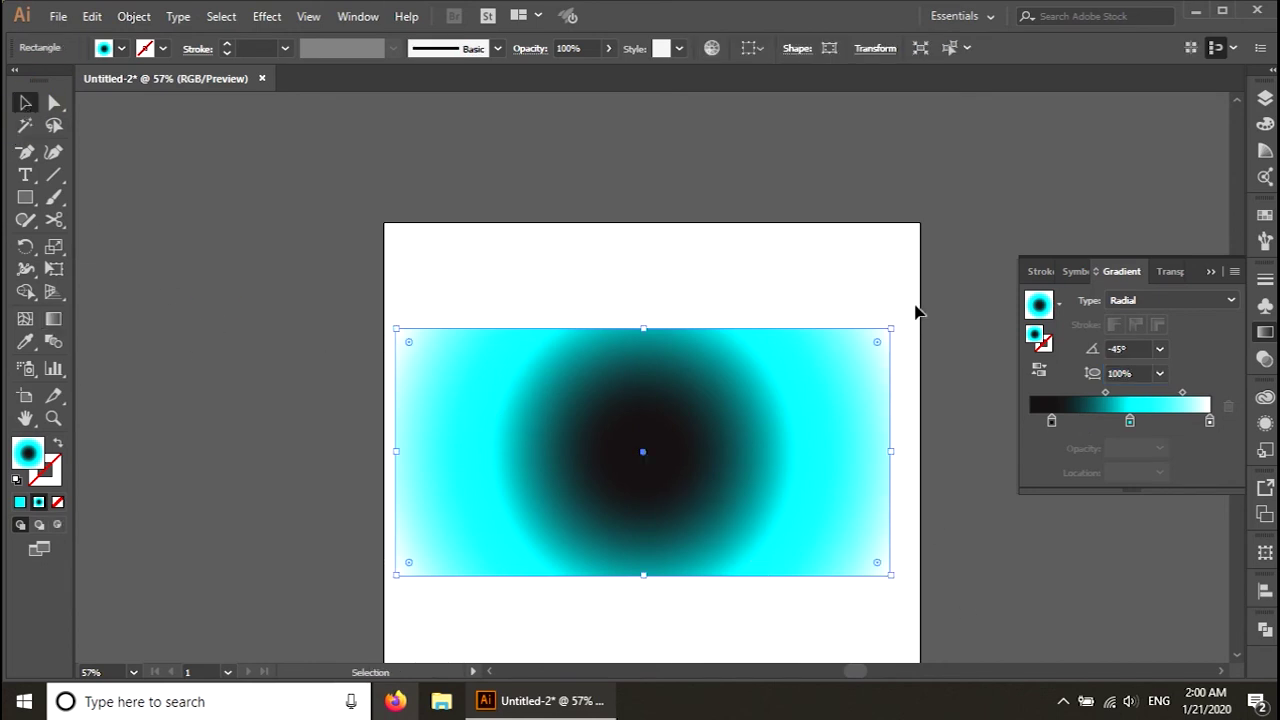
{"action": "left_click", "coordinate": [257, 48]}
{"action": "key", "text": "Up"}
{"action": "key", "text": "Up"}
{"action": "key", "text": "Up"}
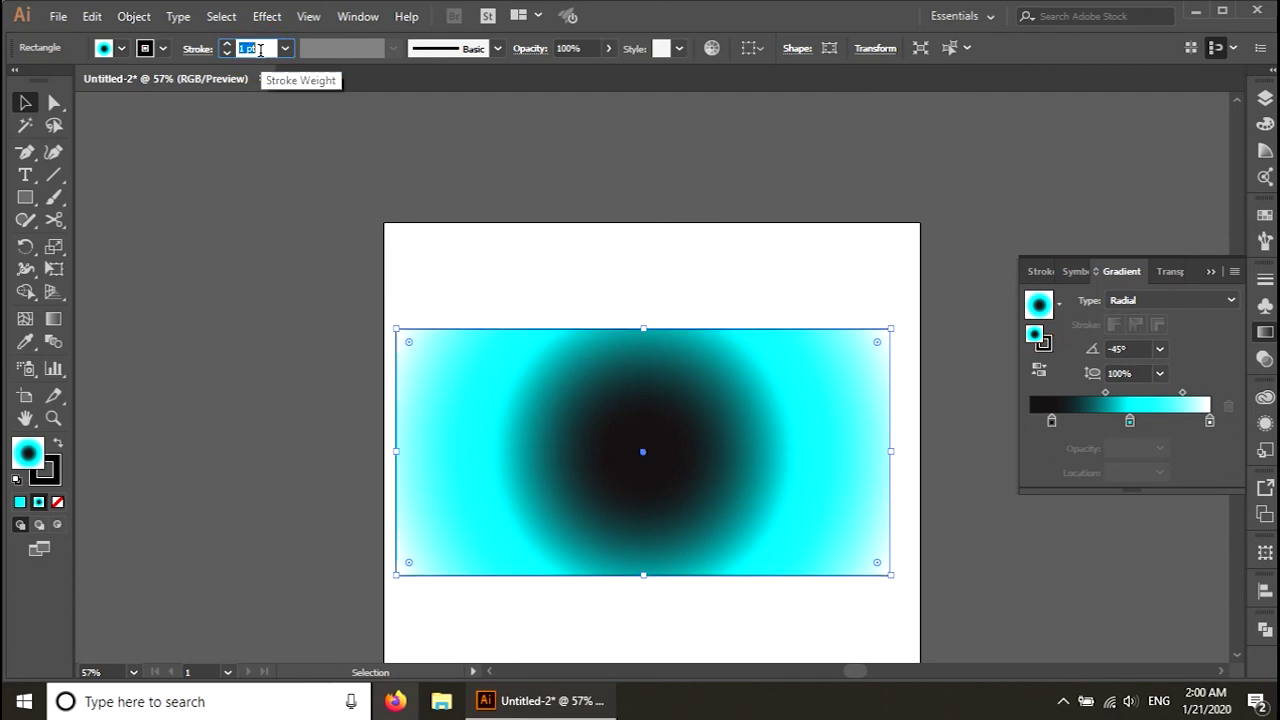
{"action": "key", "text": "Up"}
{"action": "key", "text": "Up"}
{"action": "key", "text": "Up"}
{"action": "key", "text": "Up"}
{"action": "key", "text": "Up"}
{"action": "key", "text": "Up"}
{"action": "key", "text": "Up"}
{"action": "key", "text": "Up"}
{"action": "key", "text": "Up"}
{"action": "key", "text": "Up"}
{"action": "key", "text": "Up"}
{"action": "key", "text": "Up"}
{"action": "key", "text": "Up"}
{"action": "key", "text": "Up"}
{"action": "key", "text": "Up"}
{"action": "key", "text": "Up"}
{"action": "key", "text": "Up"}
{"action": "key", "text": "Up"}
{"action": "key", "text": "Up"}
{"action": "key", "text": "Up"}
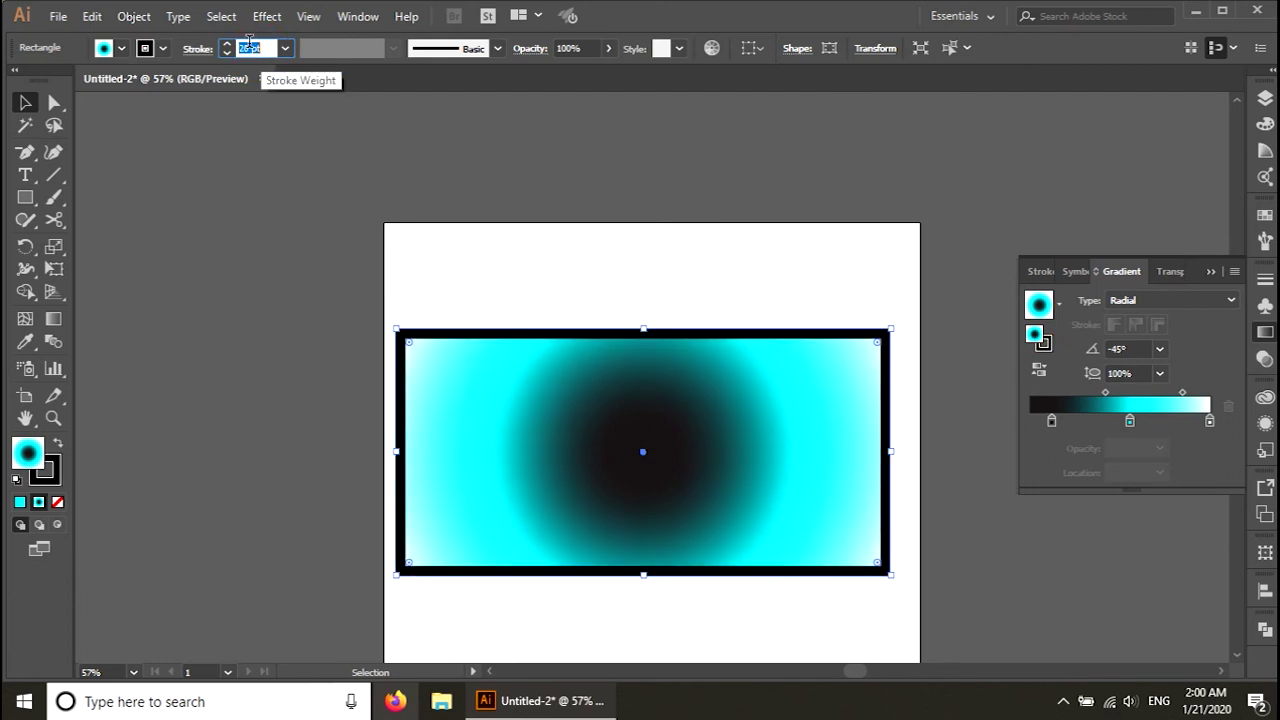
{"action": "key", "text": "Up"}
{"action": "key", "text": "Up"}
{"action": "key", "text": "Up"}
{"action": "key", "text": "Up"}
{"action": "key", "text": "Up"}
{"action": "key", "text": "Up"}
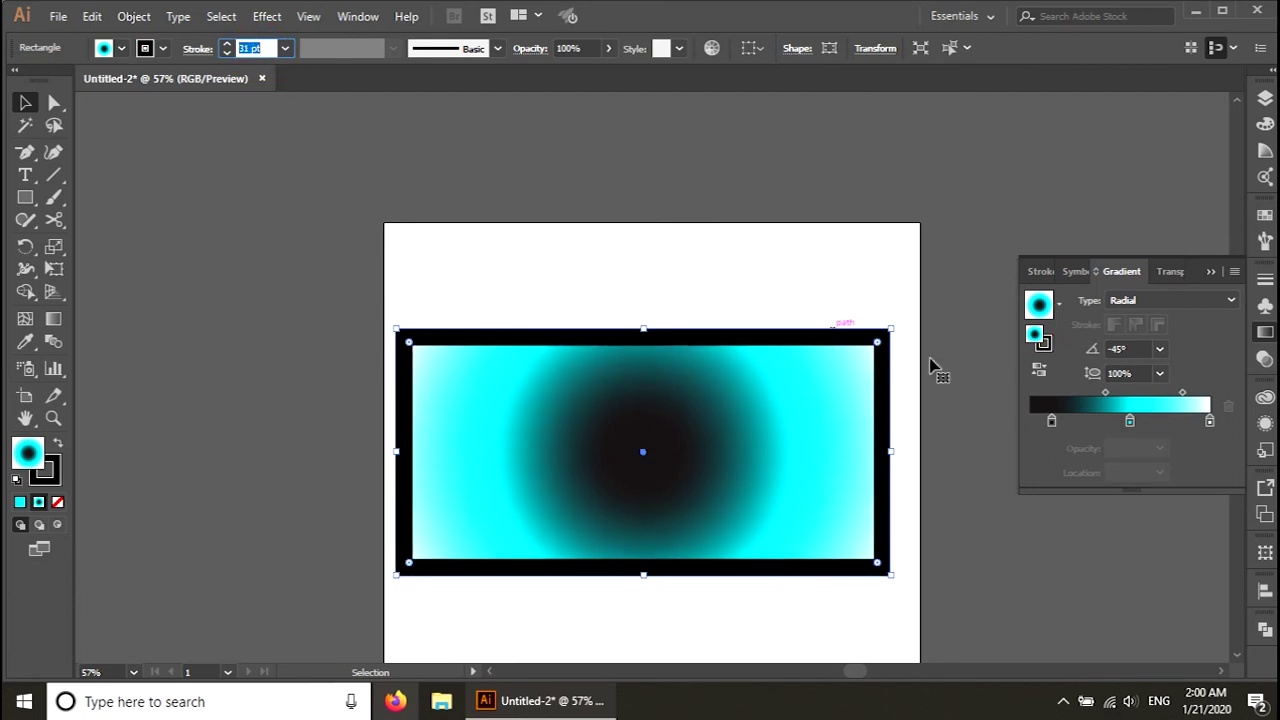
- Apply the radial gradient to the rectangle's stroke in reversed colour order, with the black stop at 100%
{"action": "left_click", "coordinate": [1045, 344]}
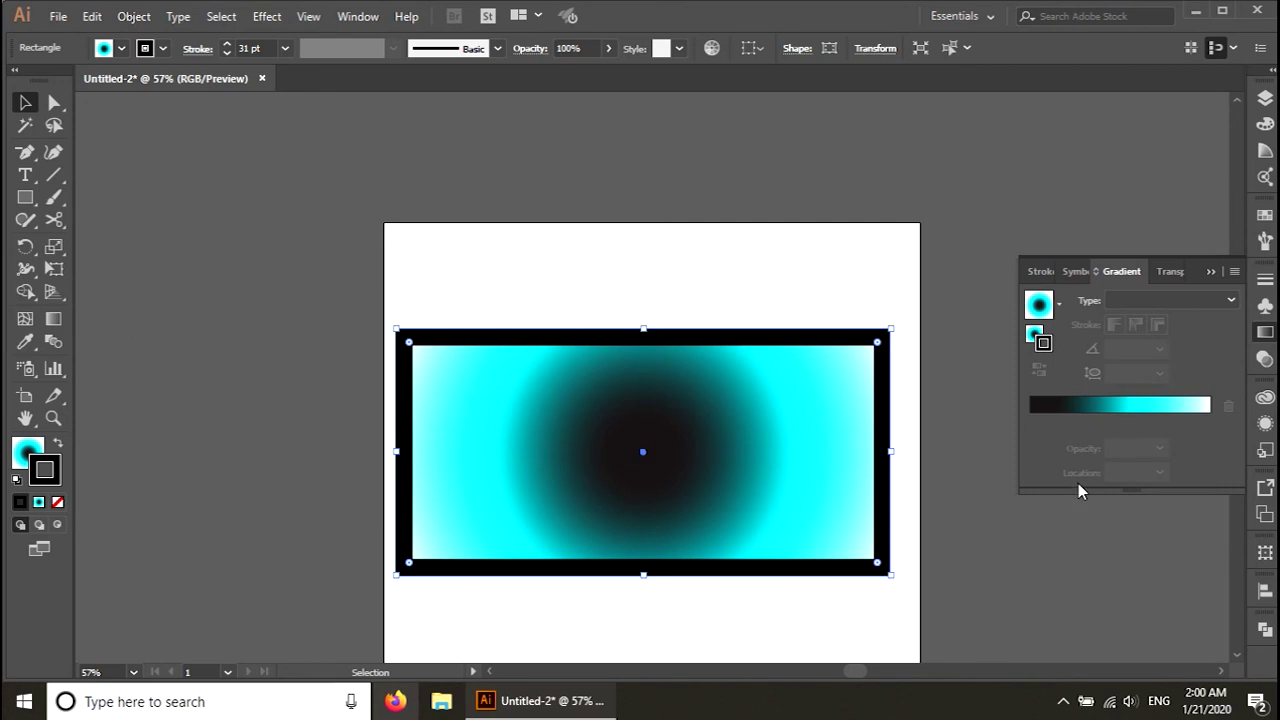
{"action": "left_click", "coordinate": [1102, 430]}
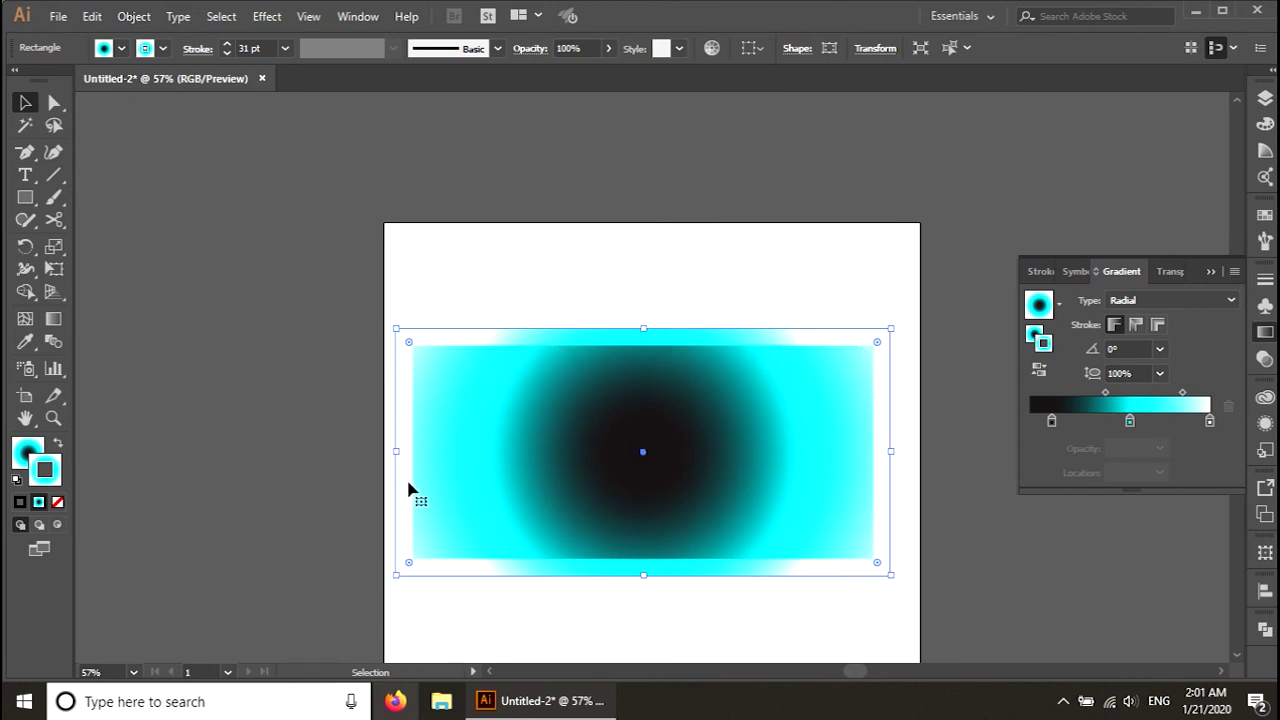
{"action": "left_click", "coordinate": [1040, 368]}
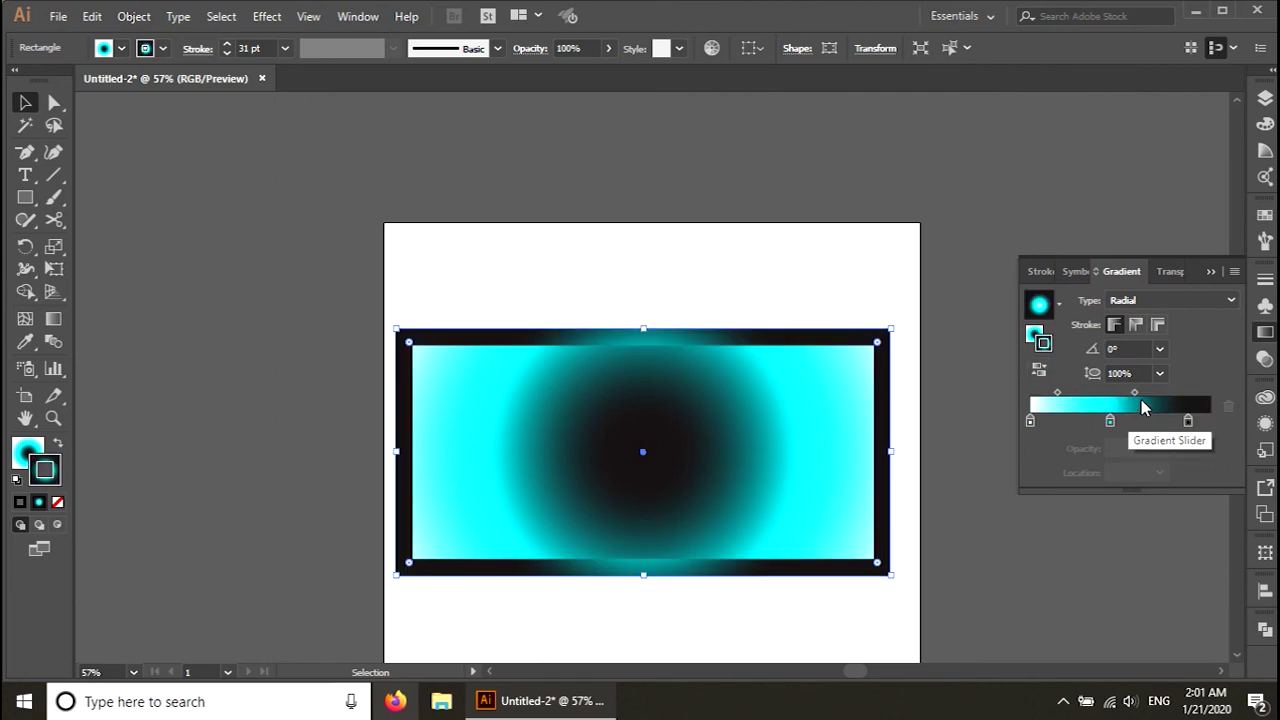
{"action": "left_click_drag", "start_coordinate": [1188, 422], "coordinate": [1234, 430]}
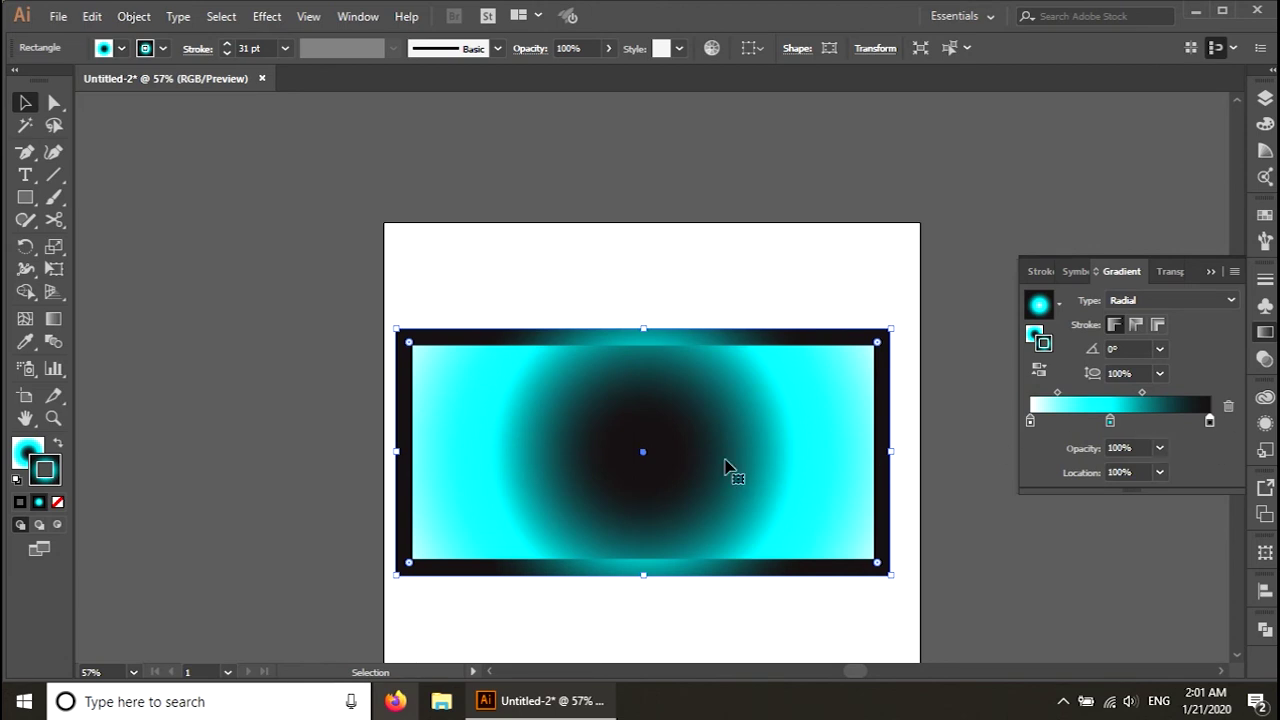
- Try the stroke gradient's black stop at a lower location such as 70% and return it to 100%
{"action": "left_click_drag", "start_coordinate": [550, 487], "coordinate": [449, 314]}
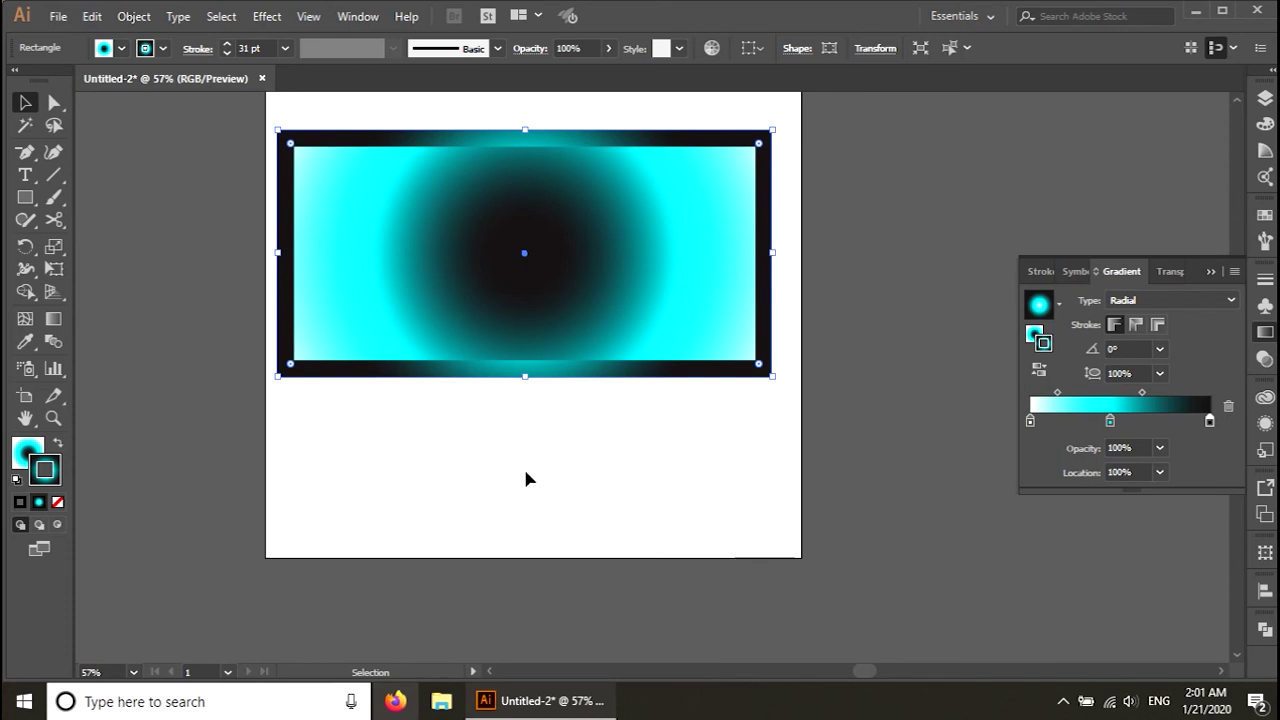
{"action": "left_click_drag", "start_coordinate": [537, 474], "coordinate": [517, 440]}
{"action": "left_click", "coordinate": [1140, 448]}
{"action": "left_click", "coordinate": [1150, 470]}
{"action": "key", "text": "shift+Tab"}
{"action": "key", "text": "Tab"}
{"action": "key", "text": "Escape"}
{"action": "left_click", "coordinate": [1145, 472]}
{"action": "type", "text": "50"}
{"action": "key", "text": "Return"}
{"action": "type", "text": "100"}
{"action": "key", "text": "Return"}
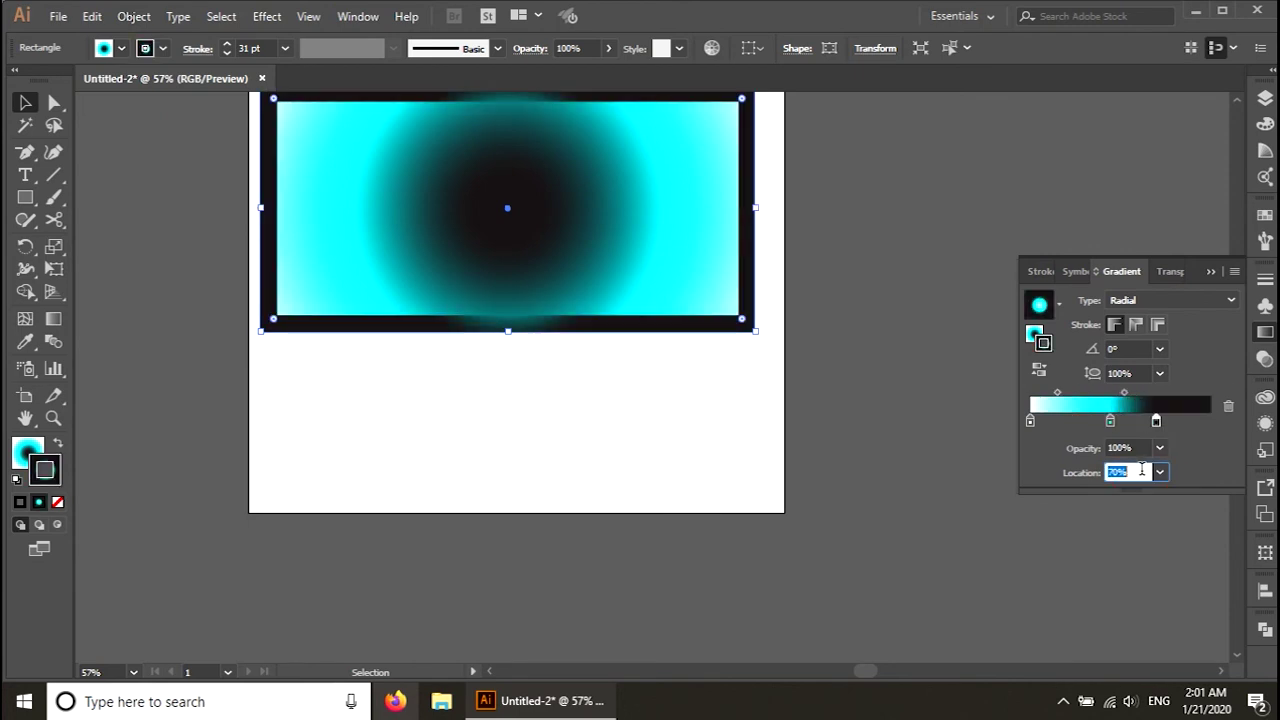
- Try reduced opacities such as 20% and 60% on the black stop, restore 100%, and deselect the rectangle
{"action": "key", "text": "shift+Tab"}
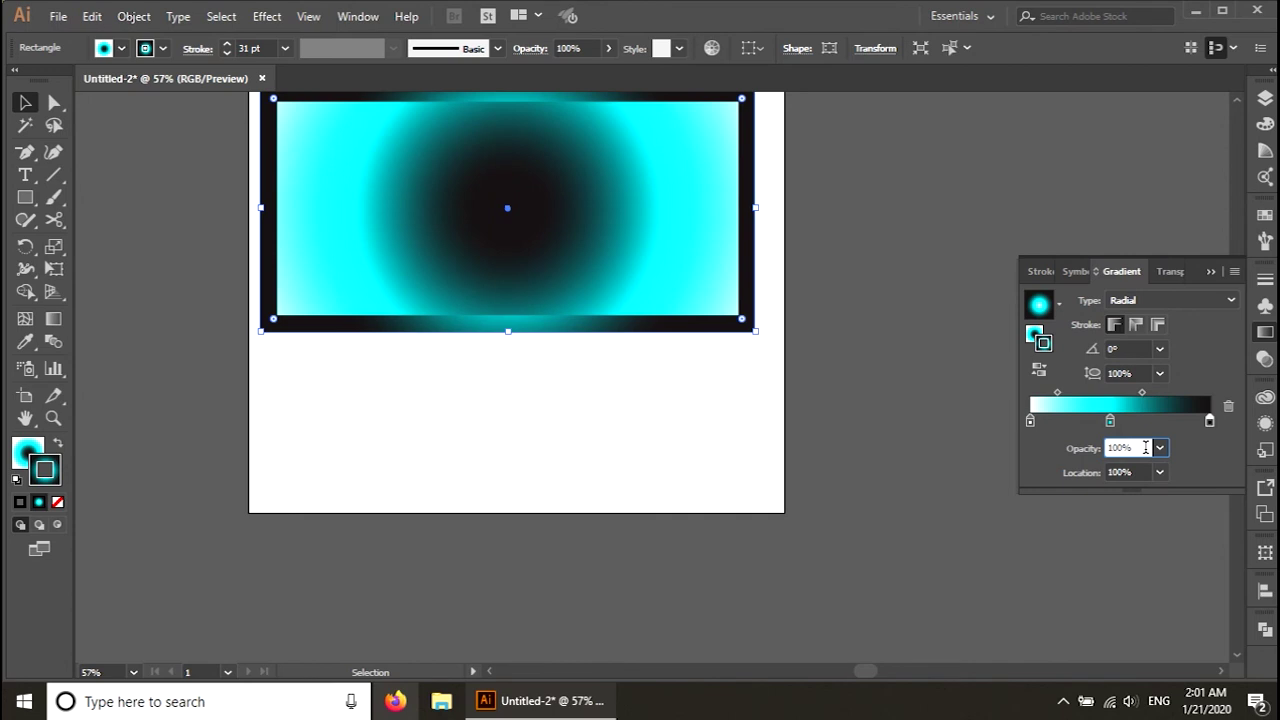
{"action": "type", "text": "0"}
{"action": "key", "text": "Return"}
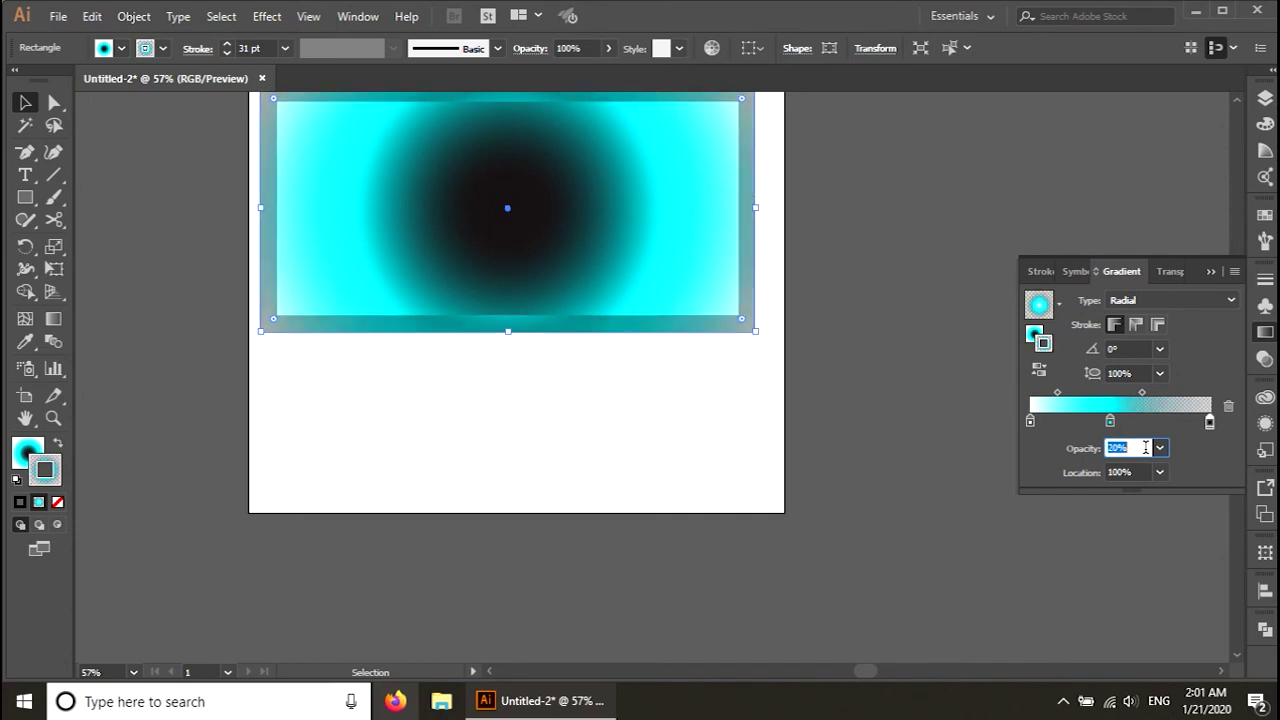
{"action": "type", "text": "100"}
{"action": "key", "text": "Return"}
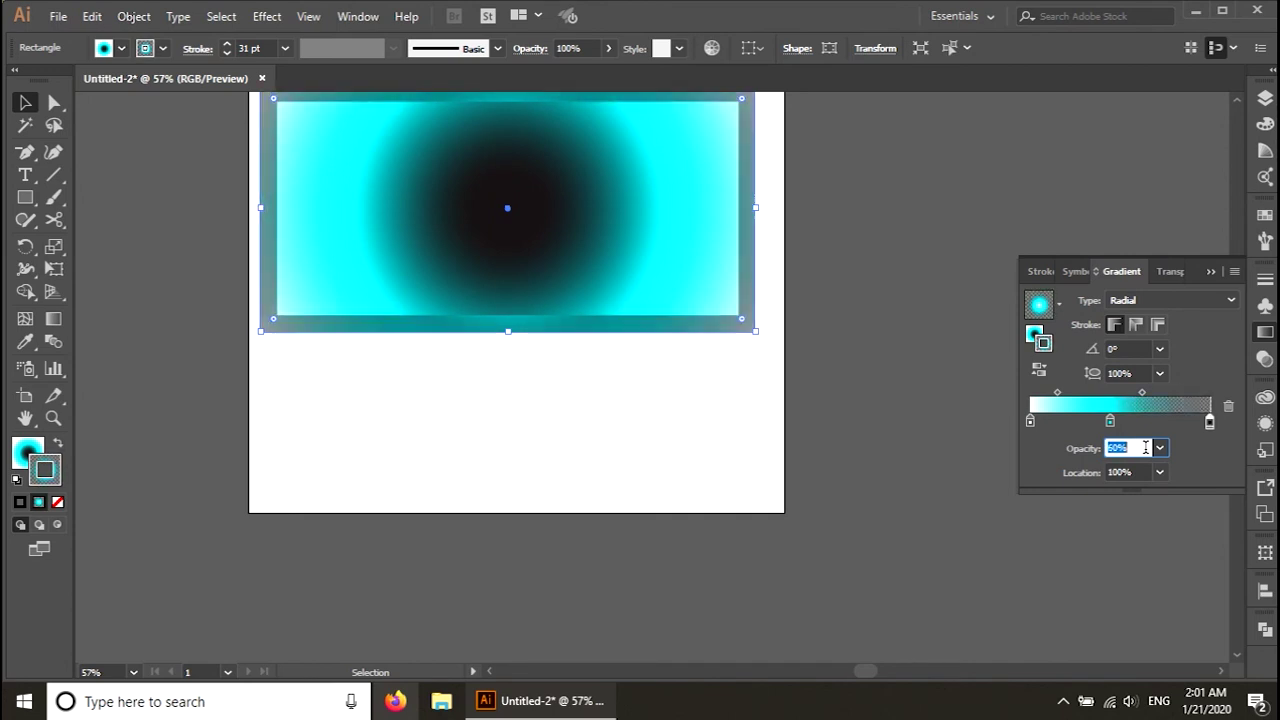
{"action": "left_click", "coordinate": [713, 428]}
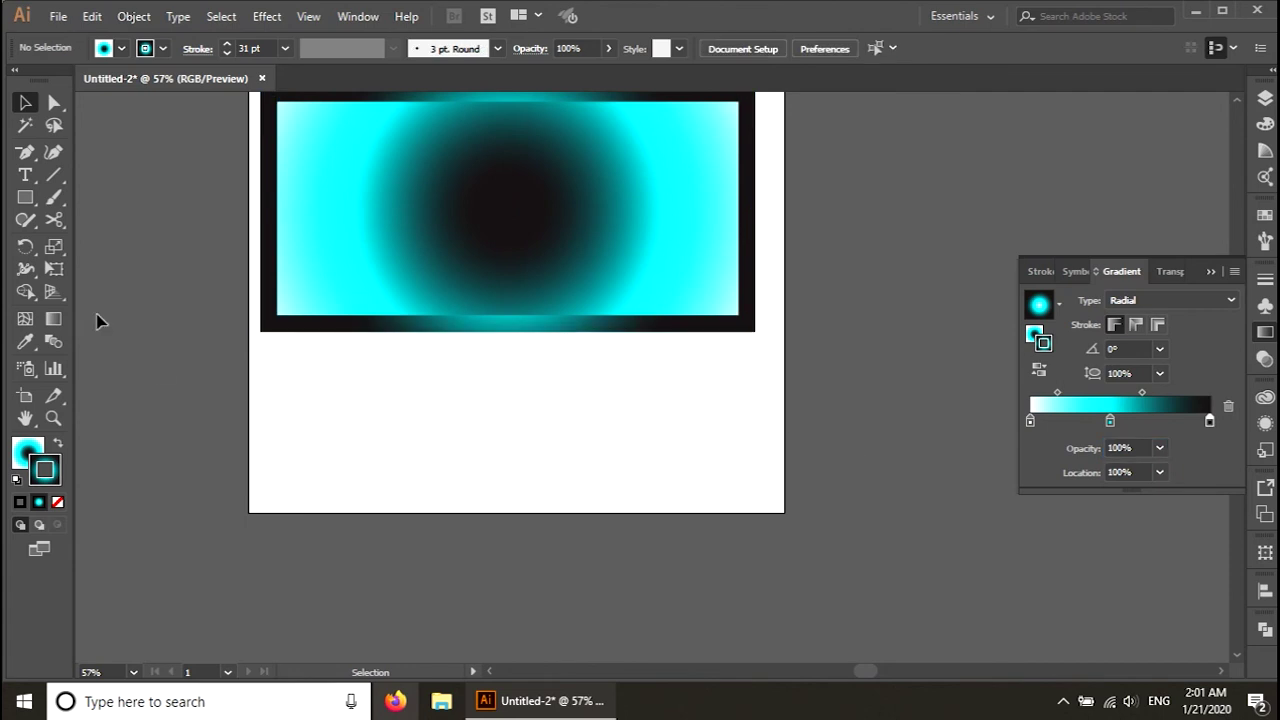
- Delete the rectangle and draw a circle about 463 px across on the artboard with the Ellipse tool
{"action": "left_click", "coordinate": [24, 199]}
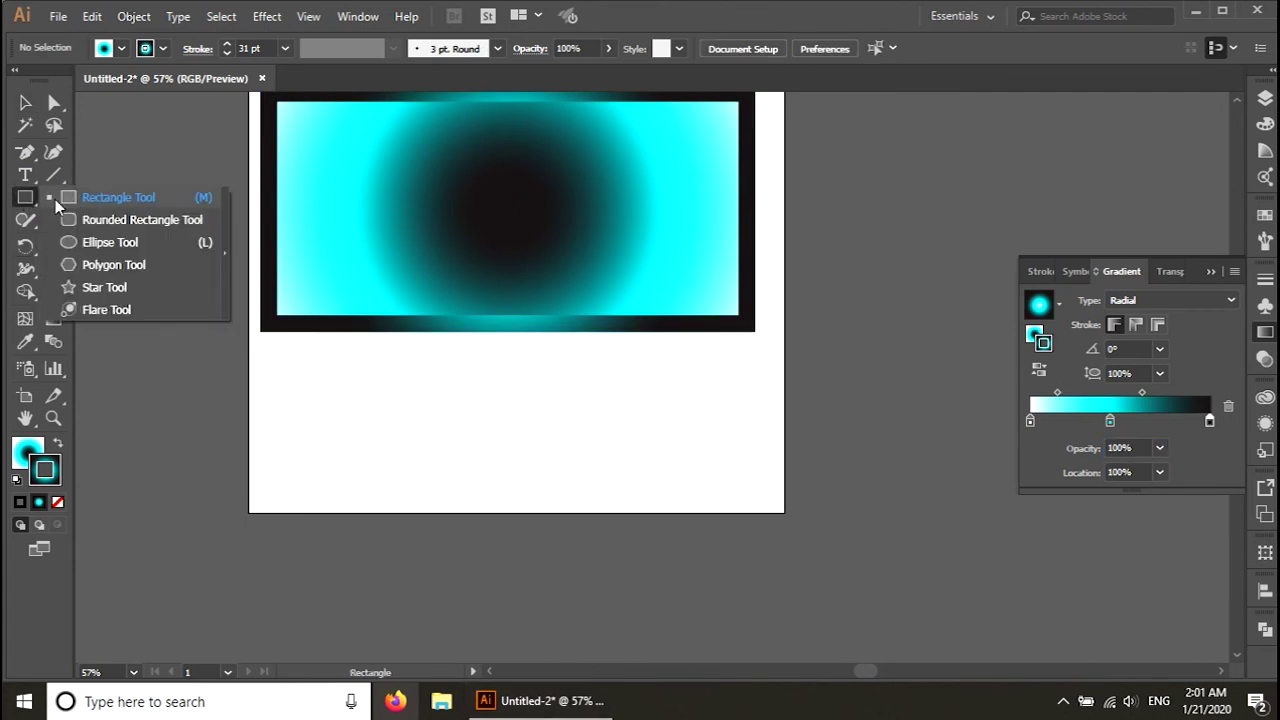
{"action": "left_click", "coordinate": [101, 243]}
{"action": "left_click_drag", "start_coordinate": [485, 407], "coordinate": [560, 574]}
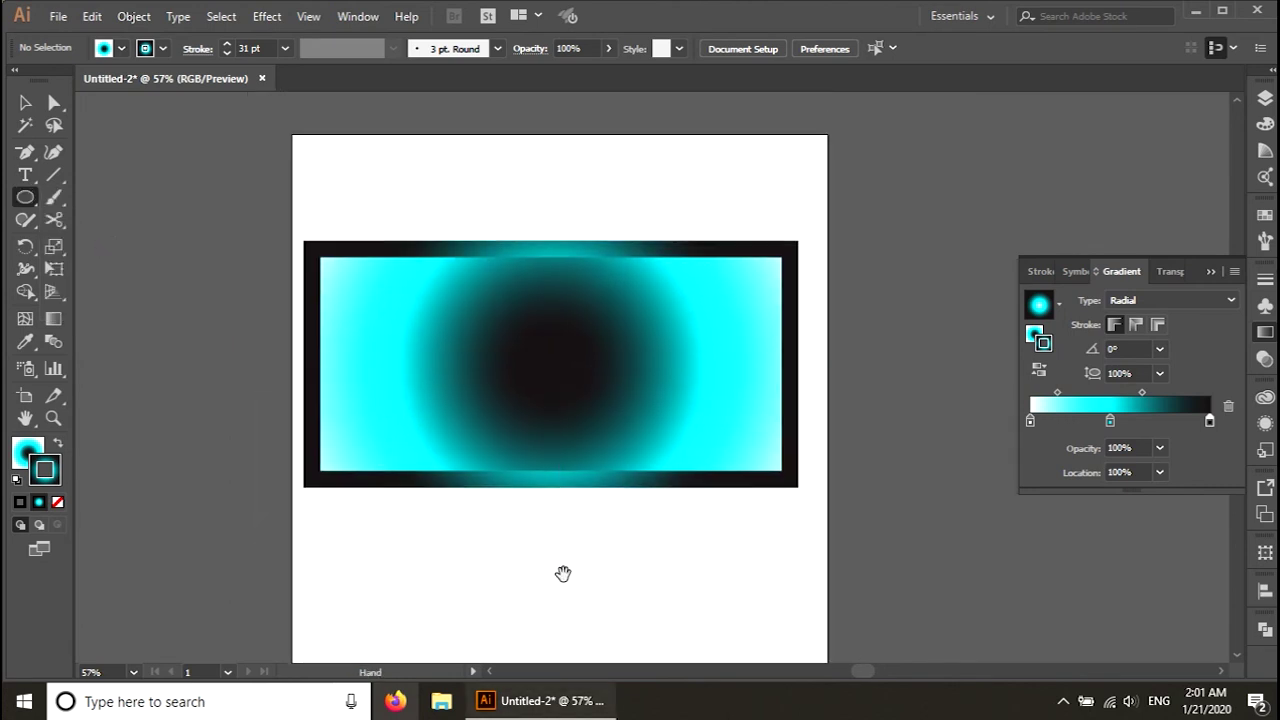
{"action": "key", "text": "ctrl+a"}
{"action": "key", "text": "Delete"}
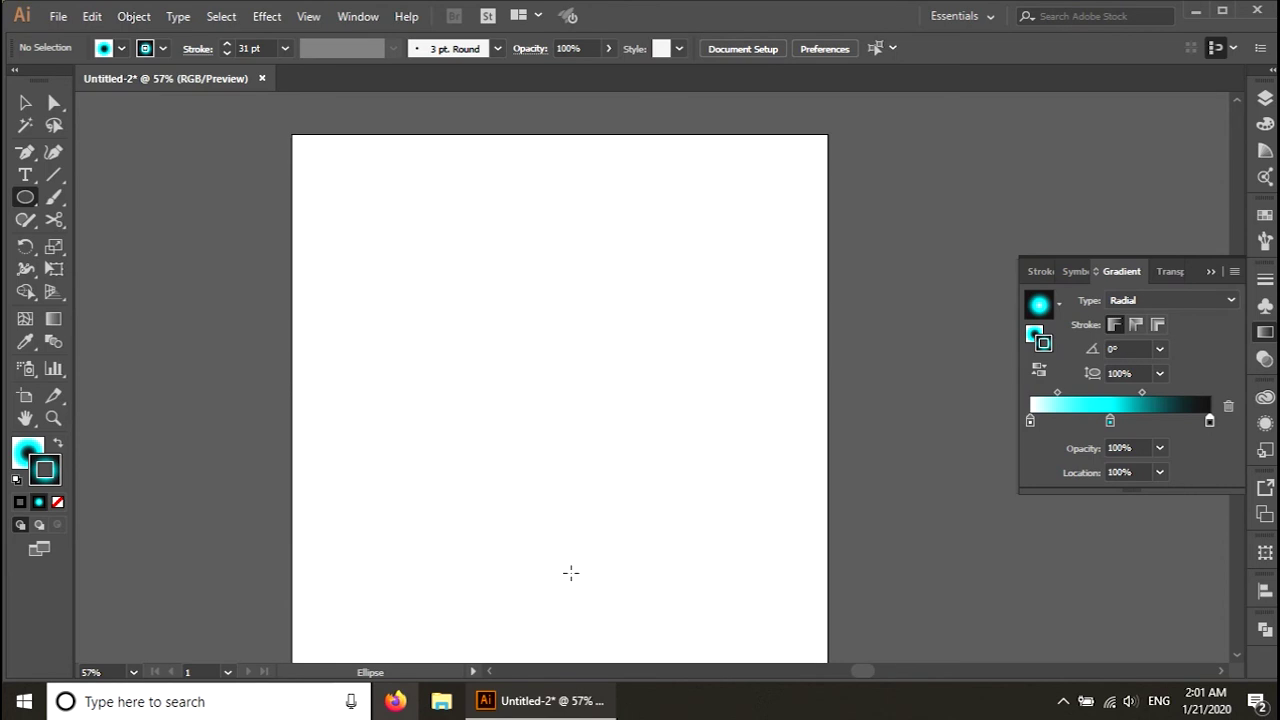
{"action": "left_click_drag", "start_coordinate": [390, 262], "coordinate": [606, 502]}
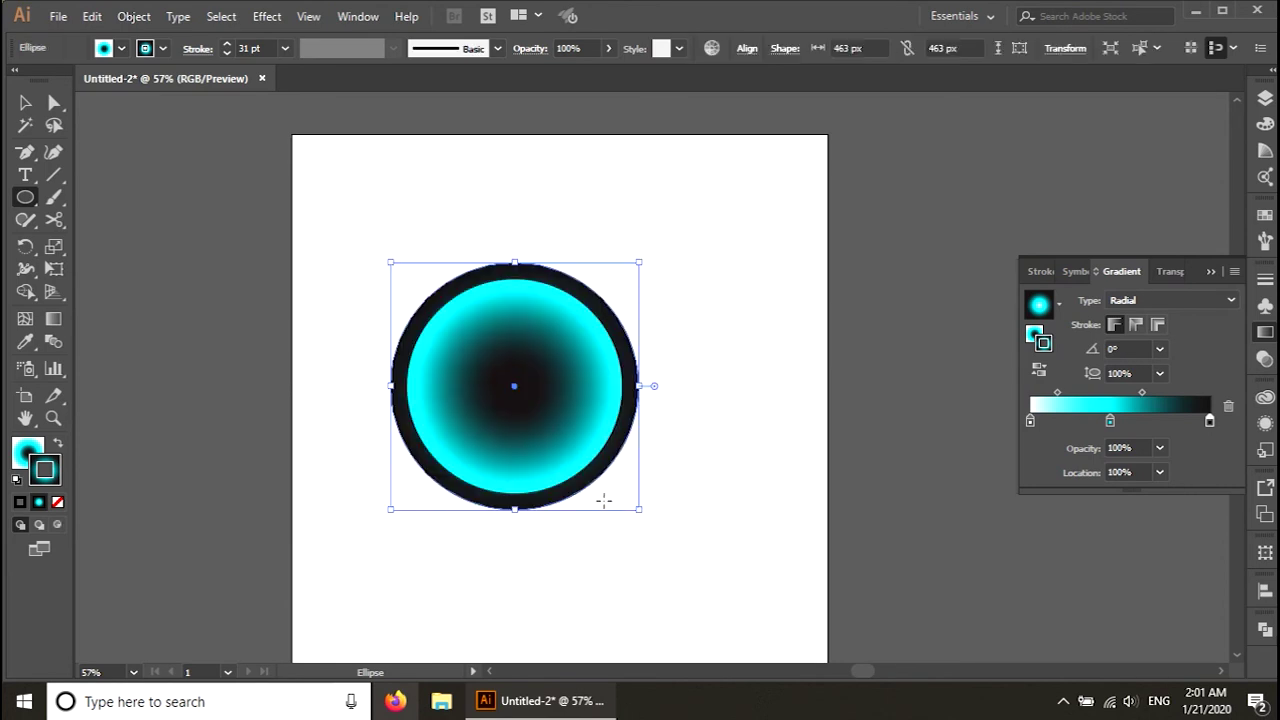
- Remove the circle's stroke and display the gradient settings of its fill
{"action": "left_click", "coordinate": [57, 501]}
{"action": "left_click", "coordinate": [29, 455]}
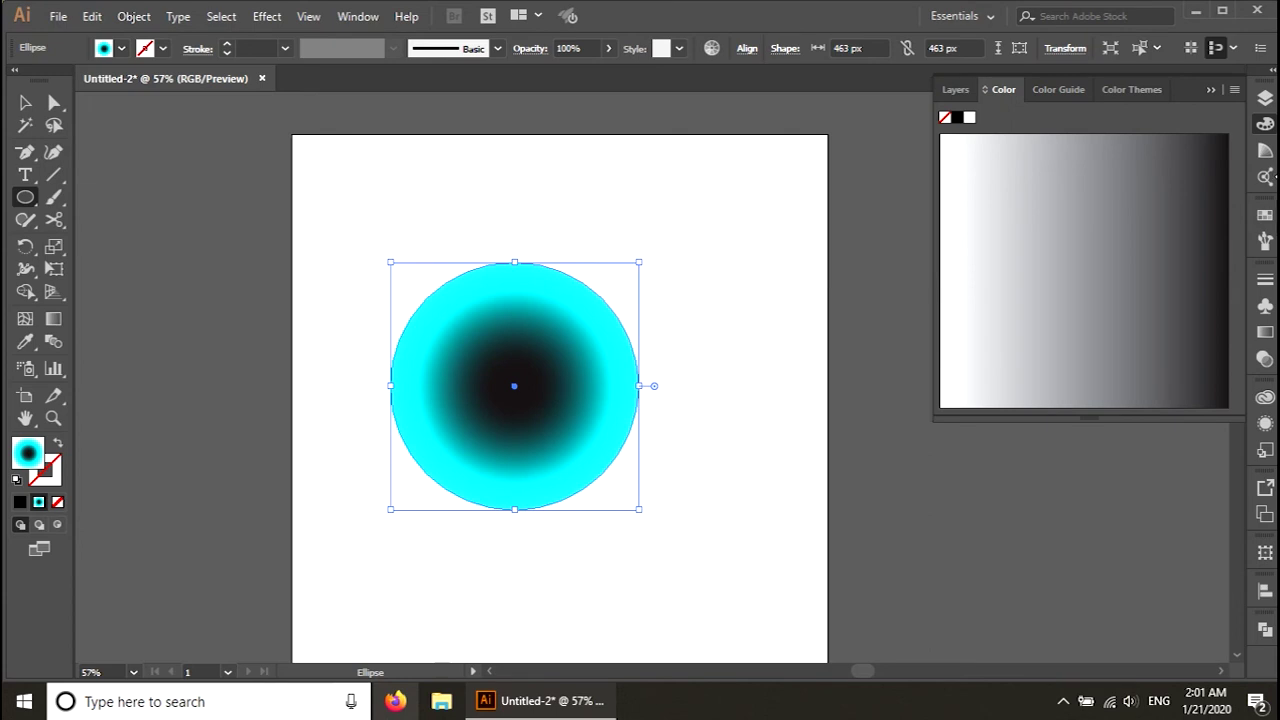
{"action": "left_click", "coordinate": [1265, 331]}
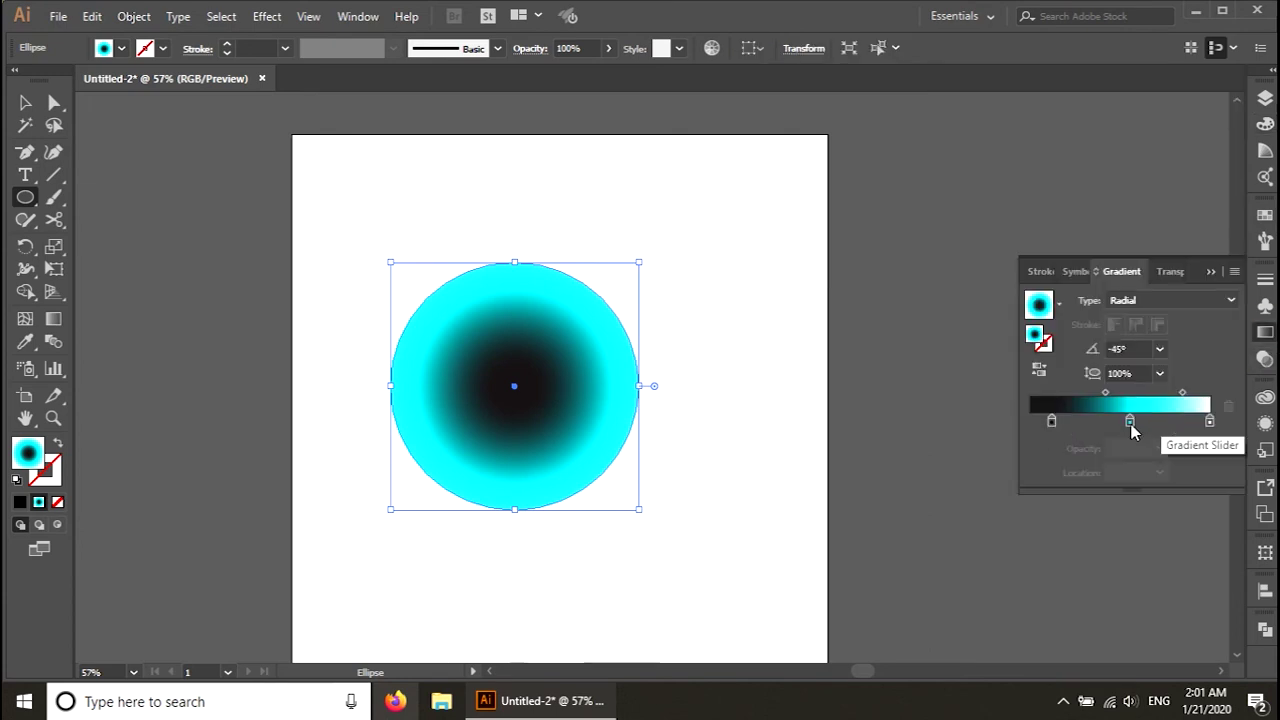
- Delete the white stop from the circle's gradient and place the cyan stop at 100% and the black stop at 0%
{"action": "left_click", "coordinate": [1051, 421]}
{"action": "left_click", "coordinate": [1211, 423]}
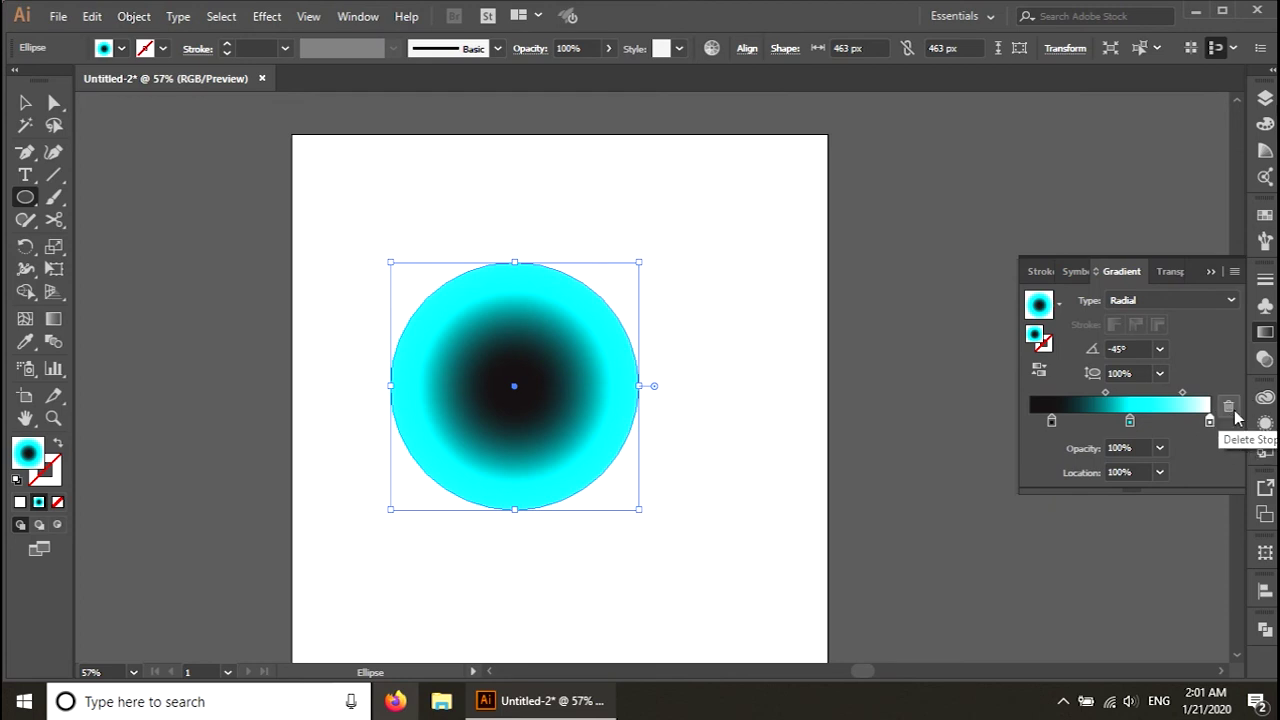
{"action": "left_click", "coordinate": [1236, 416]}
{"action": "left_click_drag", "start_coordinate": [1130, 422], "coordinate": [1211, 424]}
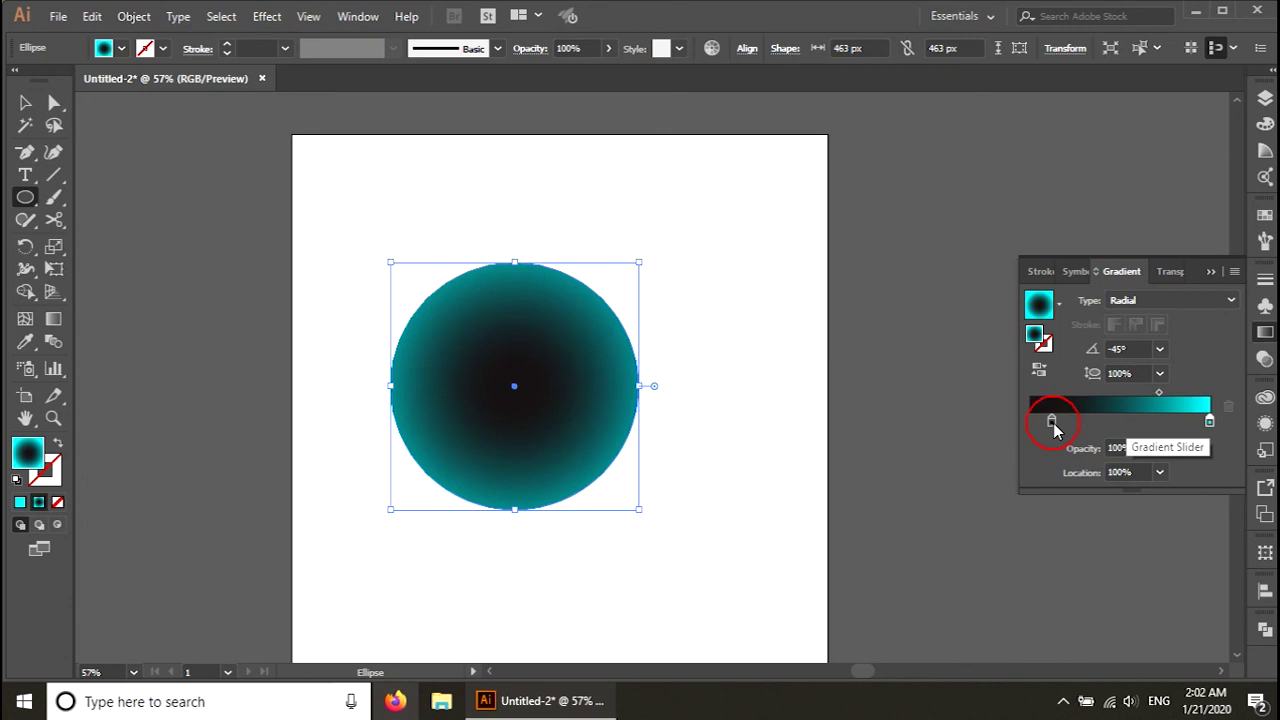
{"action": "left_click_drag", "start_coordinate": [1053, 425], "coordinate": [1029, 426]}
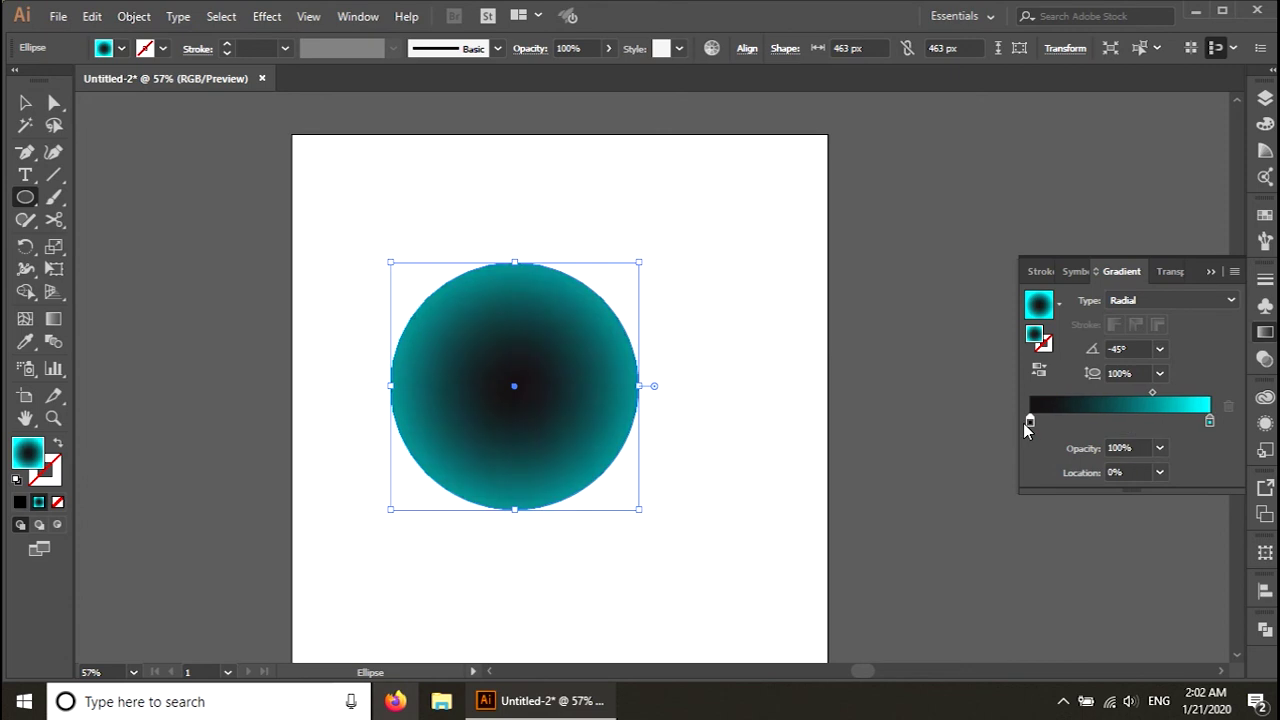
- Deselect the circle and reselect it with the Selection tool
{"action": "key", "text": "a"}
{"action": "key", "text": "ctrl+shift+a"}
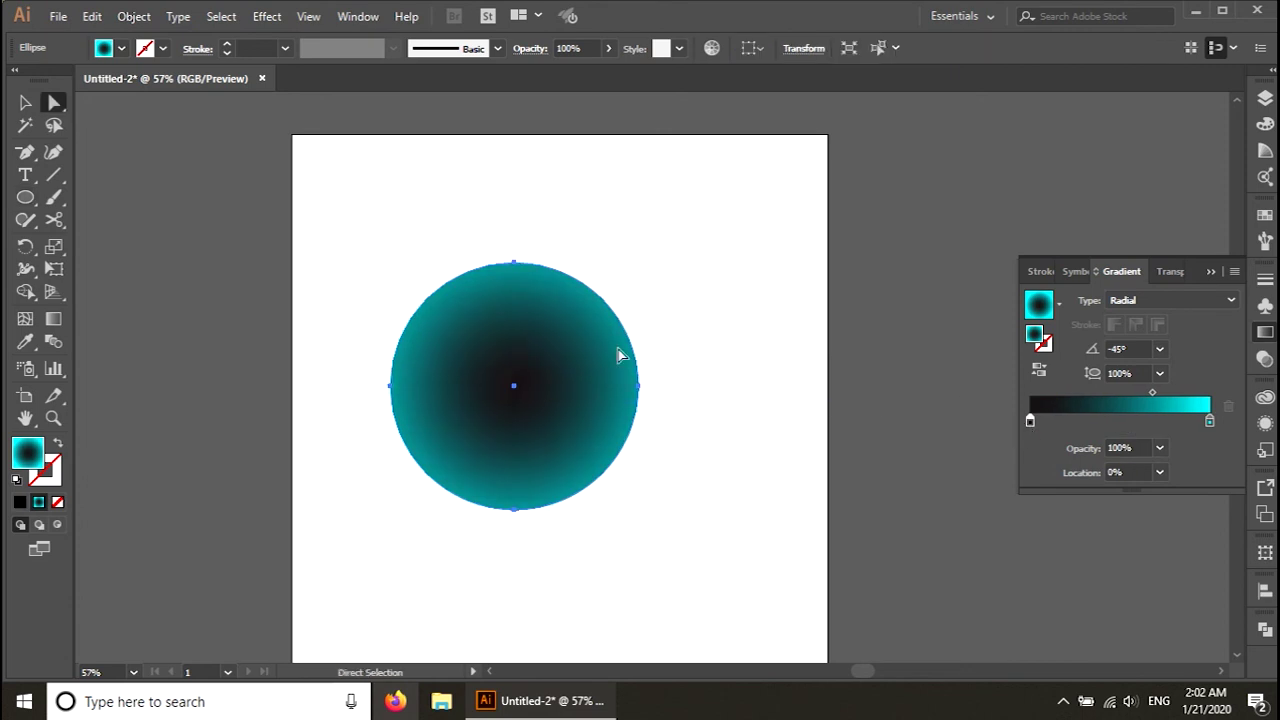
{"action": "left_click", "coordinate": [527, 387]}
{"action": "key", "text": "v"}
{"action": "key", "text": "ctrl+shift+a"}
{"action": "left_click", "coordinate": [540, 366]}
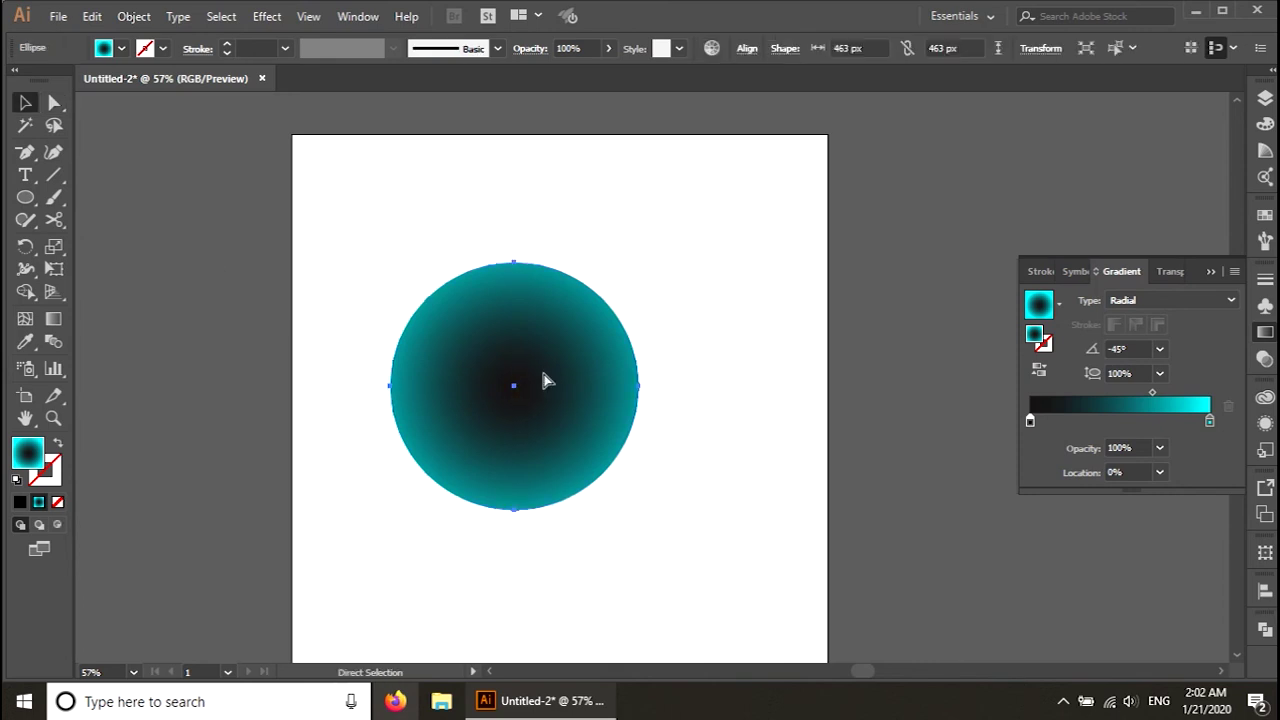
- Make a copy of the circle squashed to about 244 px high, and slant its upper edge to the right with Free Transform
{"action": "left_click", "coordinate": [516, 260]}
{"action": "left_click_drag", "start_coordinate": [516, 260], "coordinate": [516, 379]}
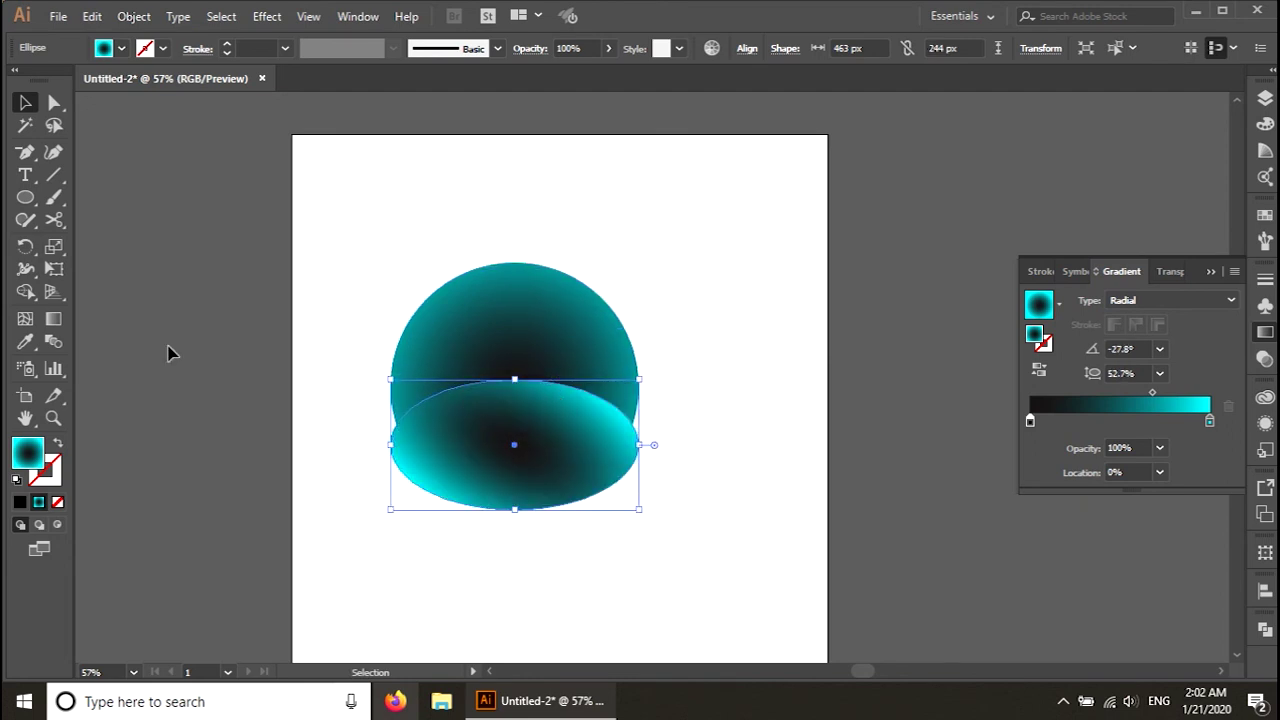
{"action": "left_click", "coordinate": [55, 269]}
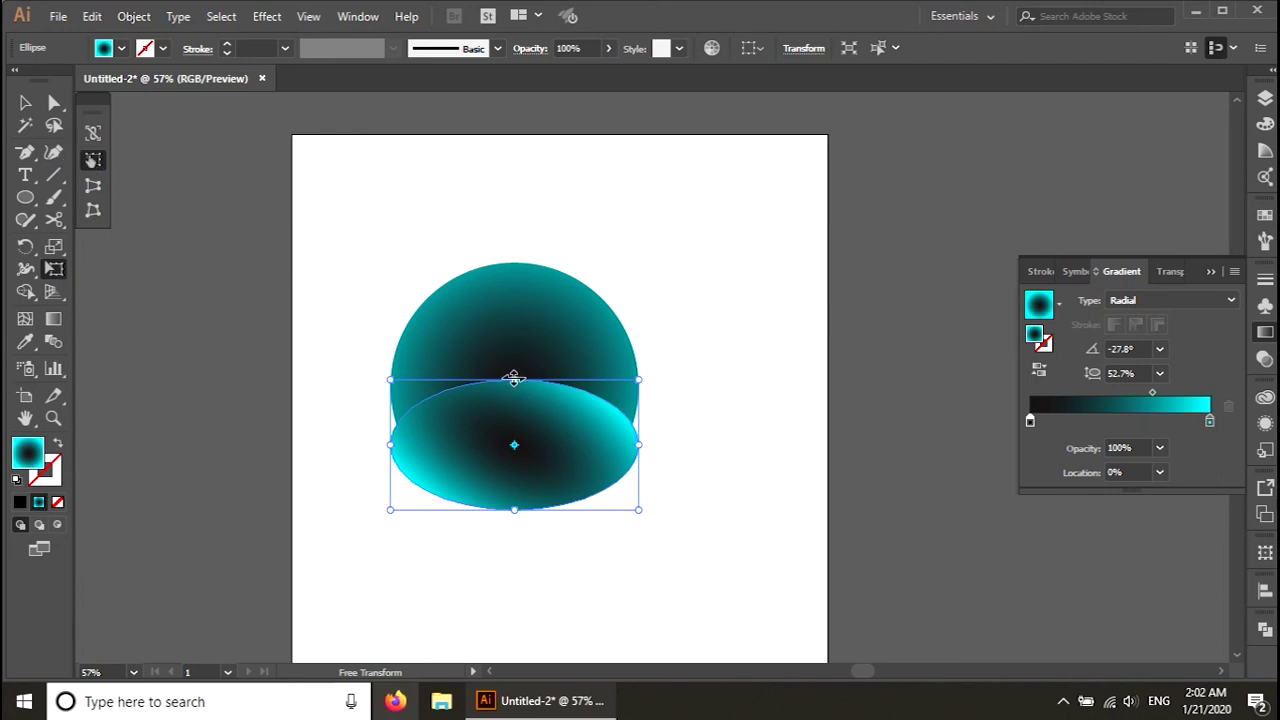
{"action": "left_click_drag", "start_coordinate": [514, 380], "coordinate": [734, 408]}
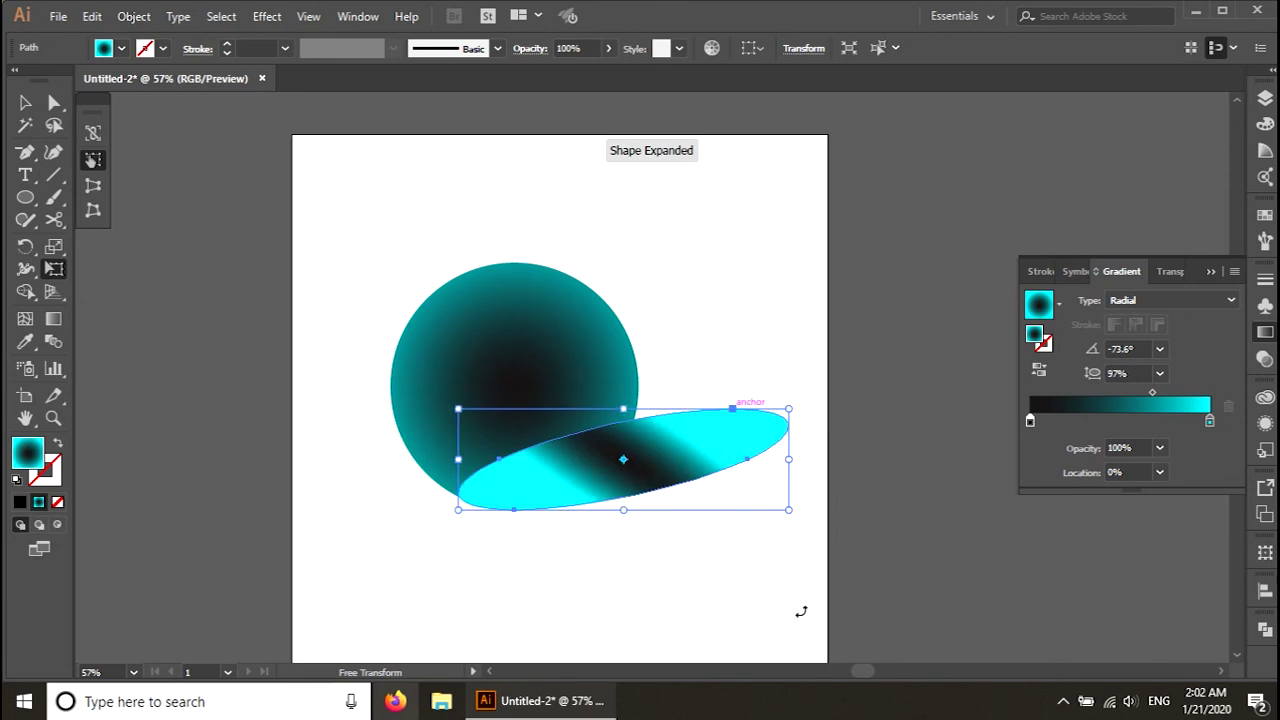
- Expand Layer 1 to show its objects and change the cyan gradient stop of the slanted ellipse to white
{"action": "left_click", "coordinate": [1265, 97]}
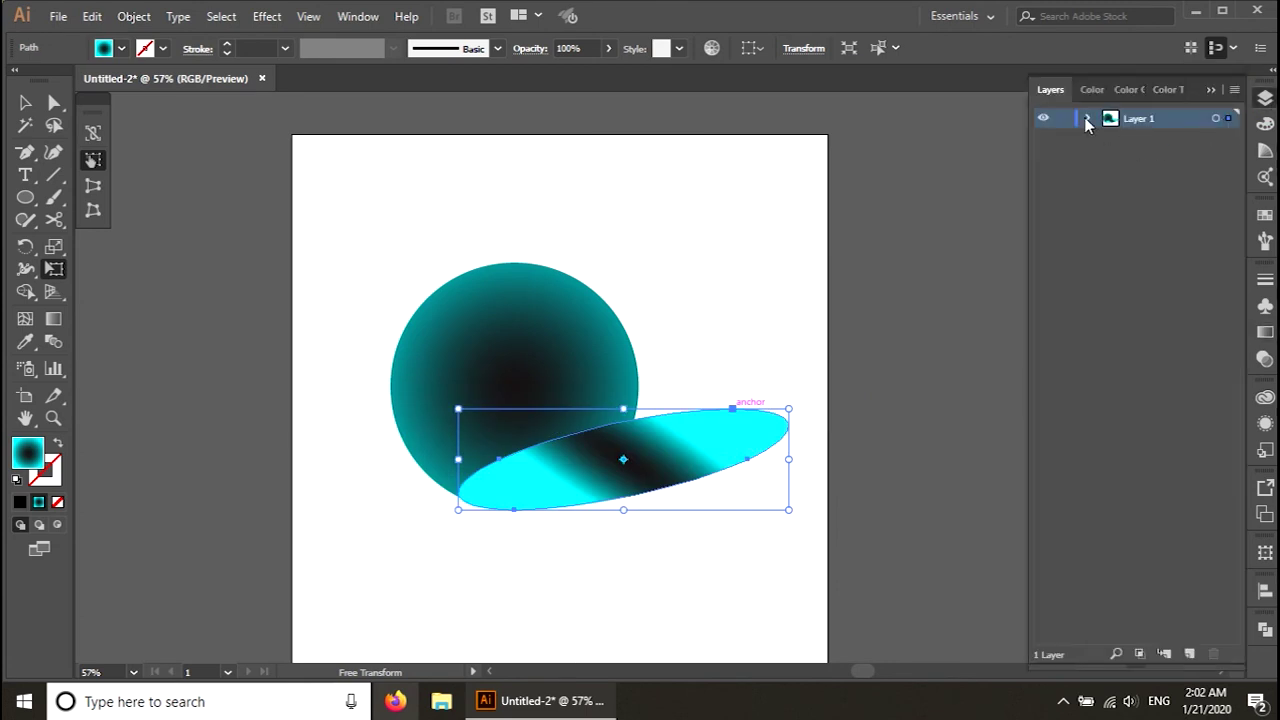
{"action": "left_click", "coordinate": [1087, 119]}
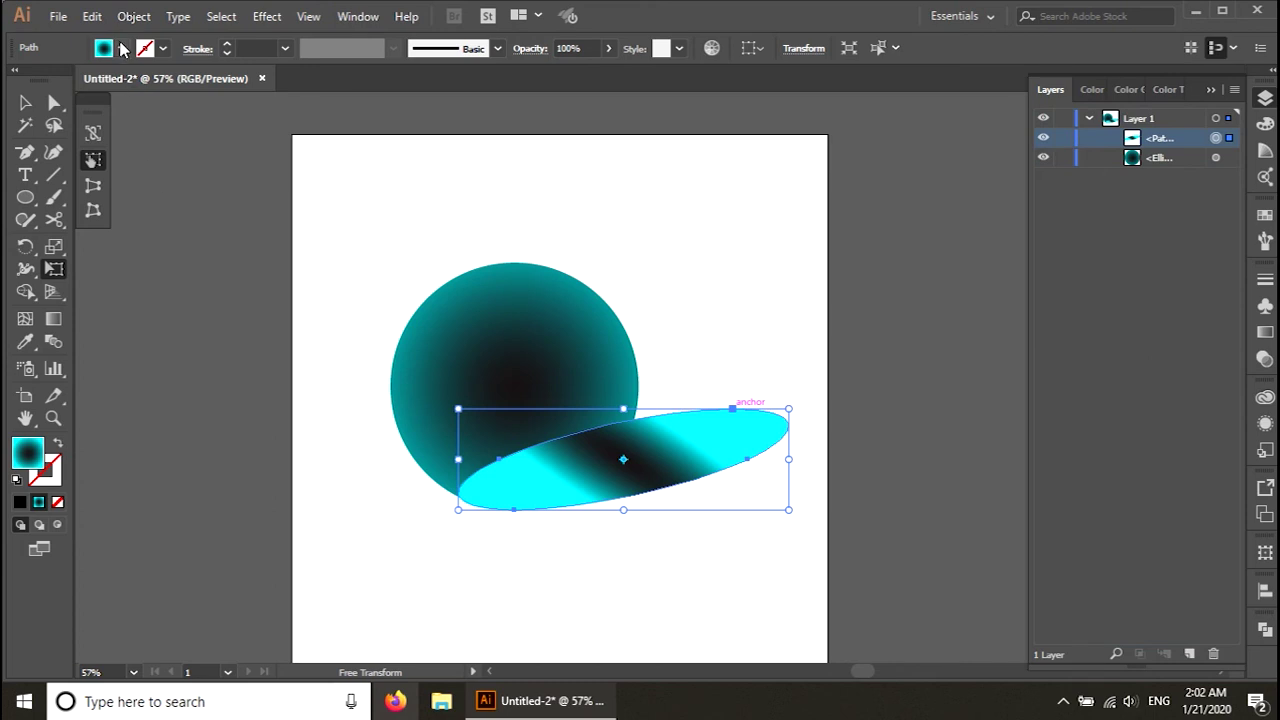
{"action": "left_click", "coordinate": [1262, 334]}
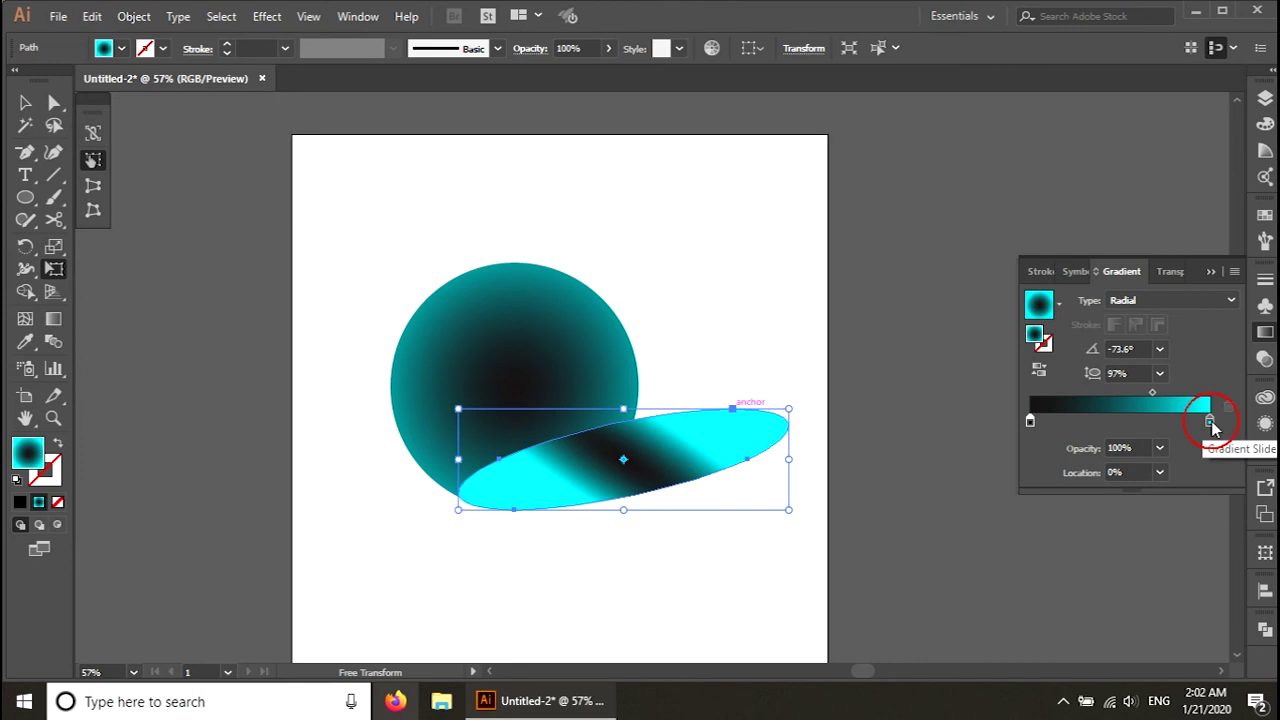
{"action": "left_click", "coordinate": [1204, 421]}
{"action": "left_click", "coordinate": [1228, 406]}
{"action": "double_click", "coordinate": [1210, 421]}
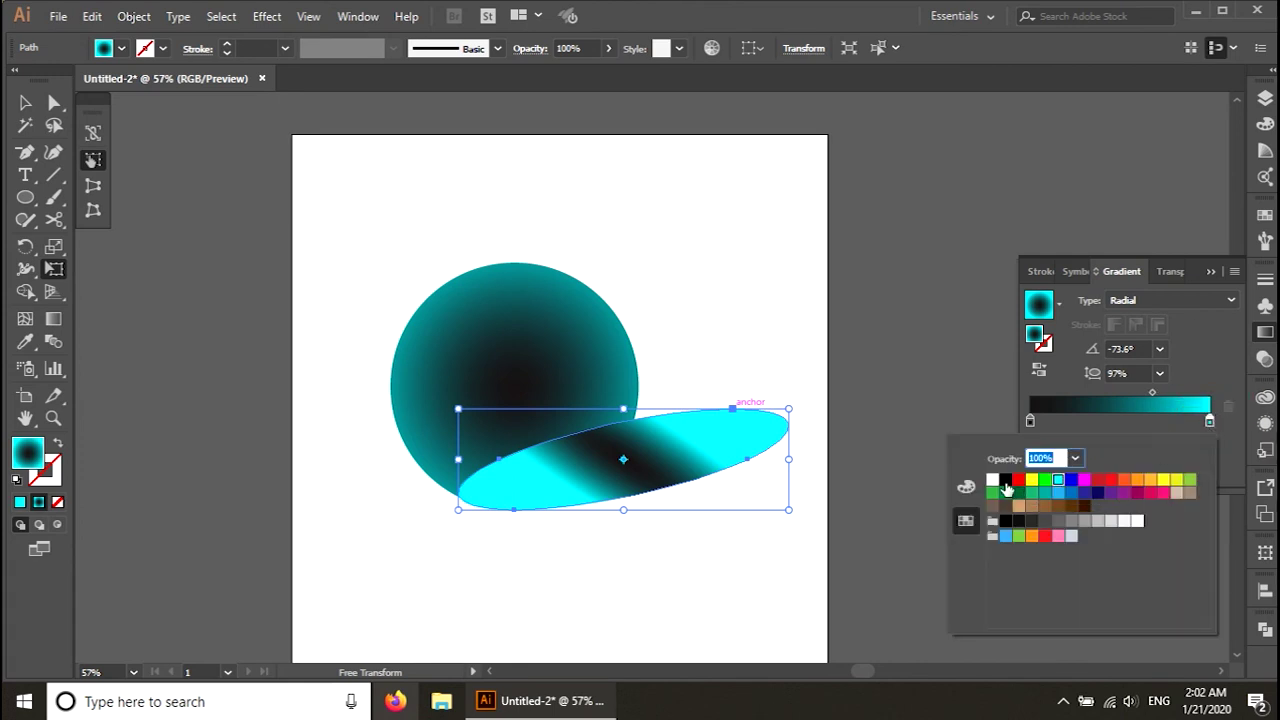
{"action": "left_click", "coordinate": [992, 482]}
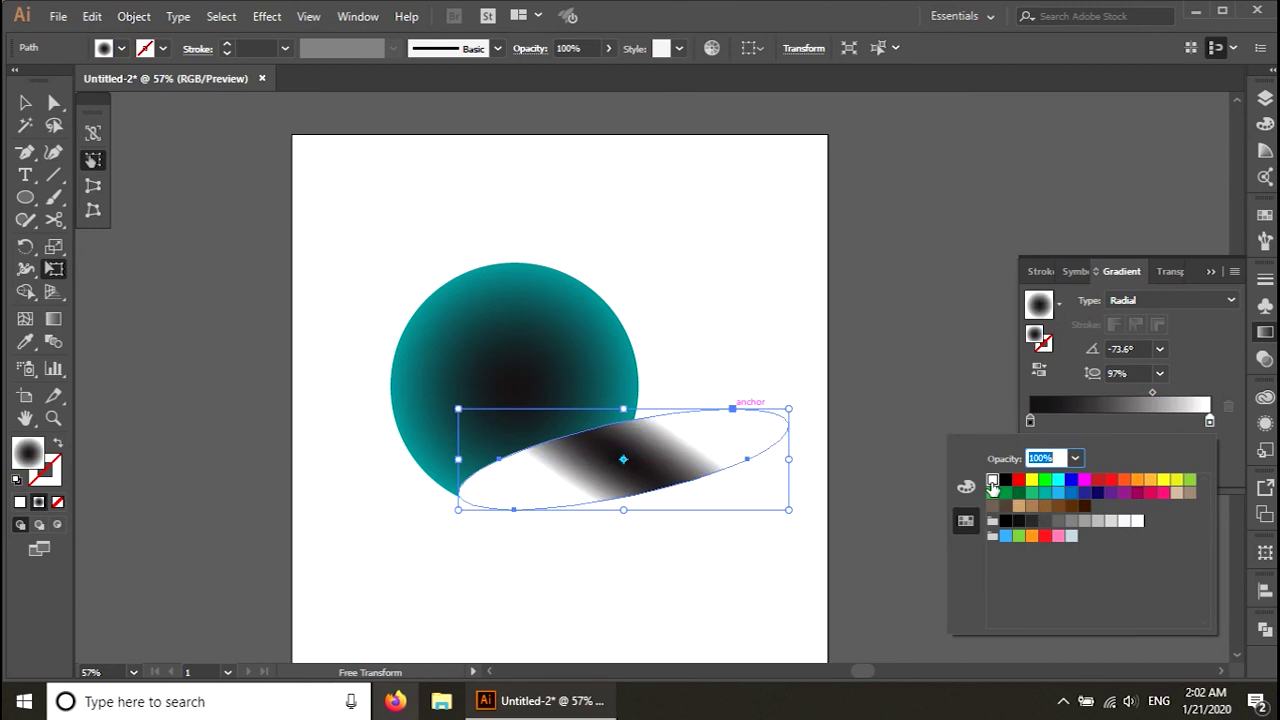
- Change the slanted ellipse's gradient type to Linear and set its angle to 17°
{"action": "left_click", "coordinate": [1152, 300]}
{"action": "left_click", "coordinate": [1153, 301]}
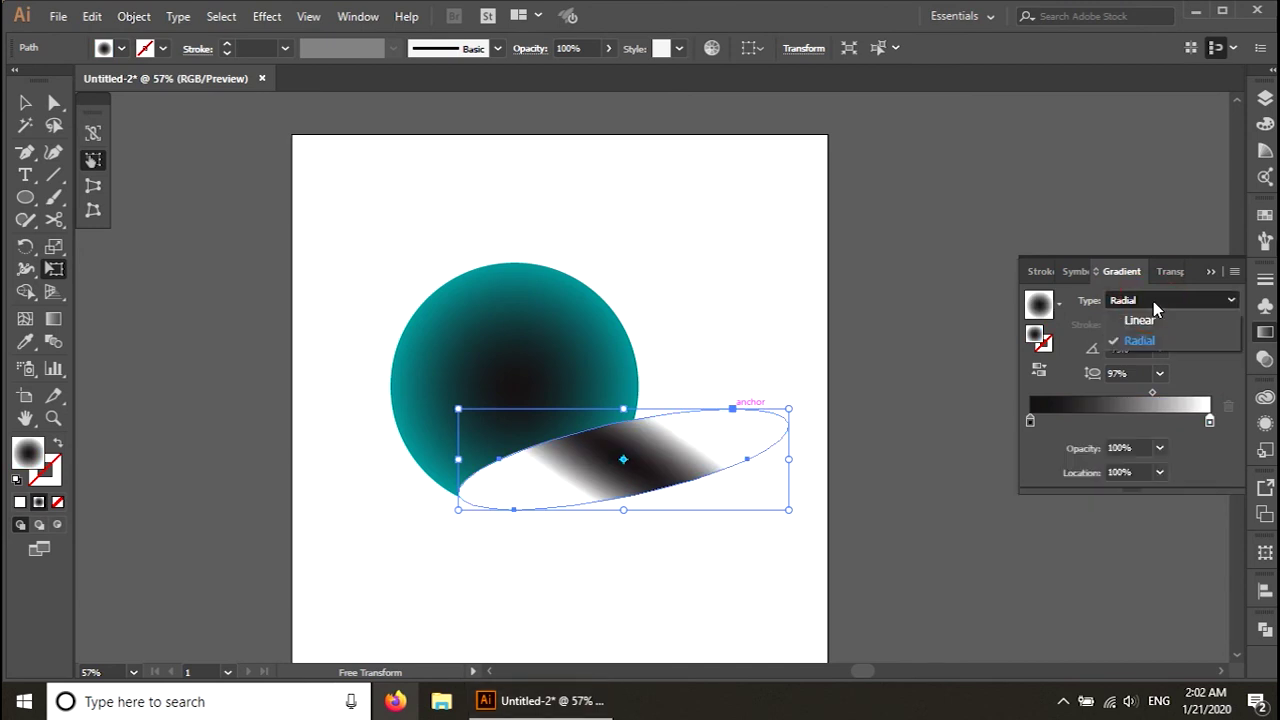
{"action": "left_click", "coordinate": [1150, 318]}
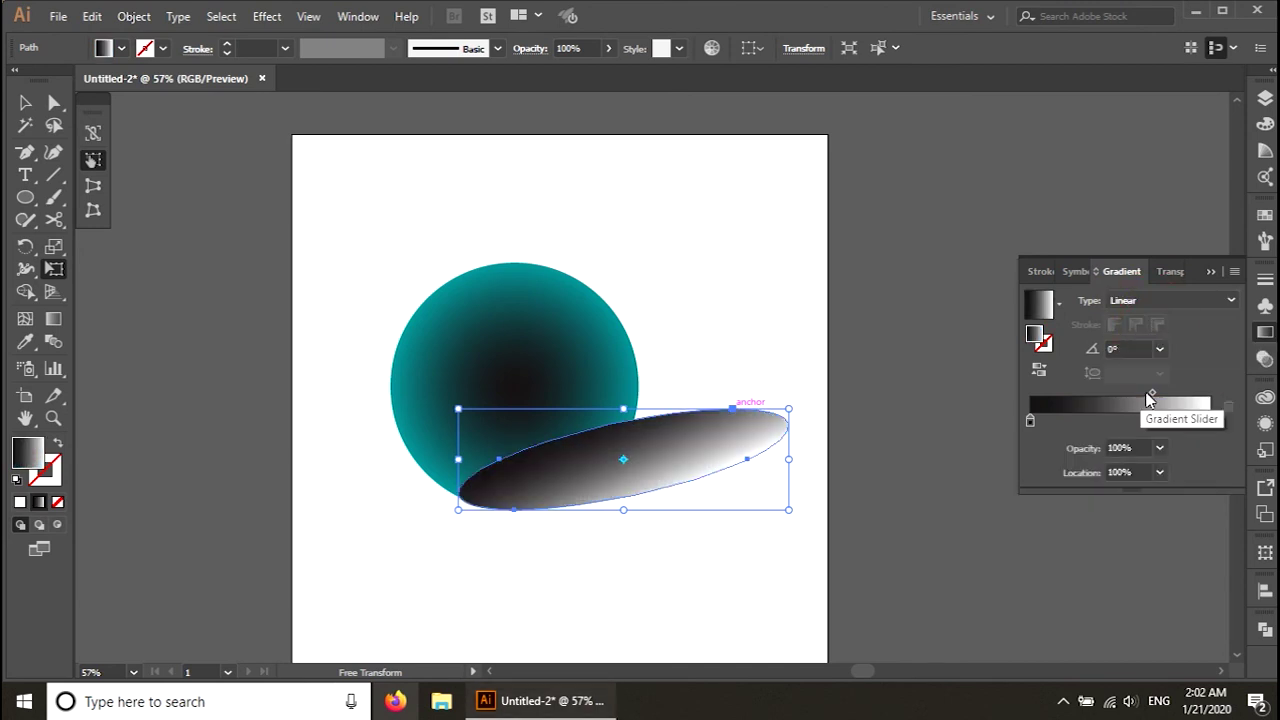
{"action": "left_click", "coordinate": [1134, 346]}
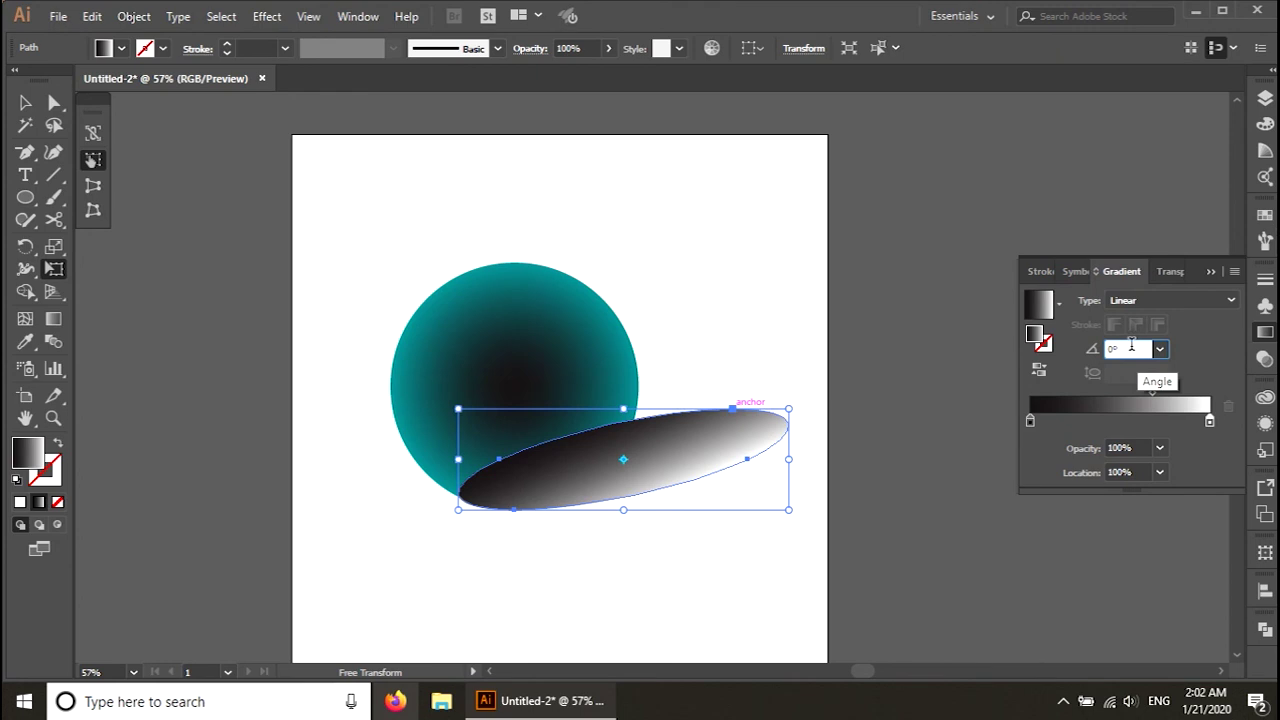
{"action": "scroll", "coordinate": [1131, 346], "scroll_direction": "up", "scroll_amount": 20}
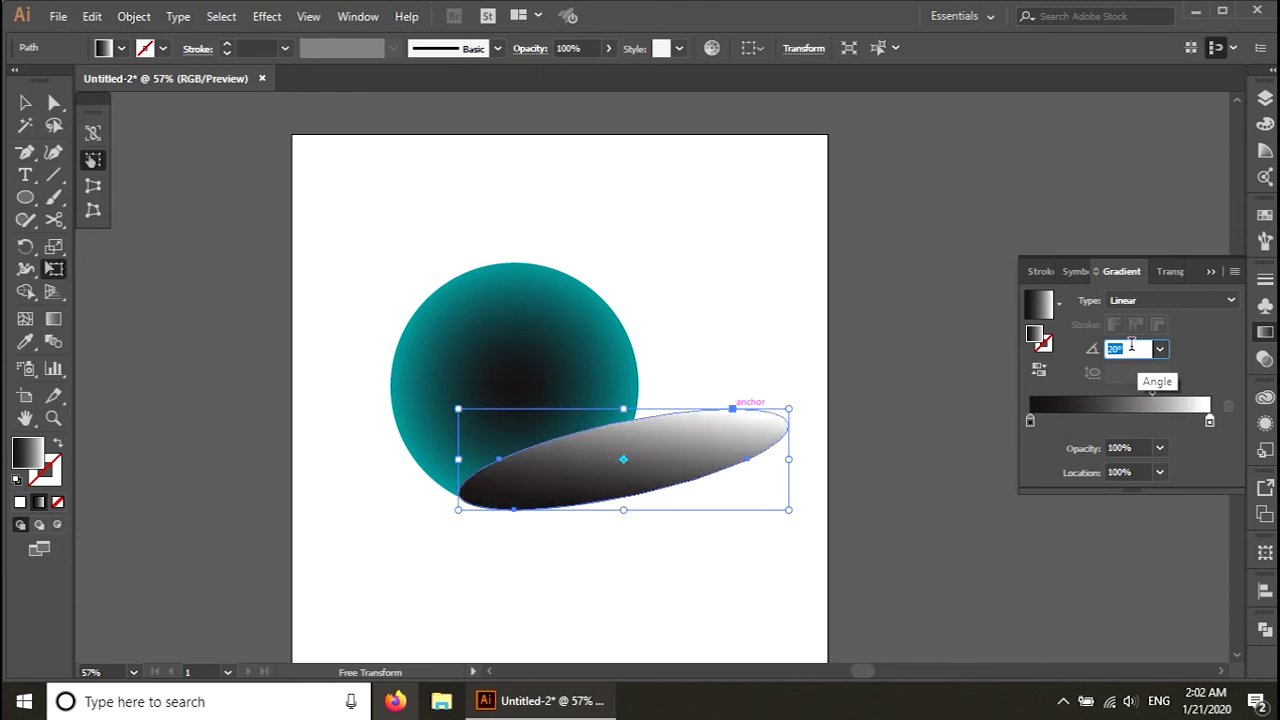
{"action": "scroll", "coordinate": [1131, 346], "scroll_direction": "down", "scroll_amount": 3}
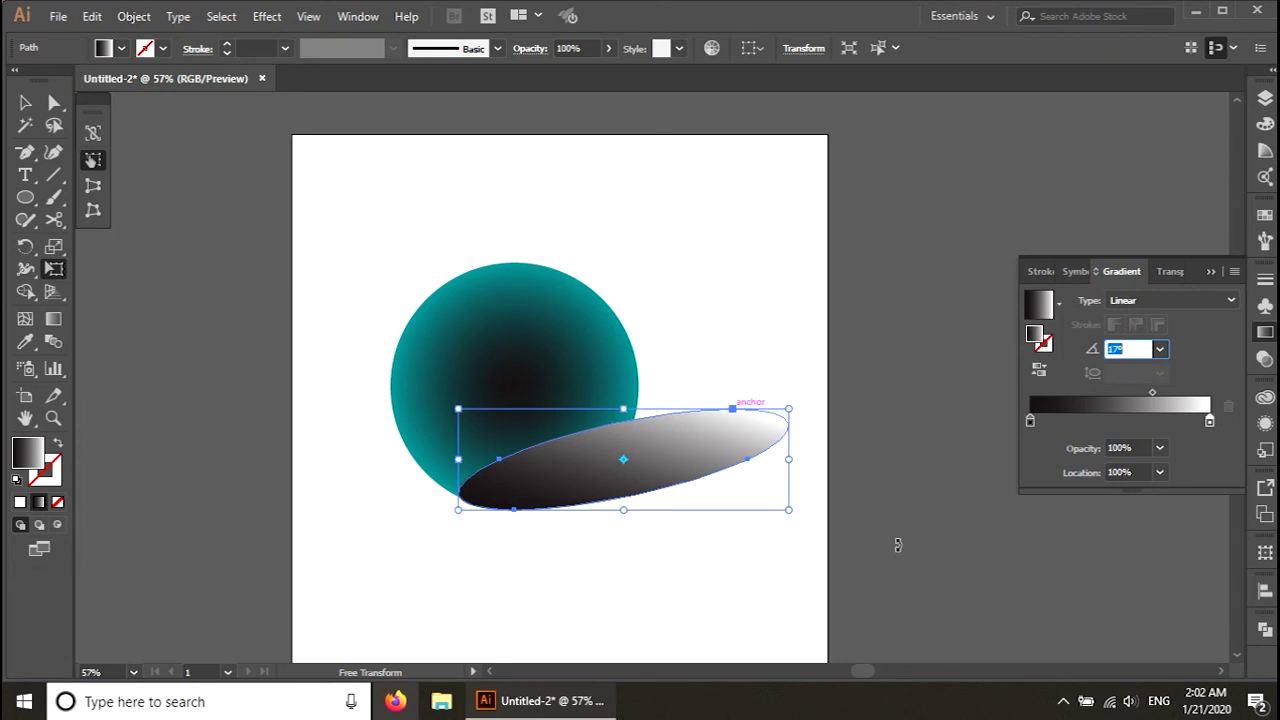
{"action": "left_click", "coordinate": [862, 555]}
- Move the circle above the slanted shadow ellipse in the stacking order of Layer 1
{"action": "left_click", "coordinate": [1265, 98]}
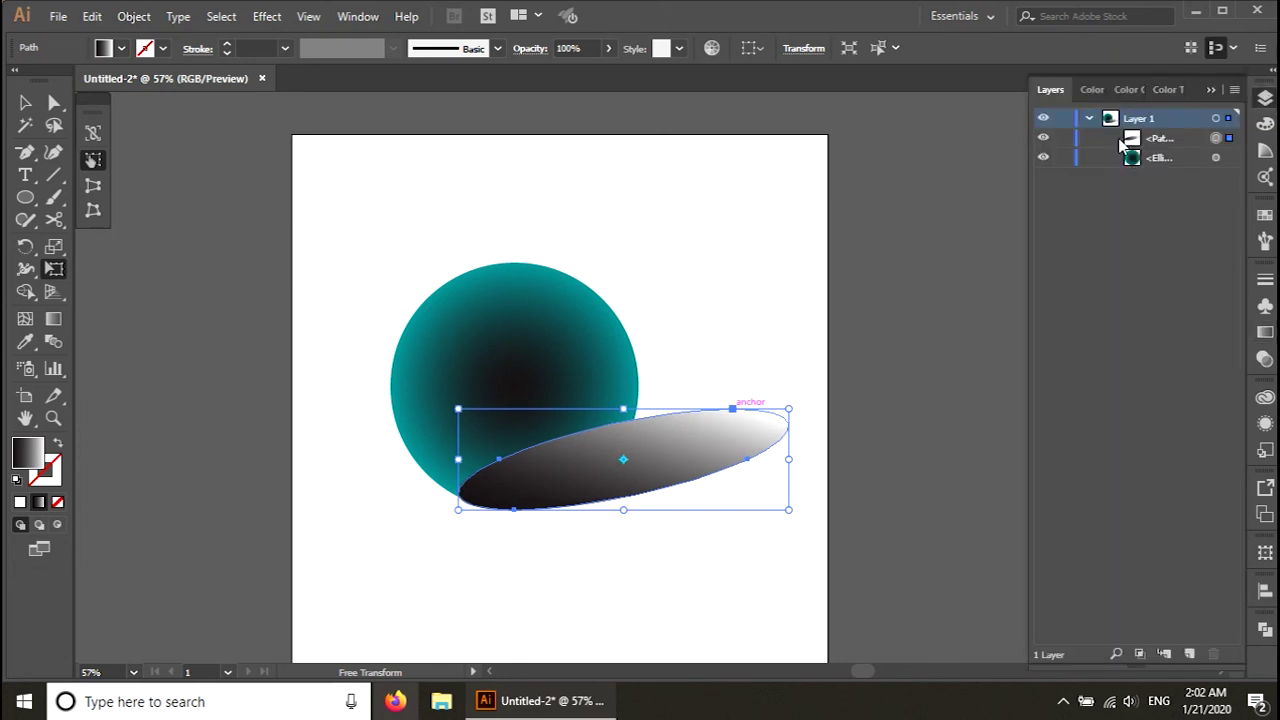
{"action": "left_click_drag", "start_coordinate": [1140, 162], "coordinate": [1140, 132]}
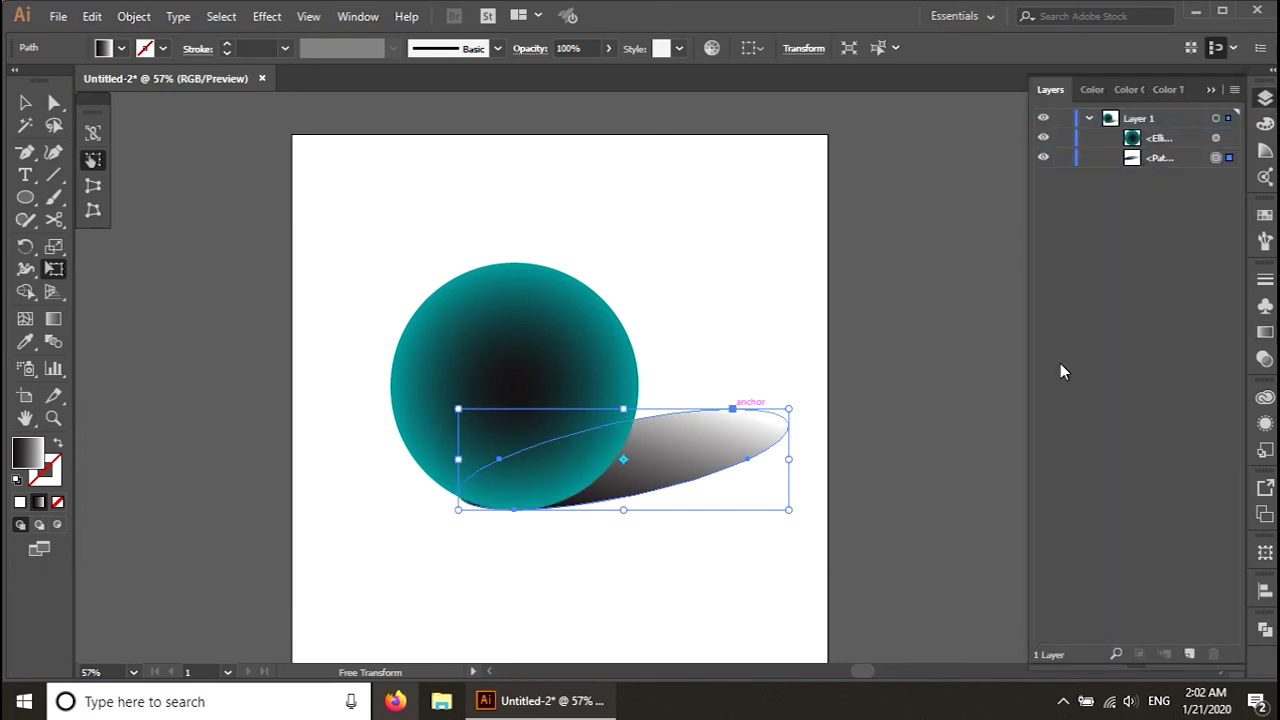
- Flatten the shadow ellipse slightly and reposition it so its dark end sits just under the circle's lower edge
{"action": "key", "text": "a"}
{"action": "left_click", "coordinate": [672, 460]}
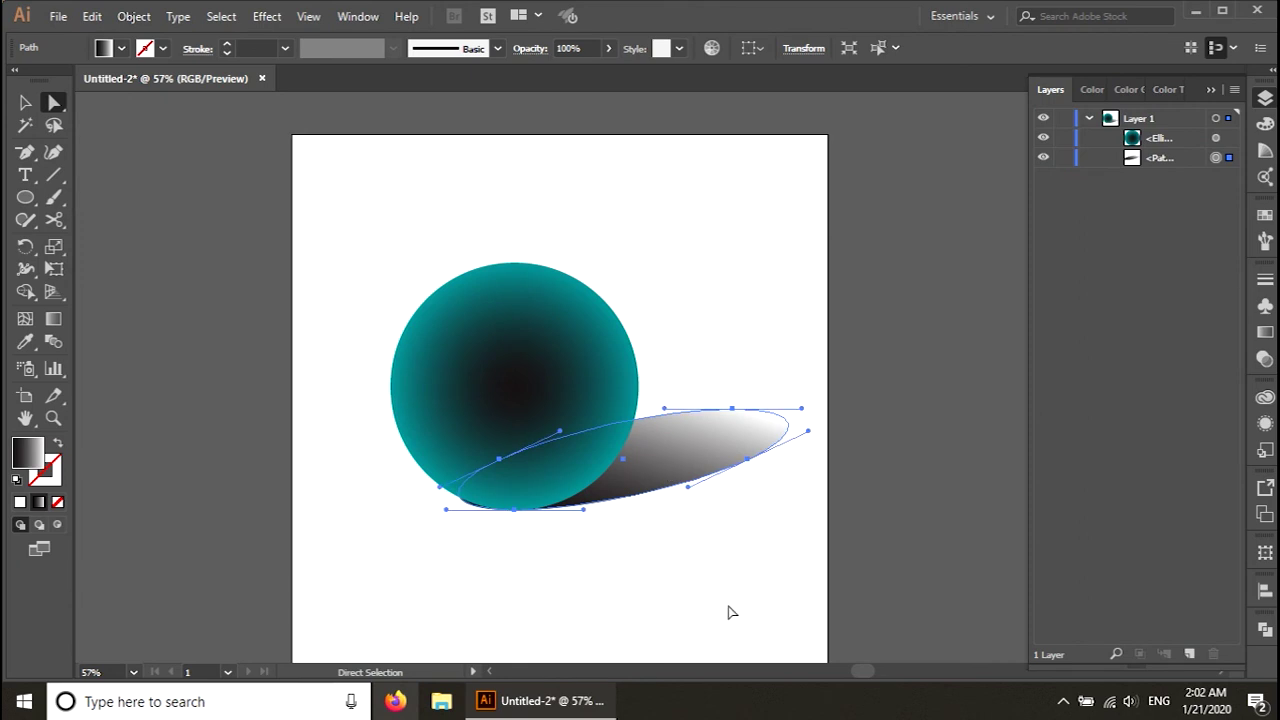
{"action": "key", "text": "v"}
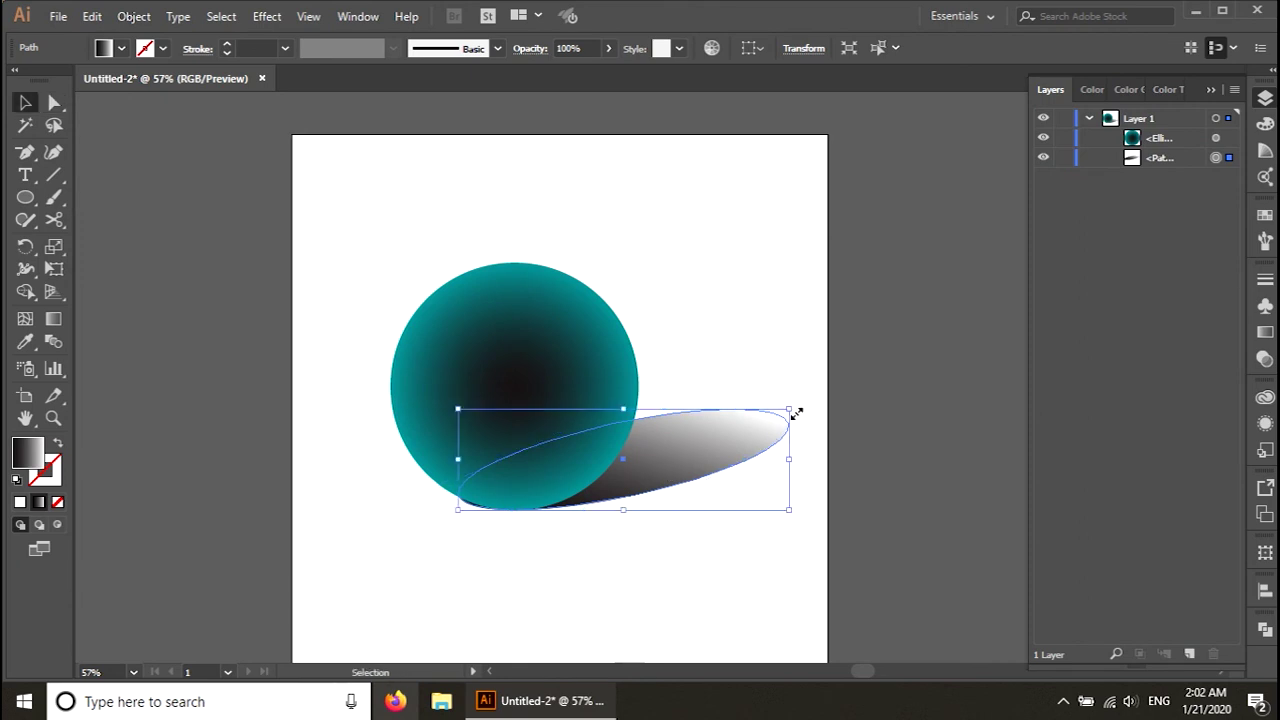
{"action": "left_click_drag", "start_coordinate": [788, 409], "coordinate": [784, 437]}
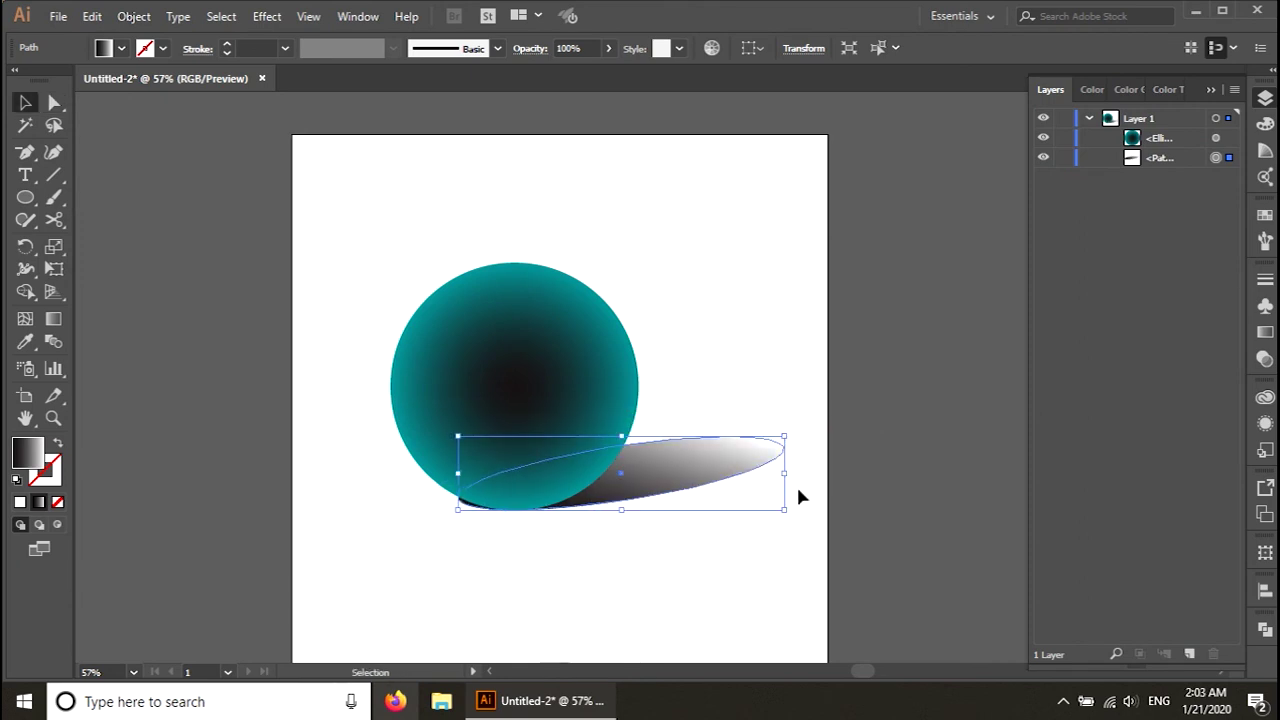
{"action": "left_click_drag", "start_coordinate": [679, 467], "coordinate": [695, 471]}
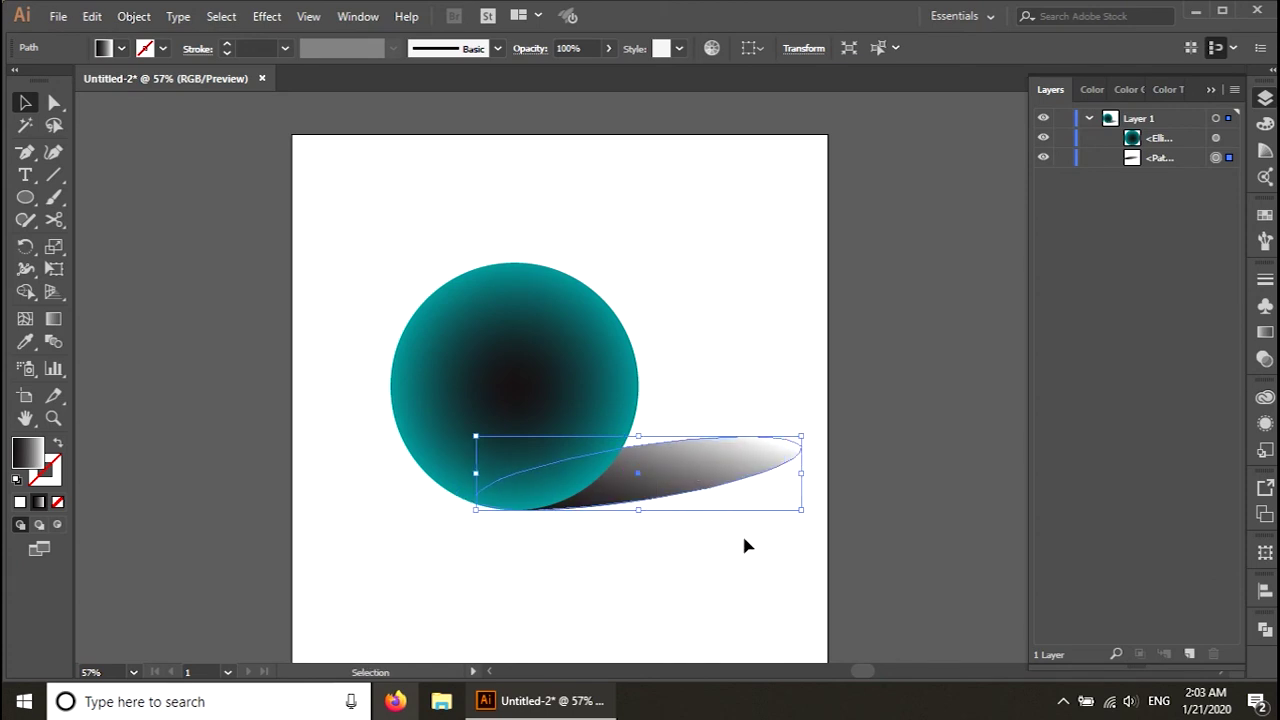
{"action": "key", "text": "shift+Left"}
{"action": "key", "text": "shift+Left"}
{"action": "key", "text": "shift+Down"}
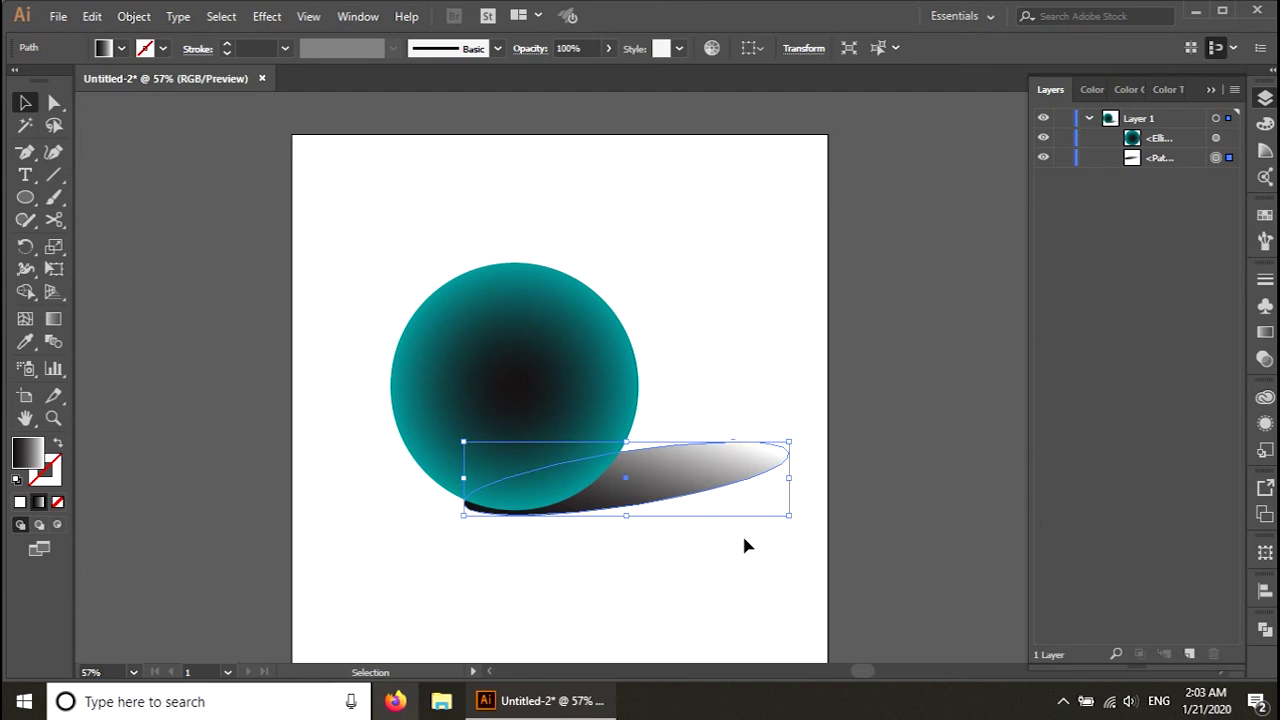
{"action": "left_click", "coordinate": [758, 579]}
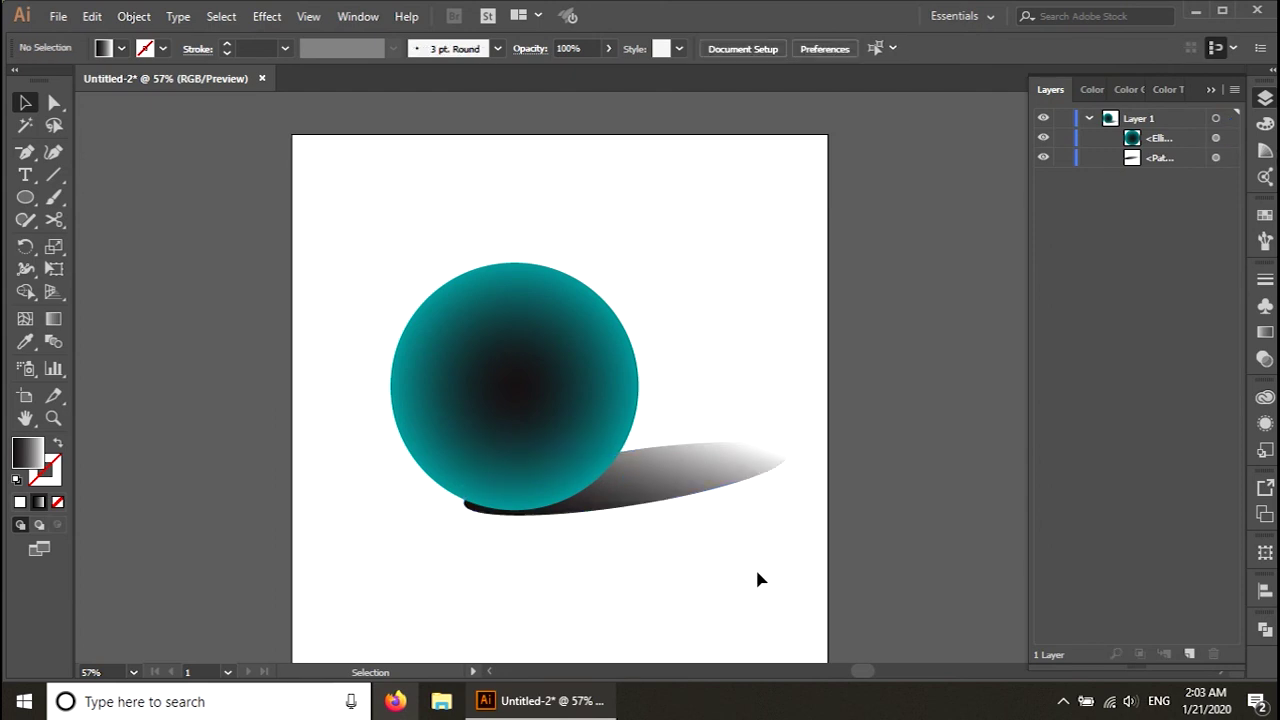
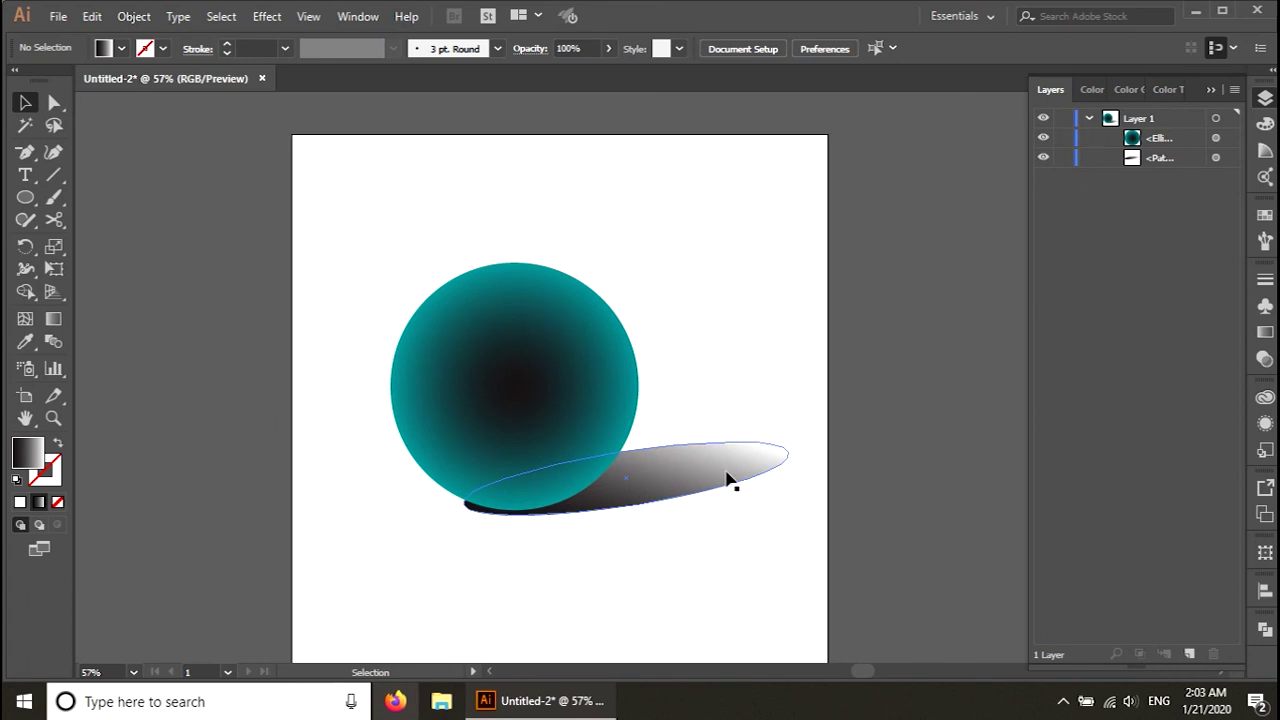
- Draw a rectangle slightly larger than the artboard with the Rectangle tool and send it behind the circle and shadow
{"action": "scroll", "coordinate": [742, 563], "scroll_direction": "down", "scroll_amount": 1}
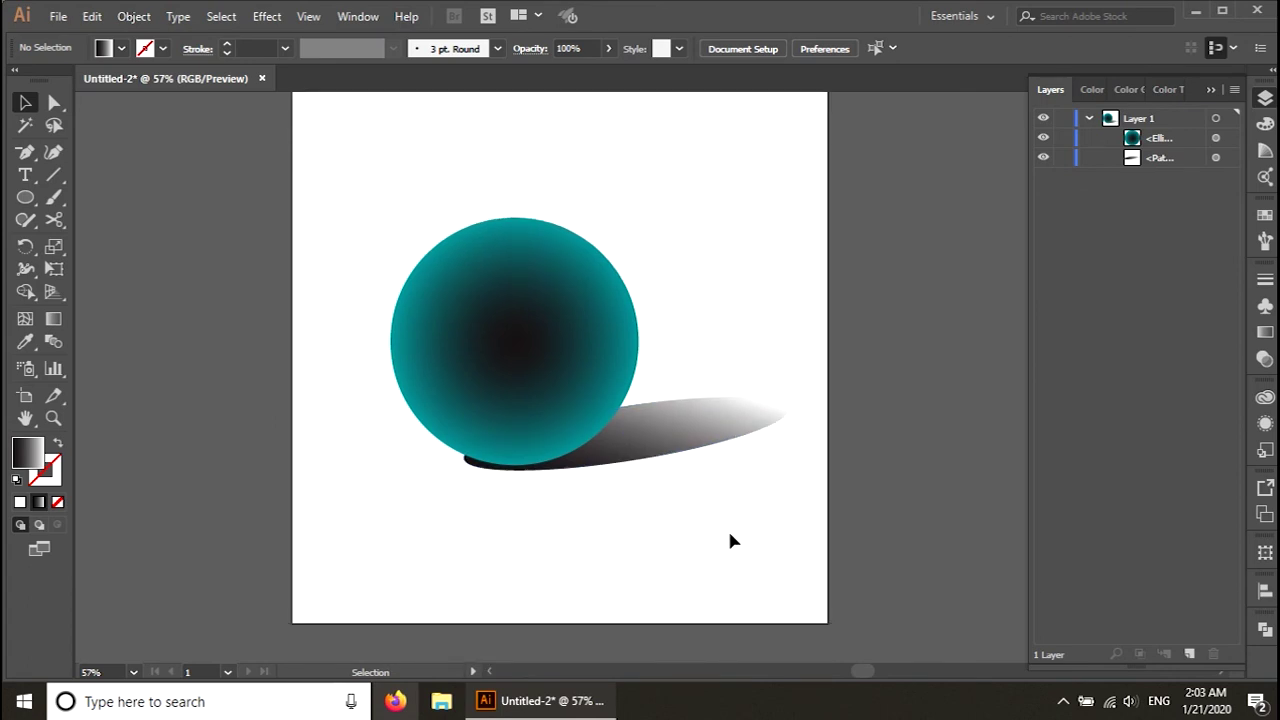
{"action": "left_click_drag", "start_coordinate": [30, 197], "coordinate": [100, 192]}
{"action": "scroll", "coordinate": [285, 135], "scroll_direction": "up", "scroll_amount": 1}
{"action": "left_click_drag", "start_coordinate": [287, 141], "coordinate": [837, 504]}
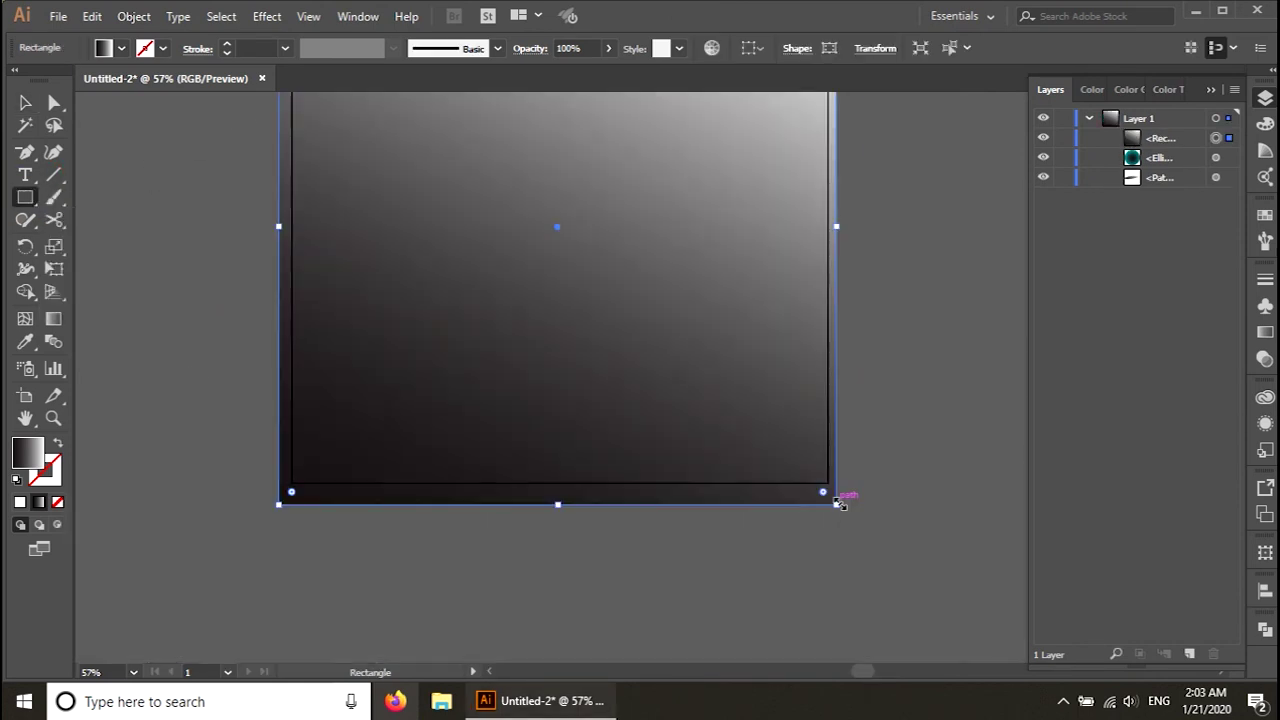
{"action": "key", "text": "ctrl+shift+bracketleft"}
{"action": "scroll", "coordinate": [841, 426], "scroll_direction": "up", "scroll_amount": 3}
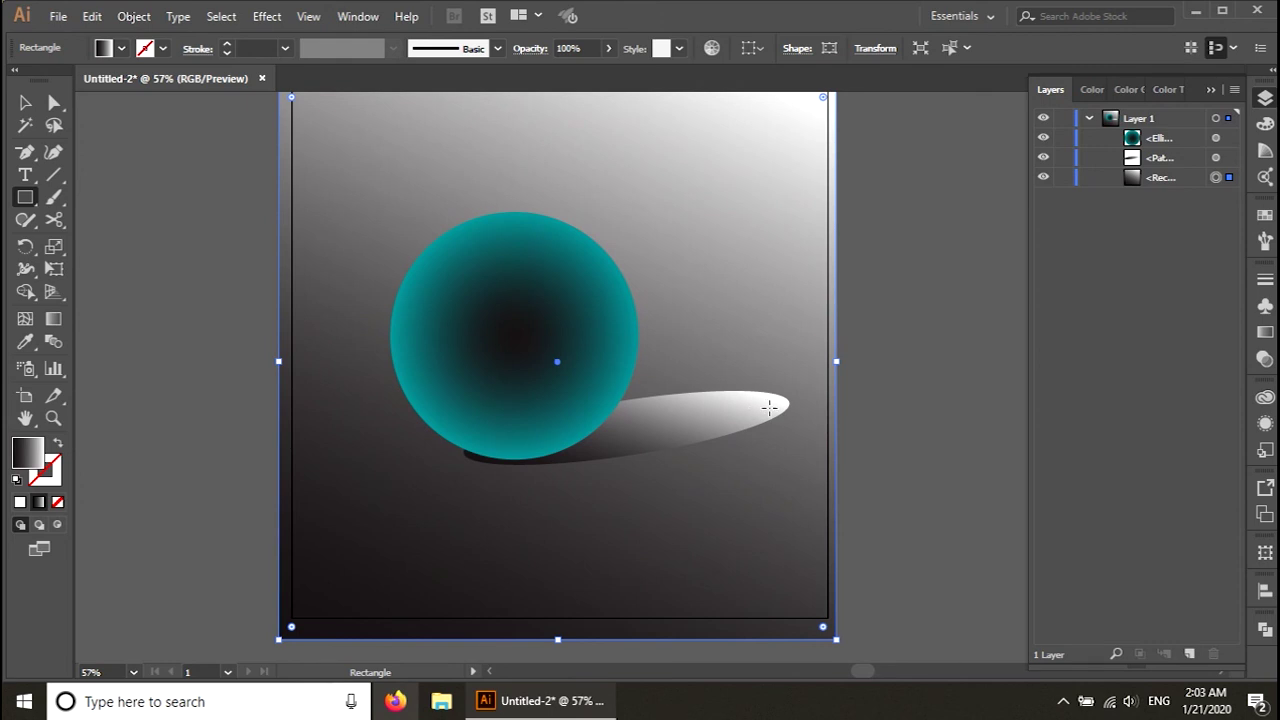
- Set the opacity of the white gradient stop in the shadow ellipse to 0%
{"action": "left_click", "coordinate": [25, 102]}
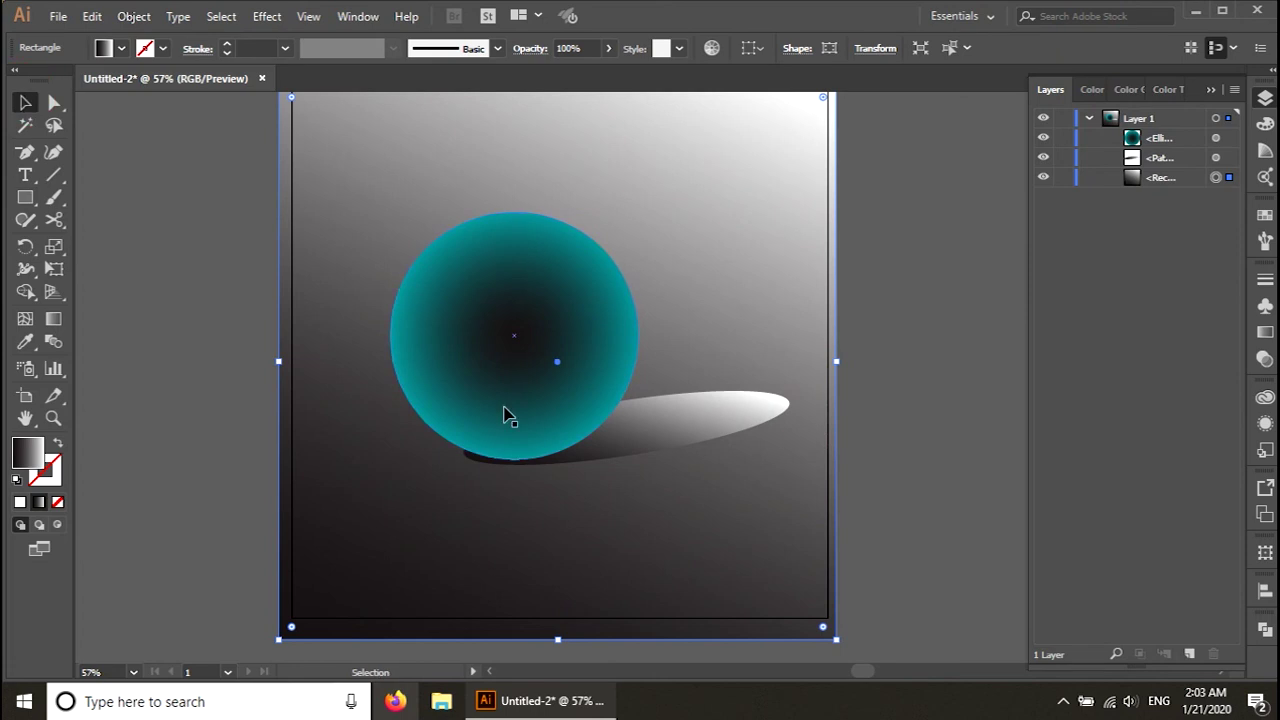
{"action": "left_click", "coordinate": [640, 440]}
{"action": "left_click", "coordinate": [1266, 333]}
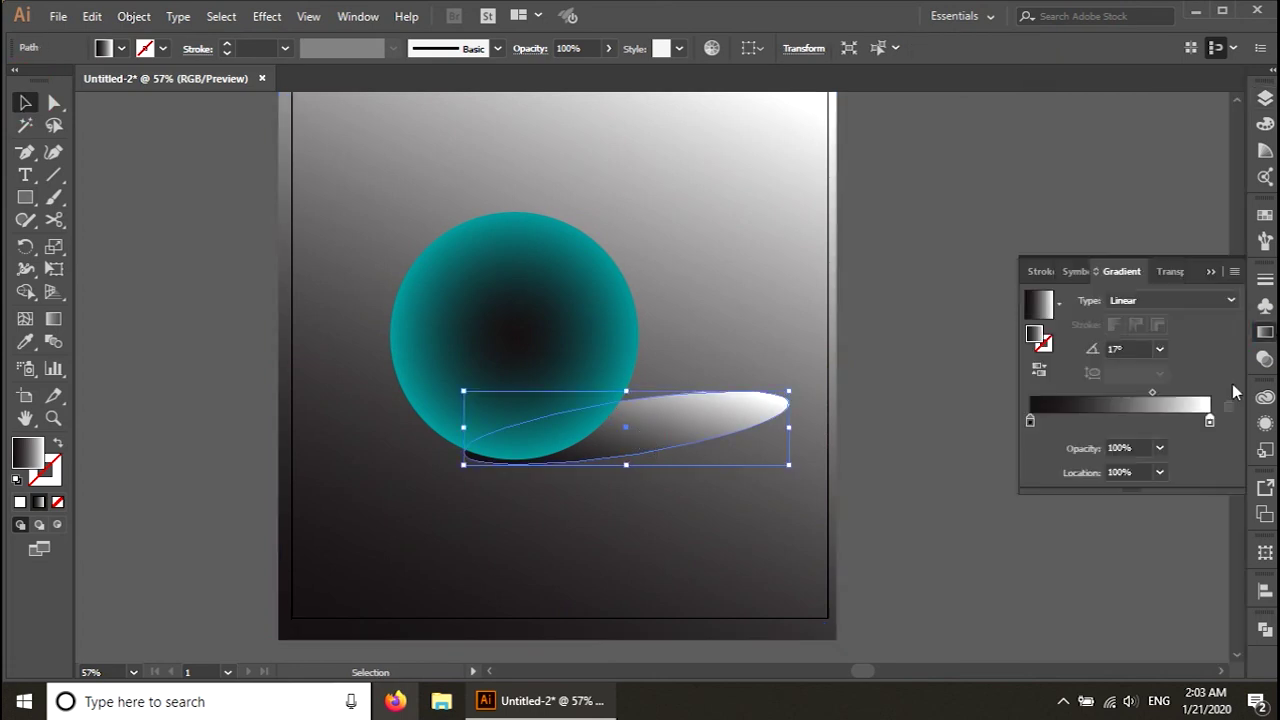
{"action": "left_click", "coordinate": [1210, 421]}
{"action": "left_click", "coordinate": [1162, 448]}
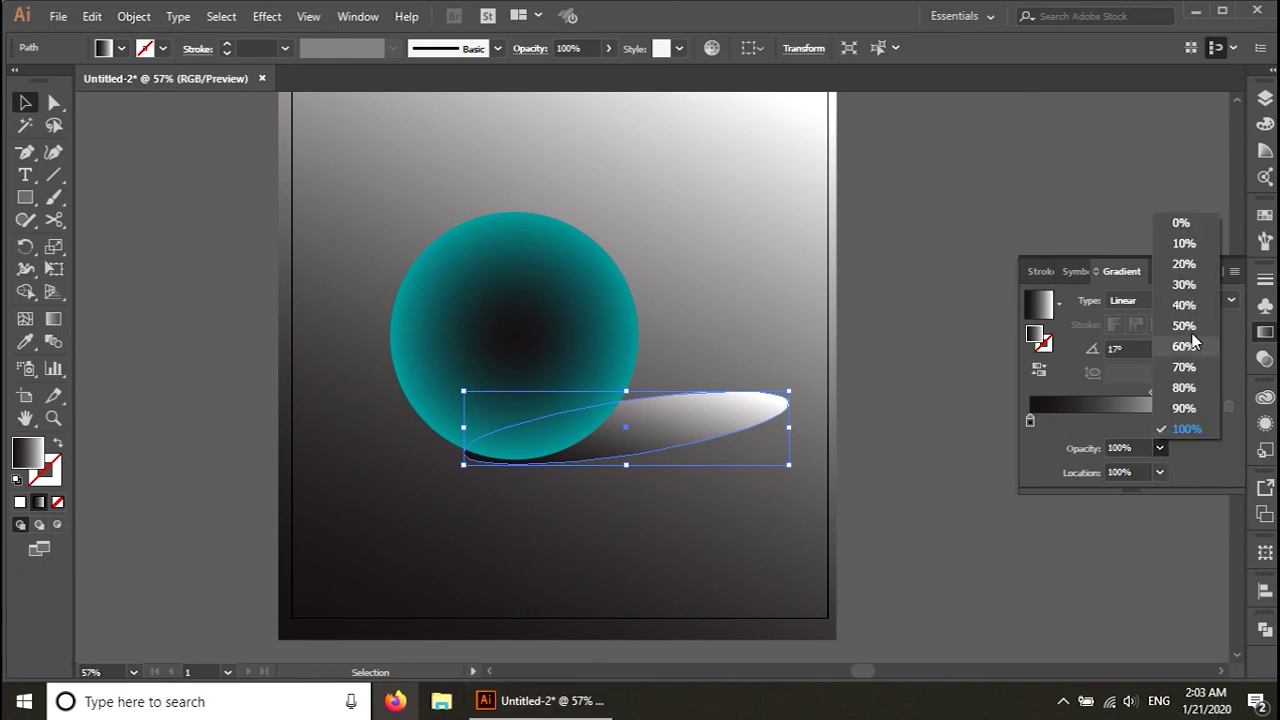
{"action": "left_click", "coordinate": [1189, 226]}
{"action": "left_click", "coordinate": [903, 566]}
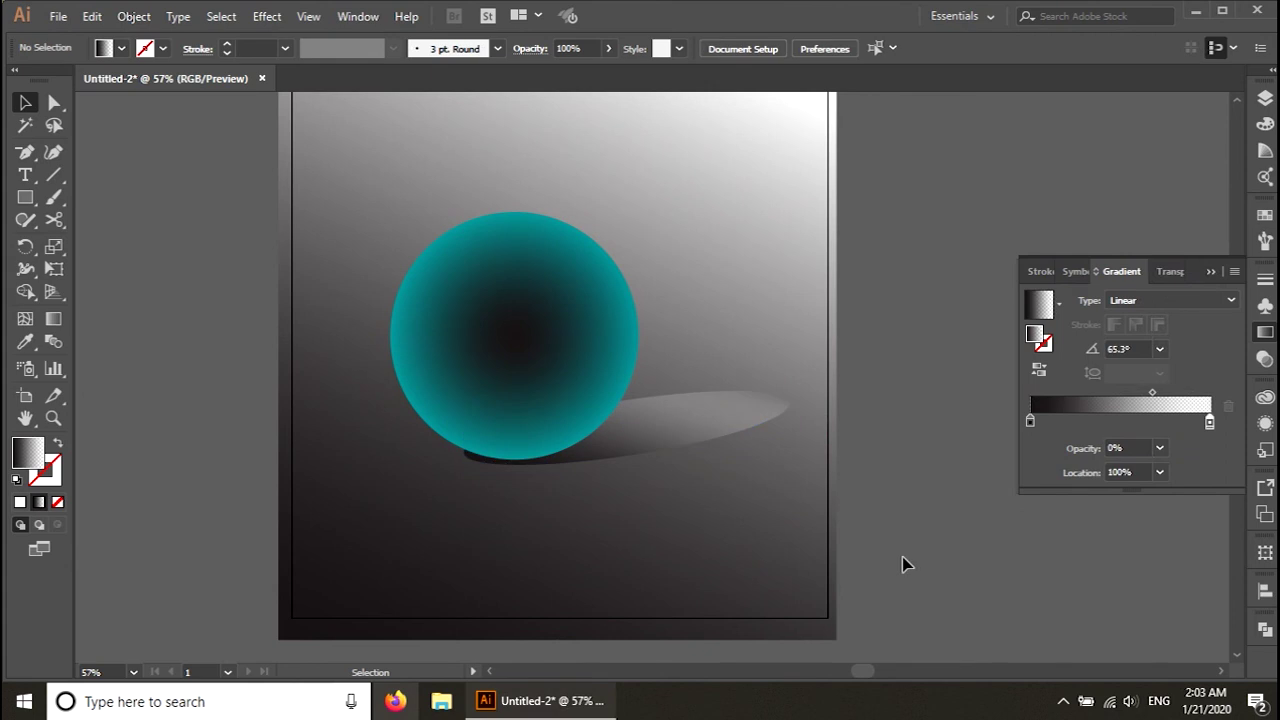
- Move the shadow gradient's midpoint to about 50% and change its transparent white stop to black
{"action": "left_click", "coordinate": [717, 426]}
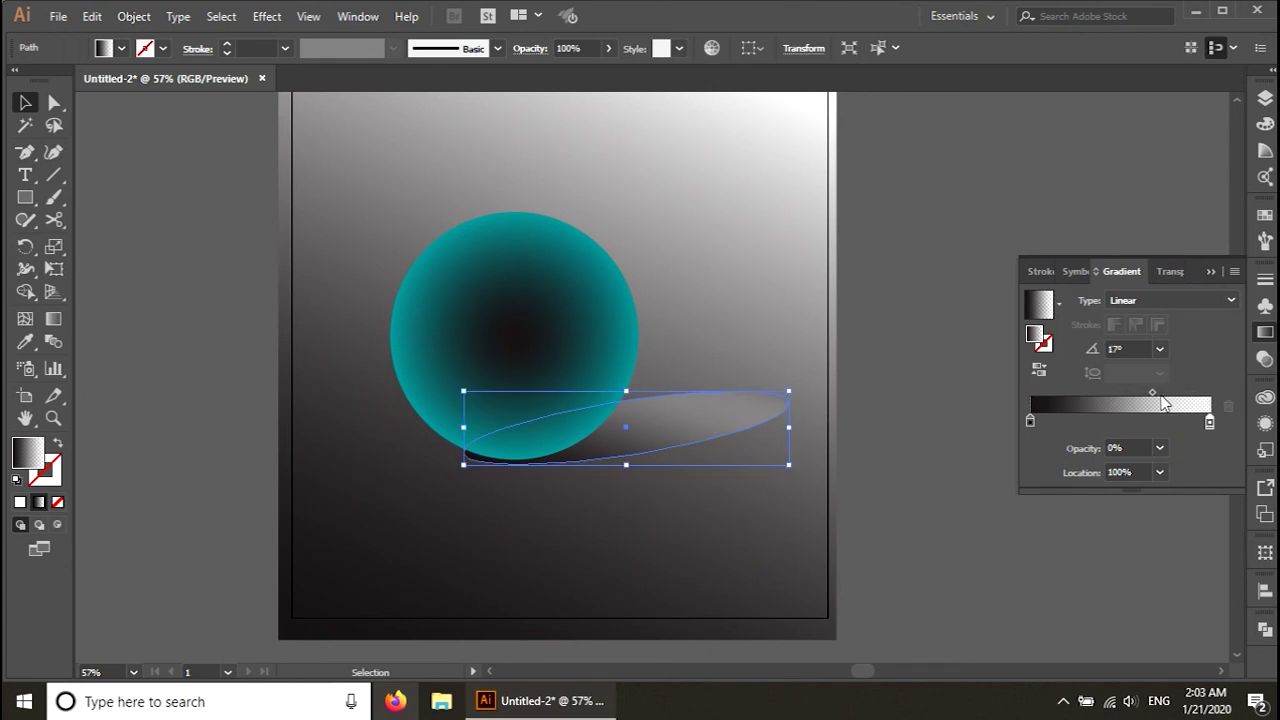
{"action": "left_click_drag", "start_coordinate": [1153, 393], "coordinate": [1127, 394]}
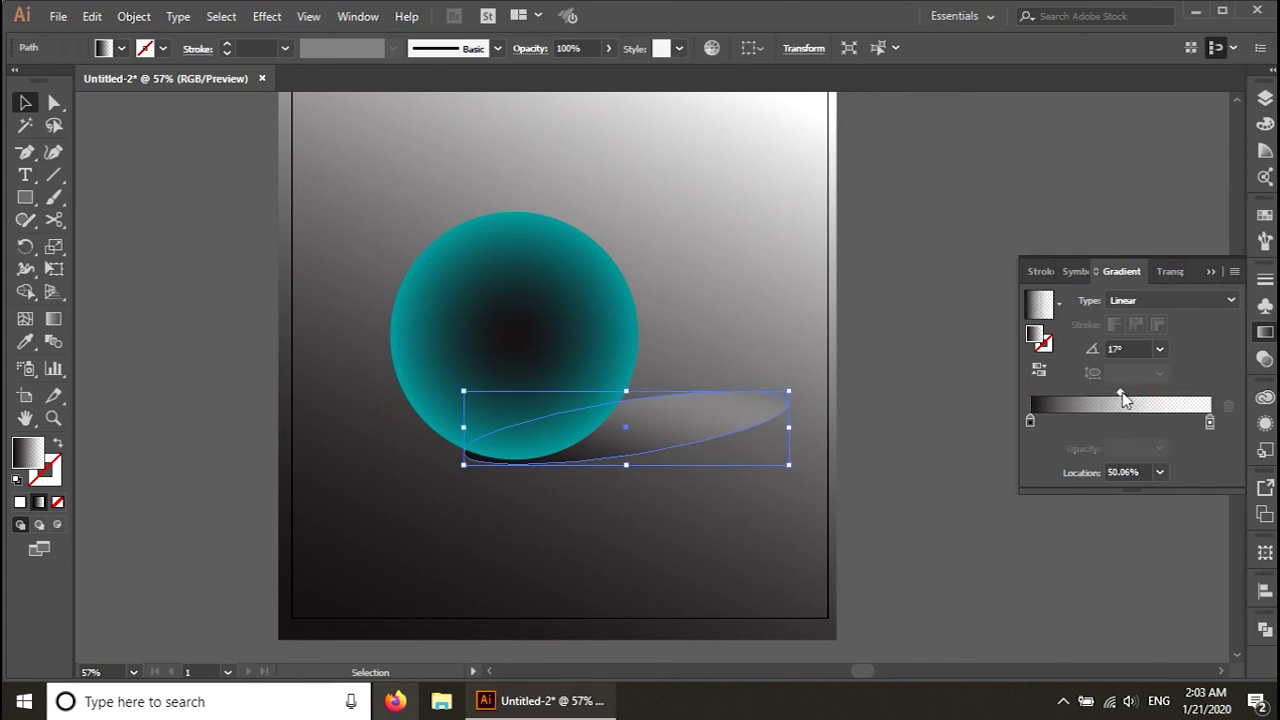
{"action": "double_click", "coordinate": [1209, 421]}
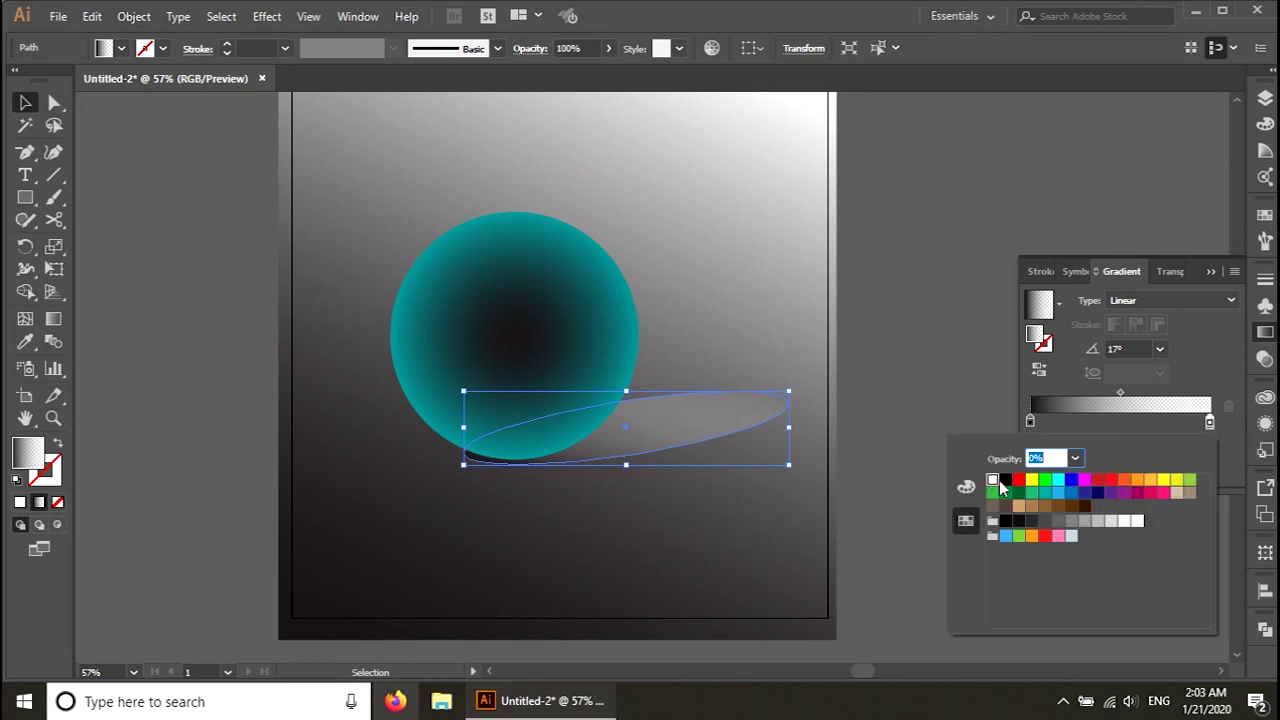
{"action": "left_click", "coordinate": [1005, 480]}
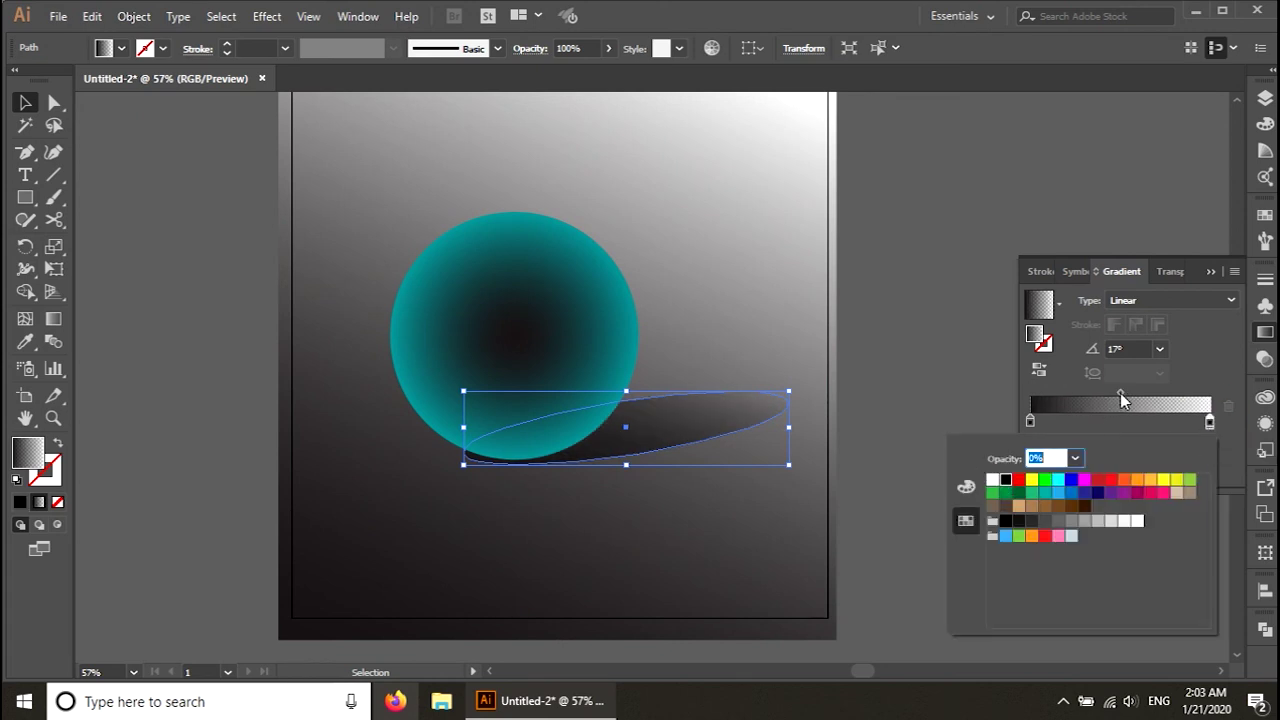
{"action": "key", "text": "Return"}
- Shift the shadow gradient's midpoint to about 40% and deselect the shadow
{"action": "left_click_drag", "start_coordinate": [1116, 392], "coordinate": [1099, 392]}
{"action": "left_click", "coordinate": [872, 431]}
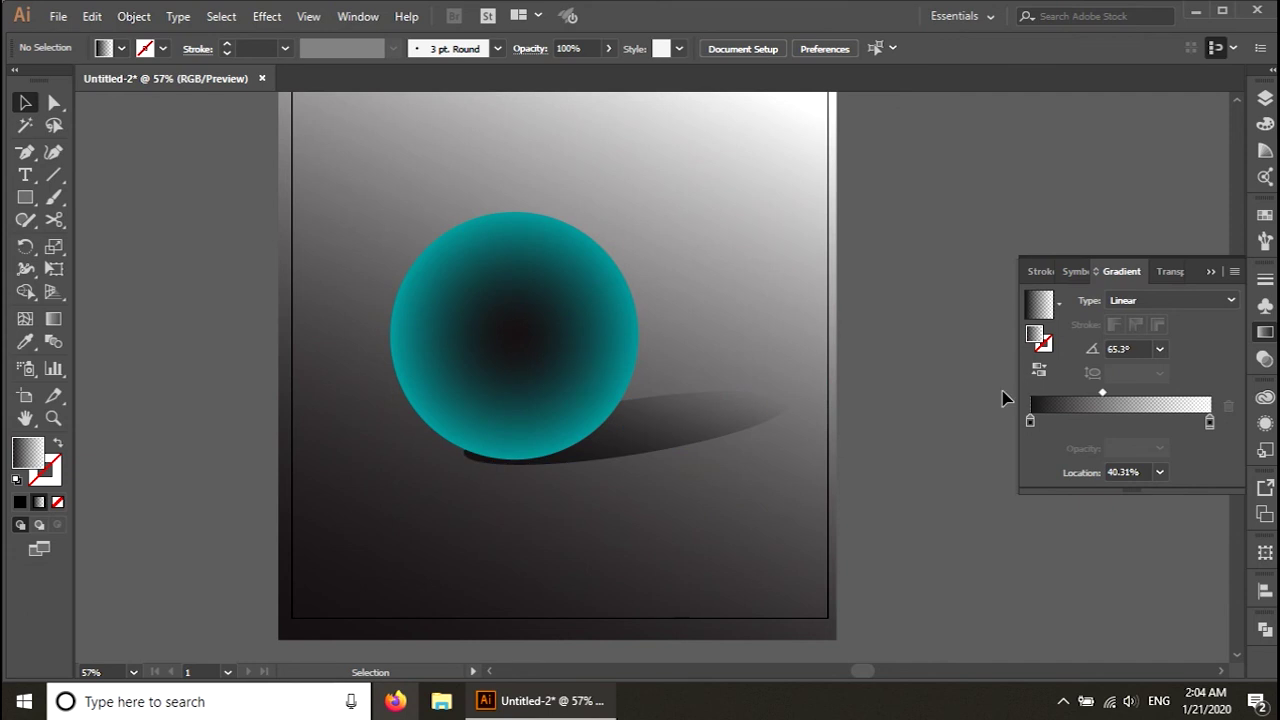
{"action": "scroll", "coordinate": [957, 514], "scroll_direction": "up", "scroll_amount": 3}
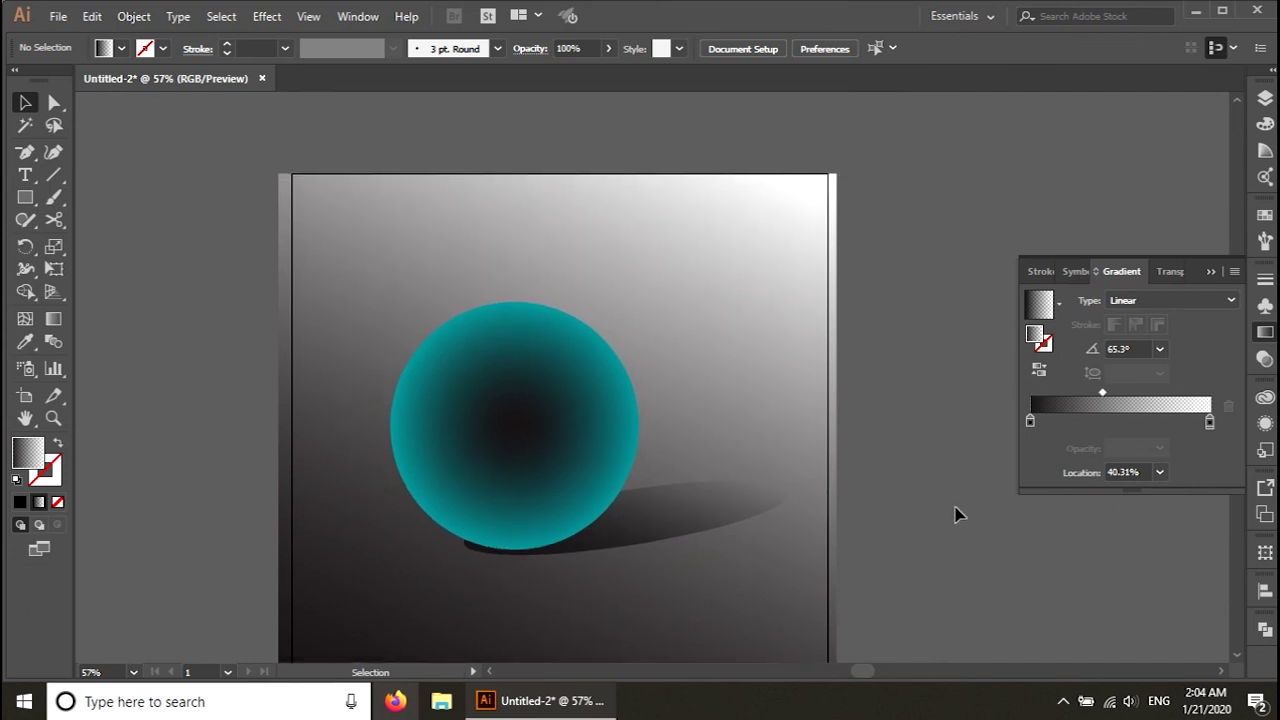
- Set the shadow ellipse's overall opacity to 80% and deselect it
{"action": "scroll", "coordinate": [957, 514], "scroll_direction": "down", "scroll_amount": 2}
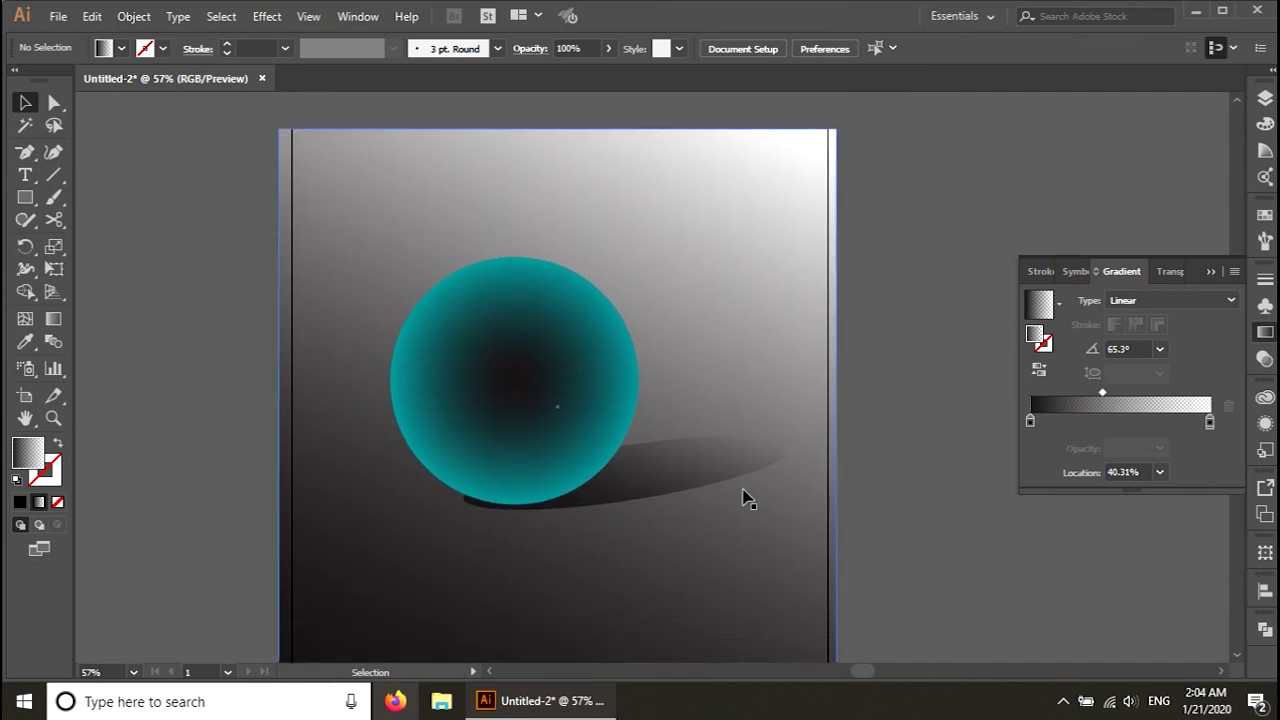
{"action": "left_click", "coordinate": [695, 470]}
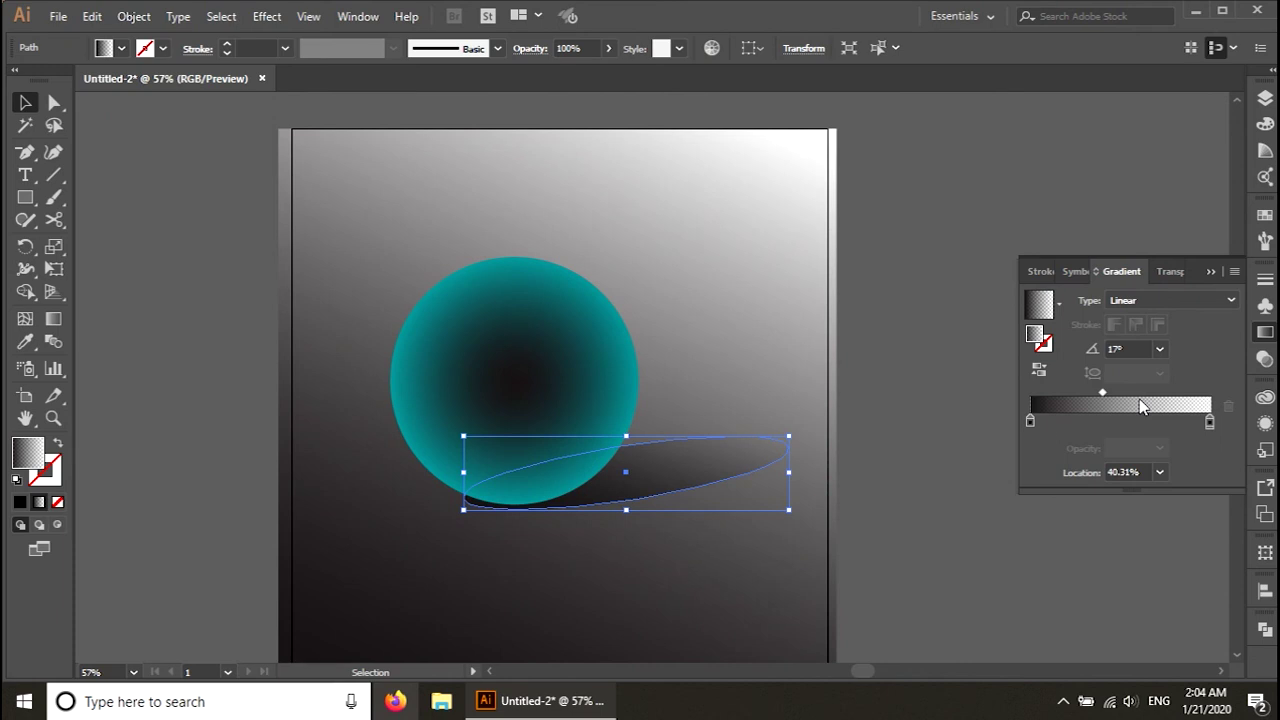
{"action": "left_click", "coordinate": [893, 415]}
{"action": "left_click", "coordinate": [660, 477]}
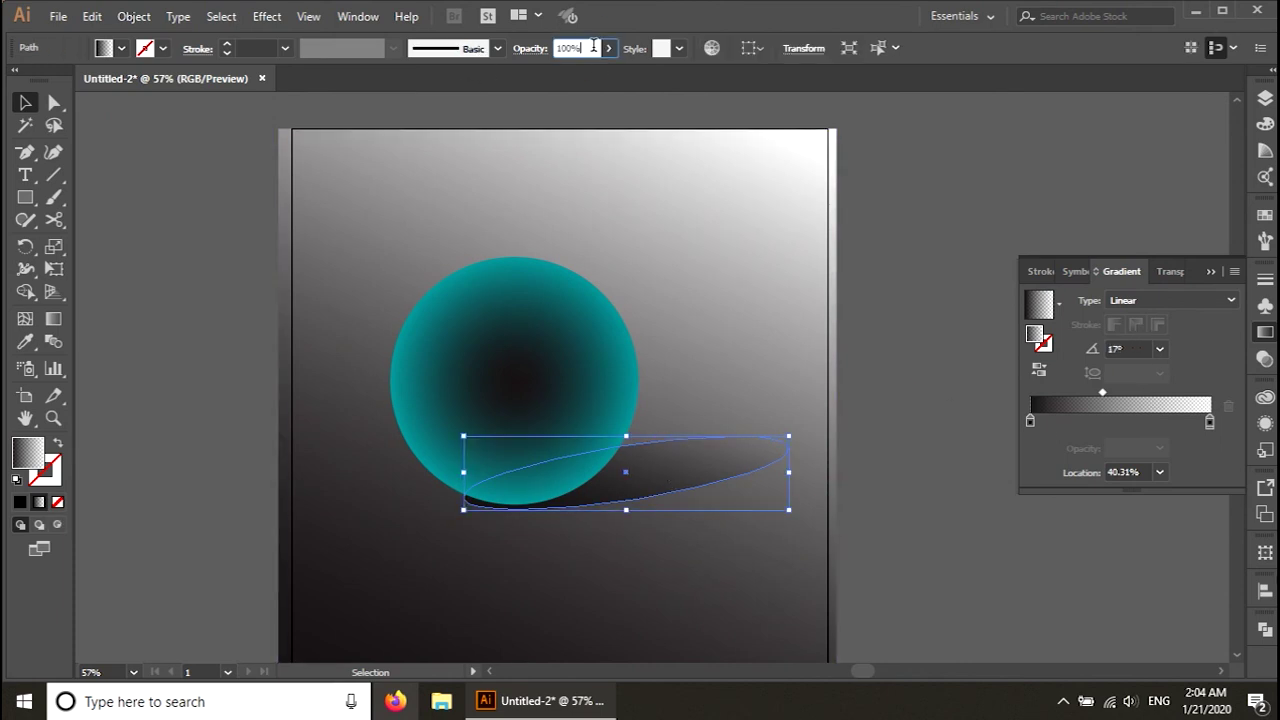
{"action": "left_click", "coordinate": [925, 300]}
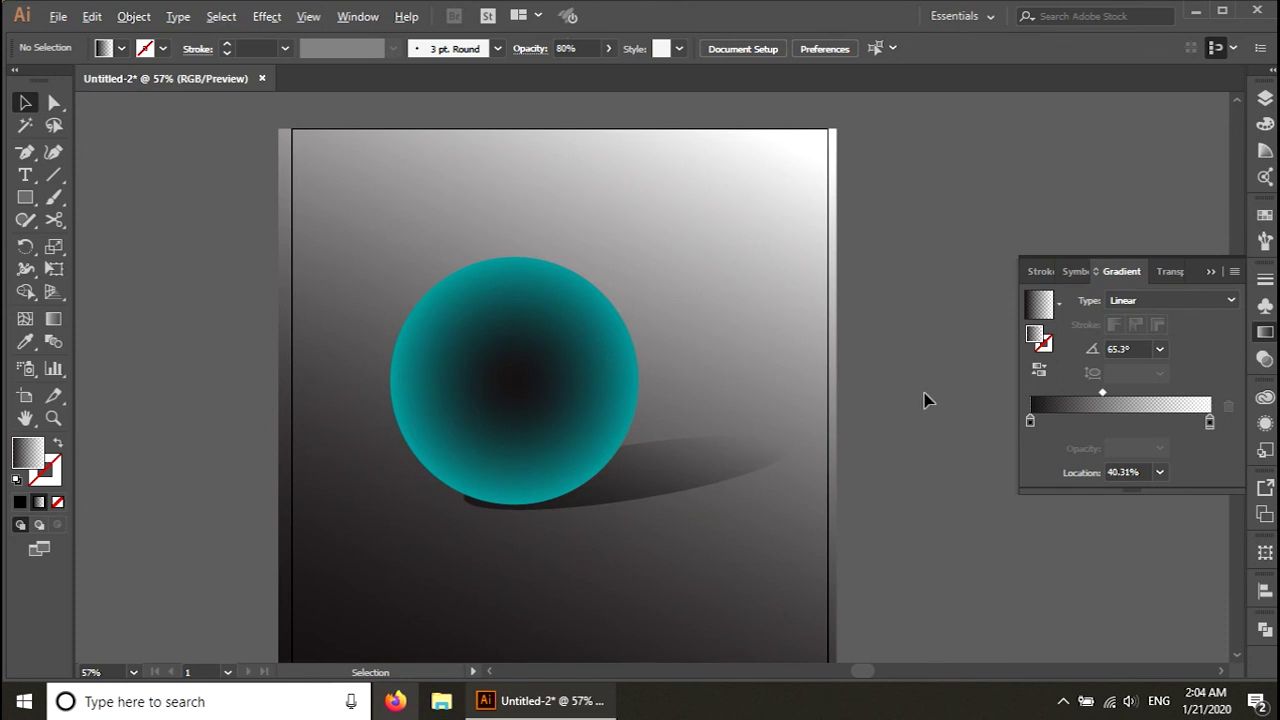
{"action": "scroll", "coordinate": [922, 397], "scroll_direction": "down", "scroll_amount": 1}
{"action": "left_click_drag", "start_coordinate": [922, 397], "coordinate": [882, 408]}
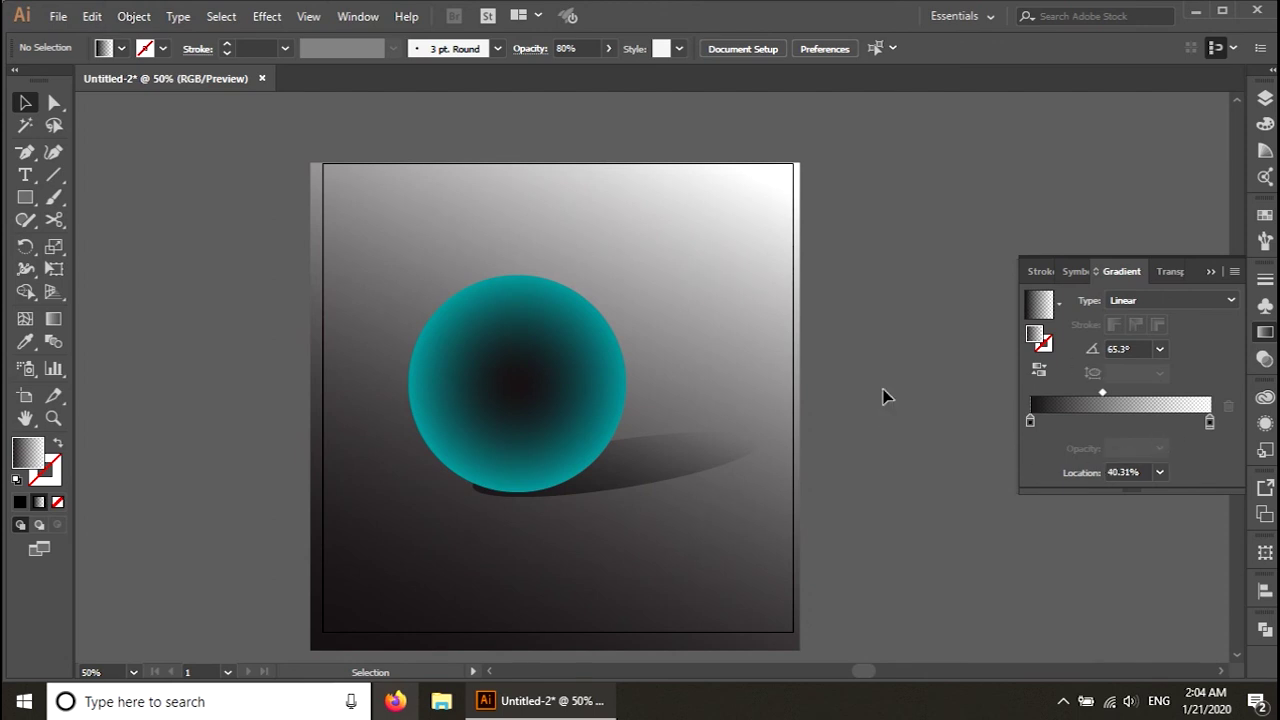
- Change the 0% opacity end stop of the shadow's gradient to white and deselect the shadow
{"action": "left_click", "coordinate": [669, 471]}
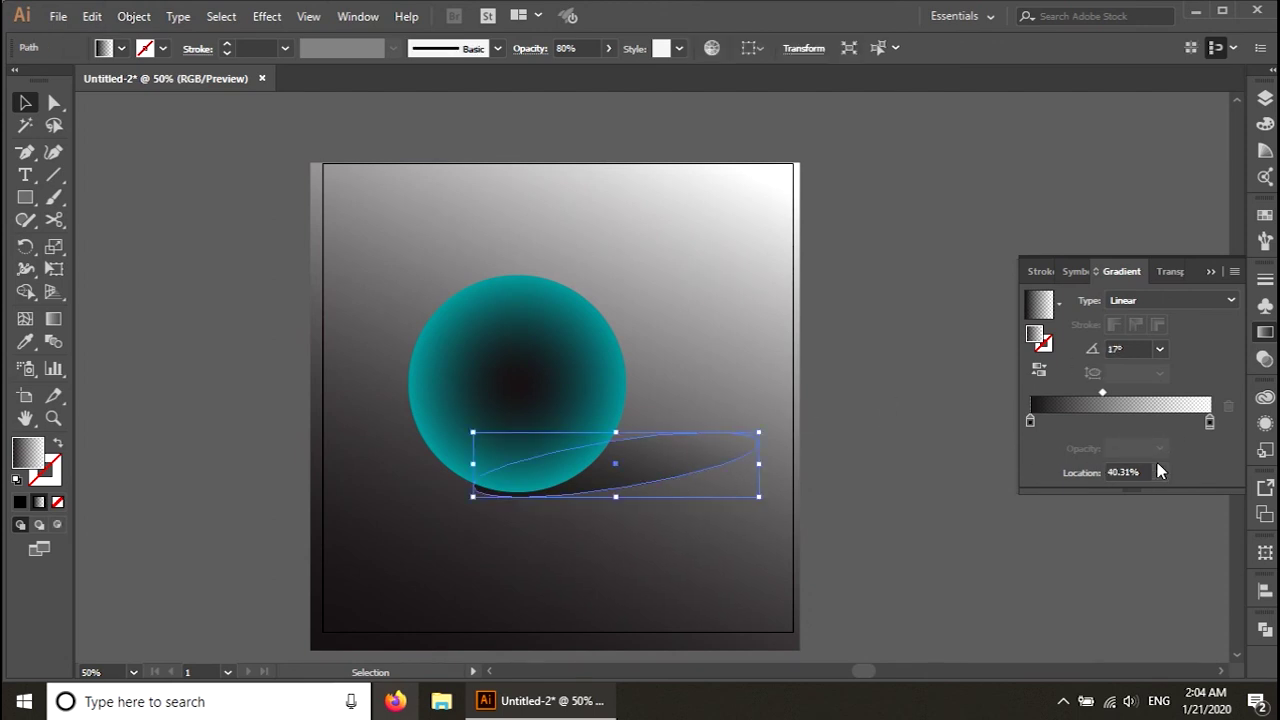
{"action": "left_click", "coordinate": [1209, 424]}
{"action": "left_click", "coordinate": [1140, 448]}
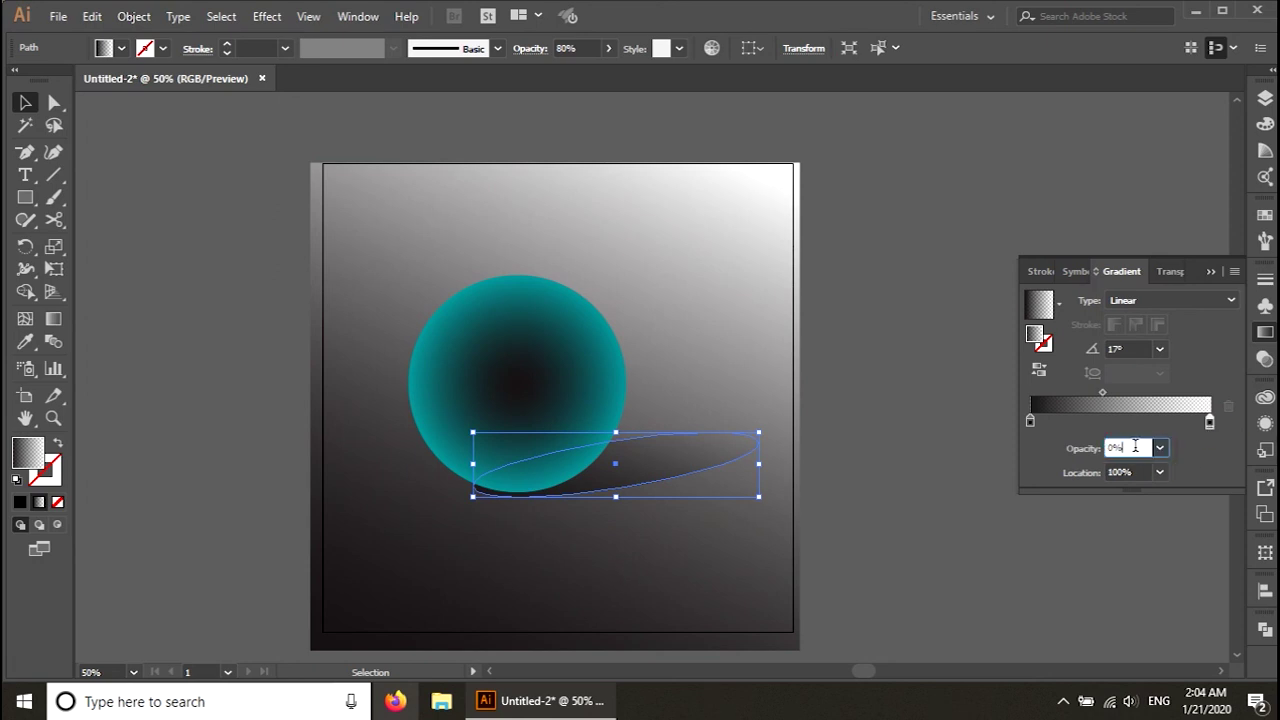
{"action": "double_click", "coordinate": [1210, 424]}
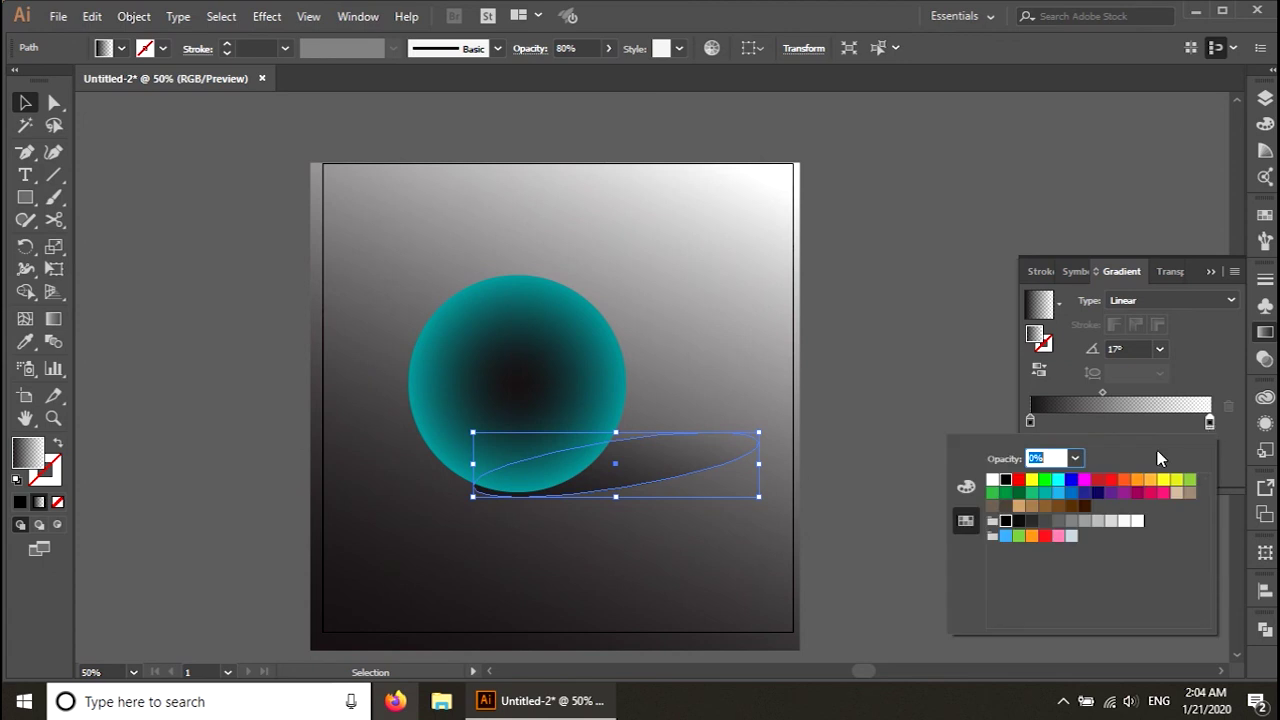
{"action": "left_click", "coordinate": [992, 481]}
{"action": "left_click", "coordinate": [934, 423]}
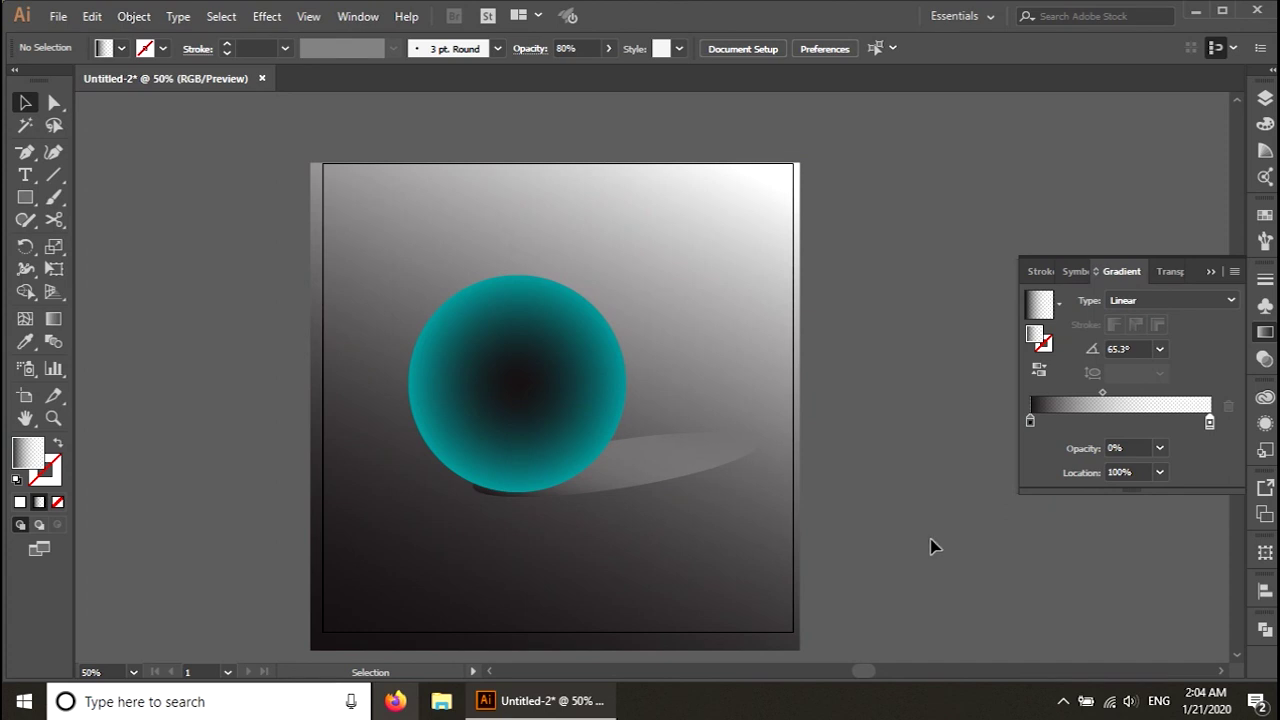
- Change the transparent end stop of the shadow ellipse's gradient back to black
{"action": "double_click", "coordinate": [1210, 420]}
{"action": "left_click", "coordinate": [1004, 483]}
{"action": "left_click", "coordinate": [962, 437]}
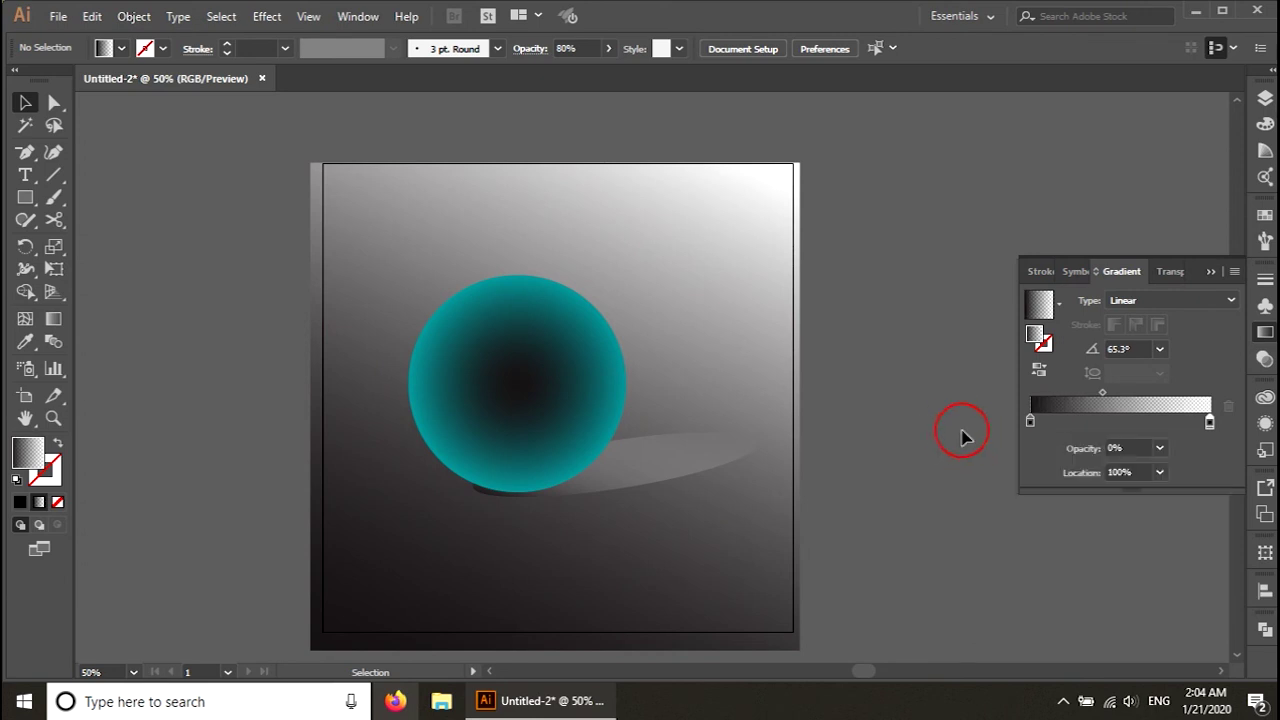
{"action": "left_click", "coordinate": [632, 500]}
{"action": "left_click", "coordinate": [640, 488]}
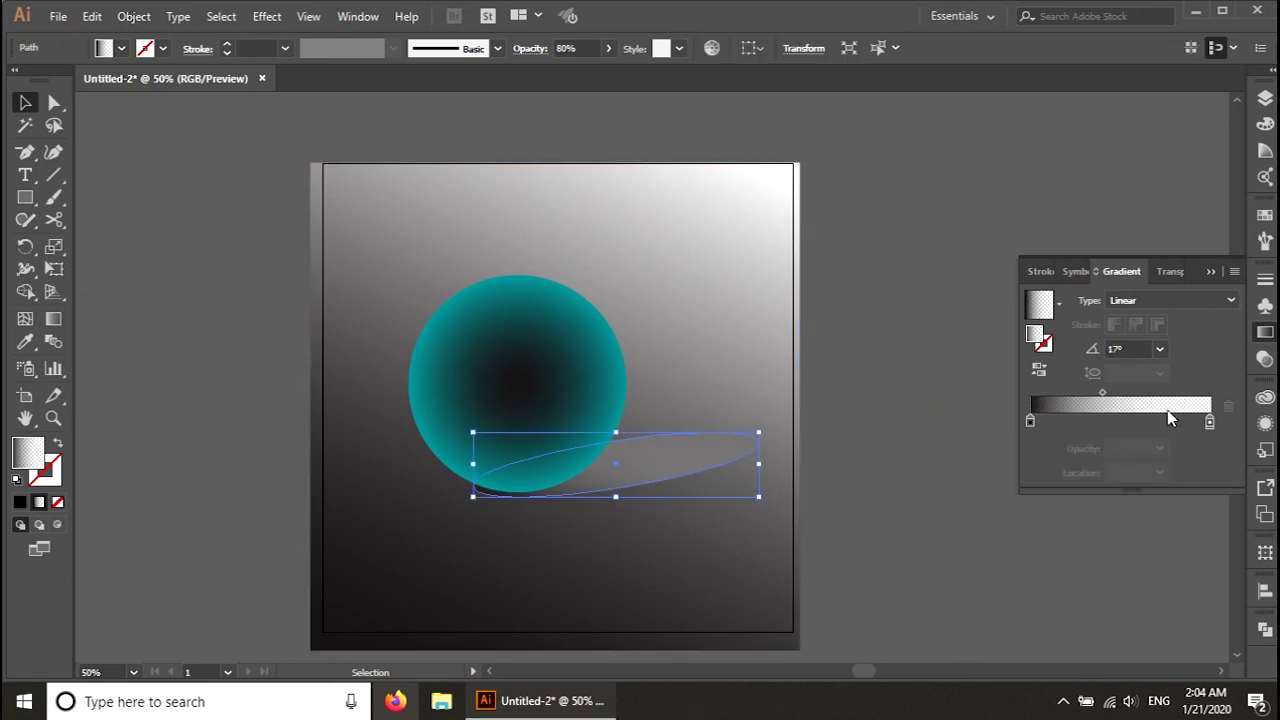
{"action": "left_click", "coordinate": [1209, 423]}
{"action": "double_click", "coordinate": [1210, 421]}
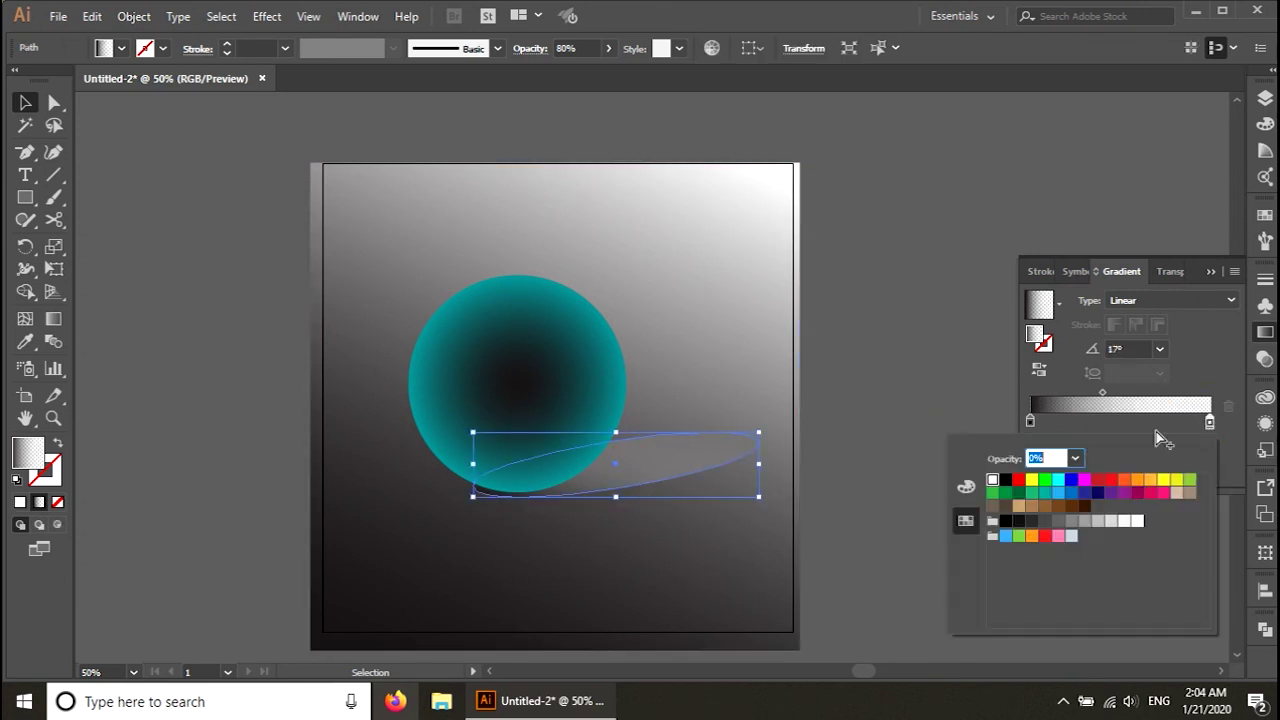
{"action": "left_click", "coordinate": [1005, 483]}
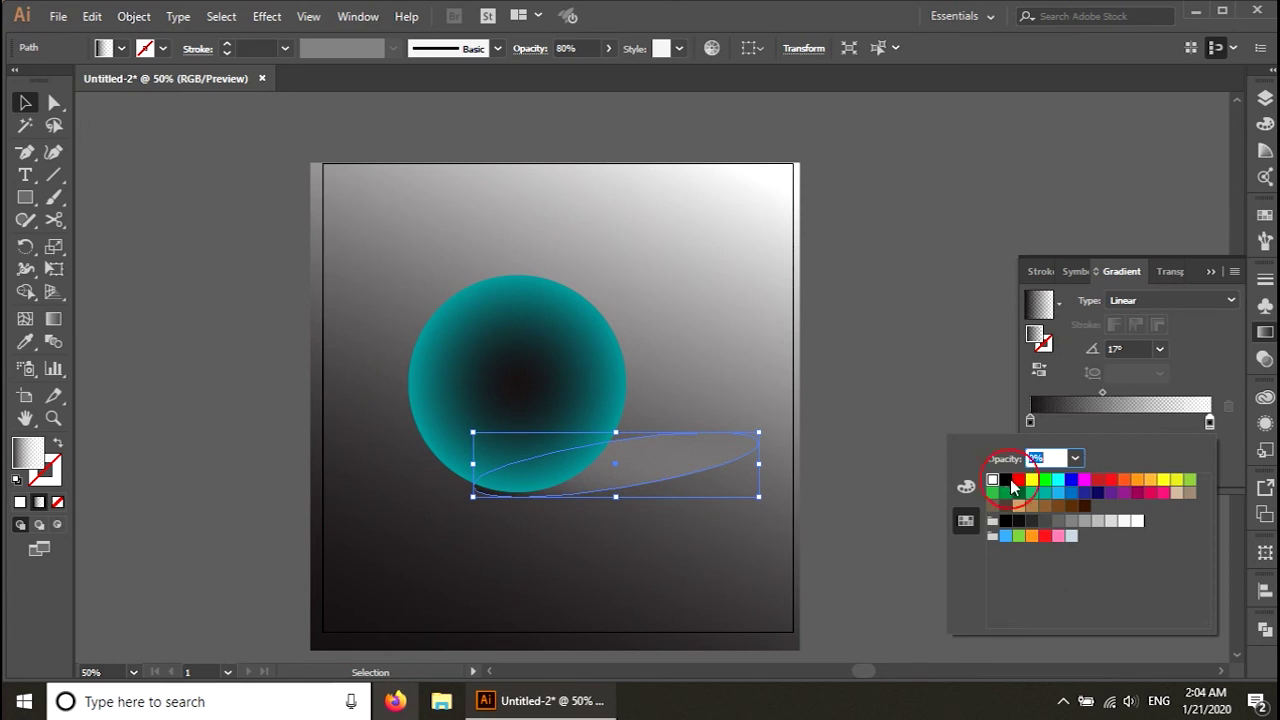
- Fill the background rectangle with the pink fading gradient swatch and reverse the gradient direction
{"action": "left_click", "coordinate": [704, 588]}
{"action": "left_click", "coordinate": [646, 584]}
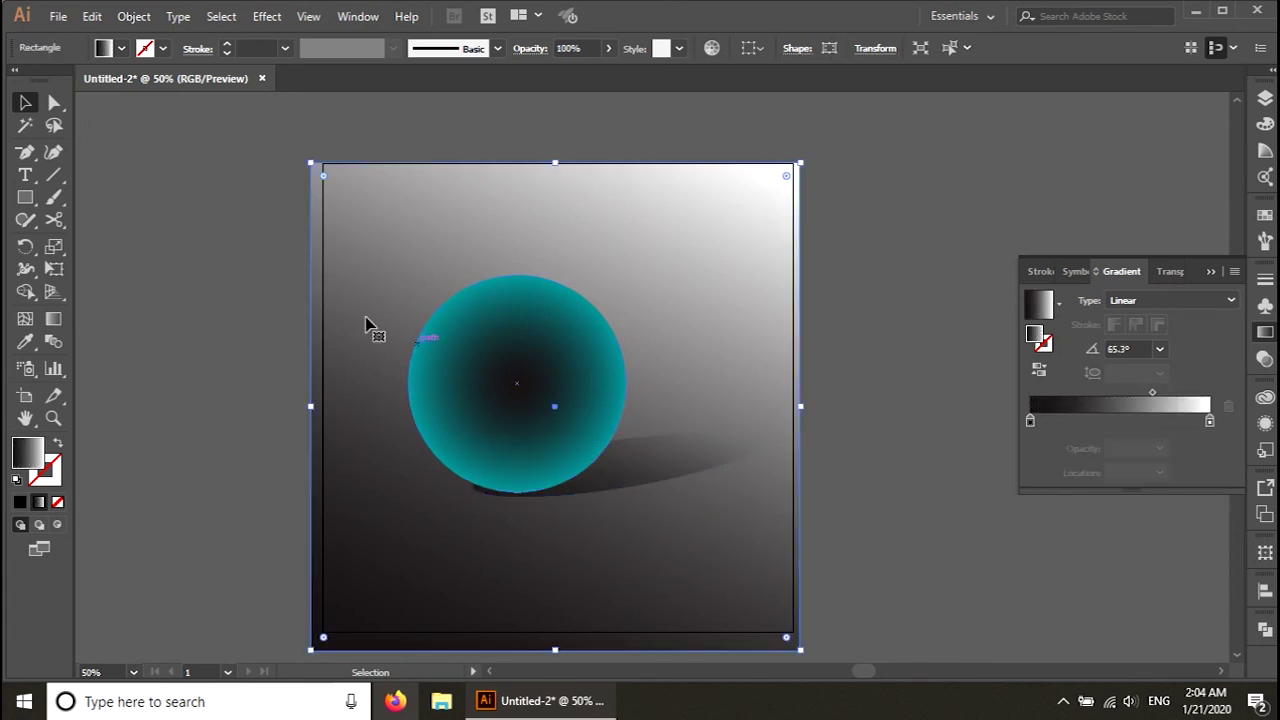
{"action": "left_click", "coordinate": [121, 48]}
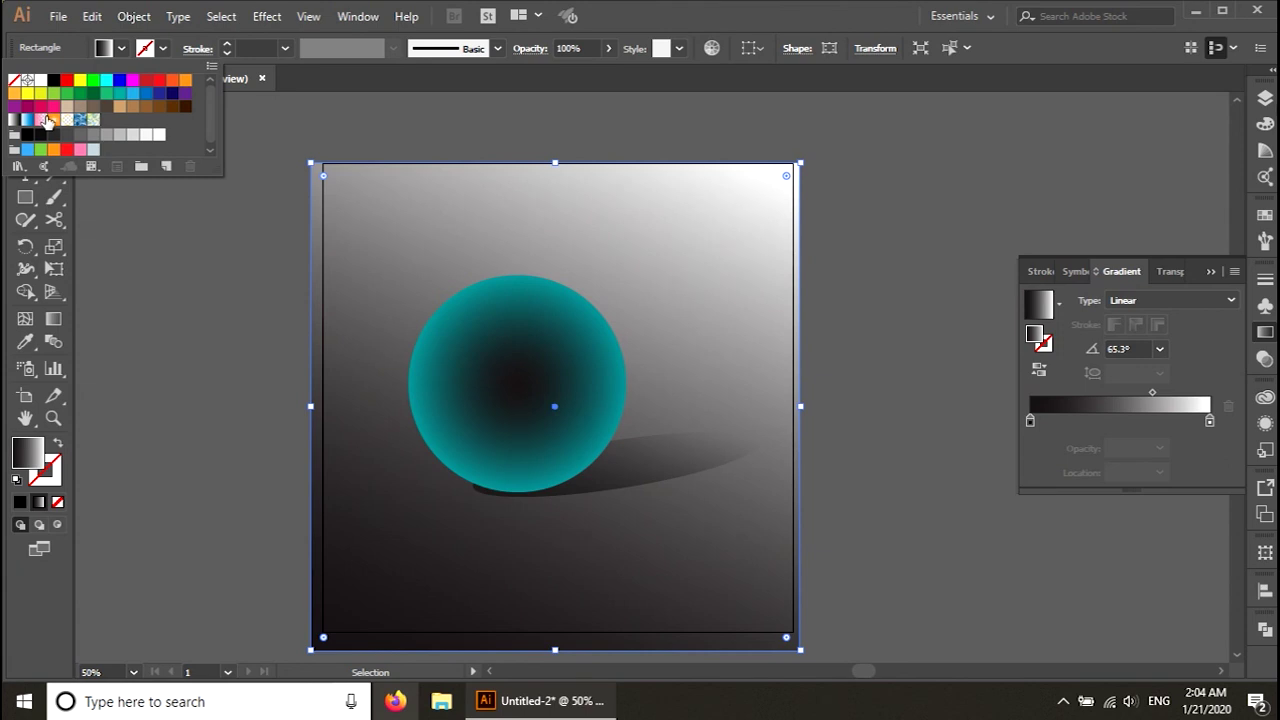
{"action": "left_click", "coordinate": [44, 120]}
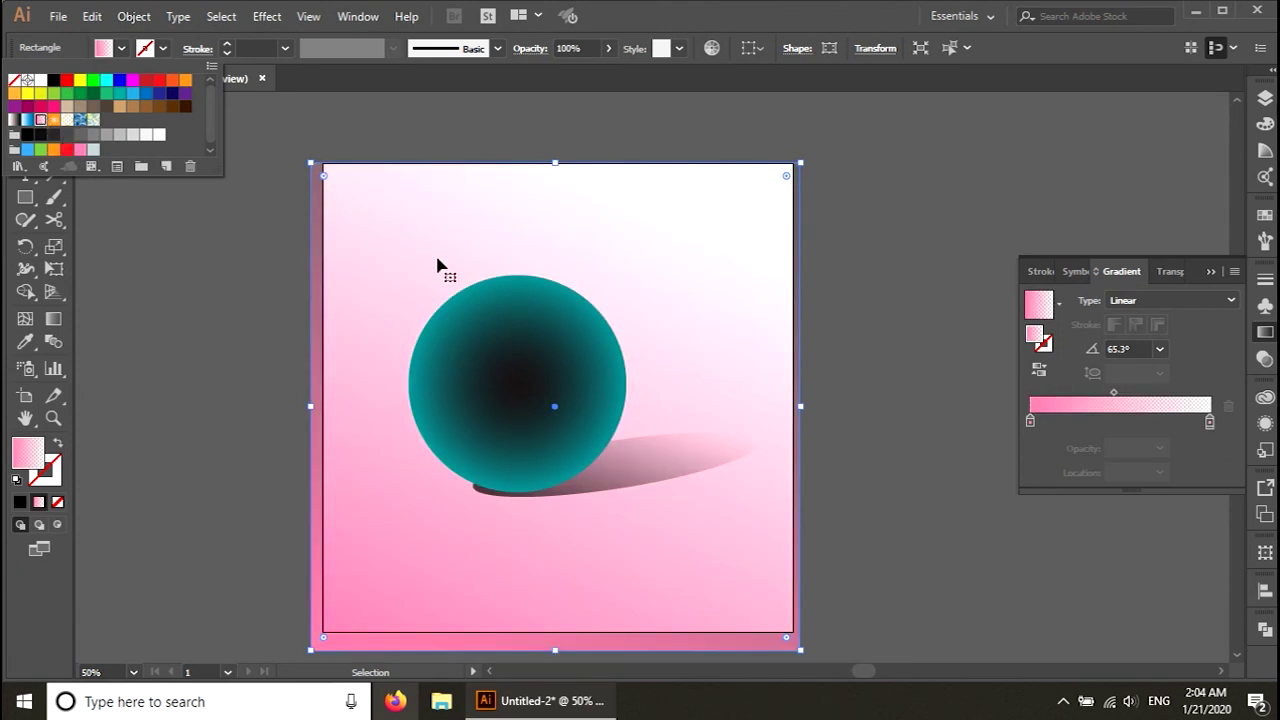
{"action": "left_click", "coordinate": [1036, 378]}
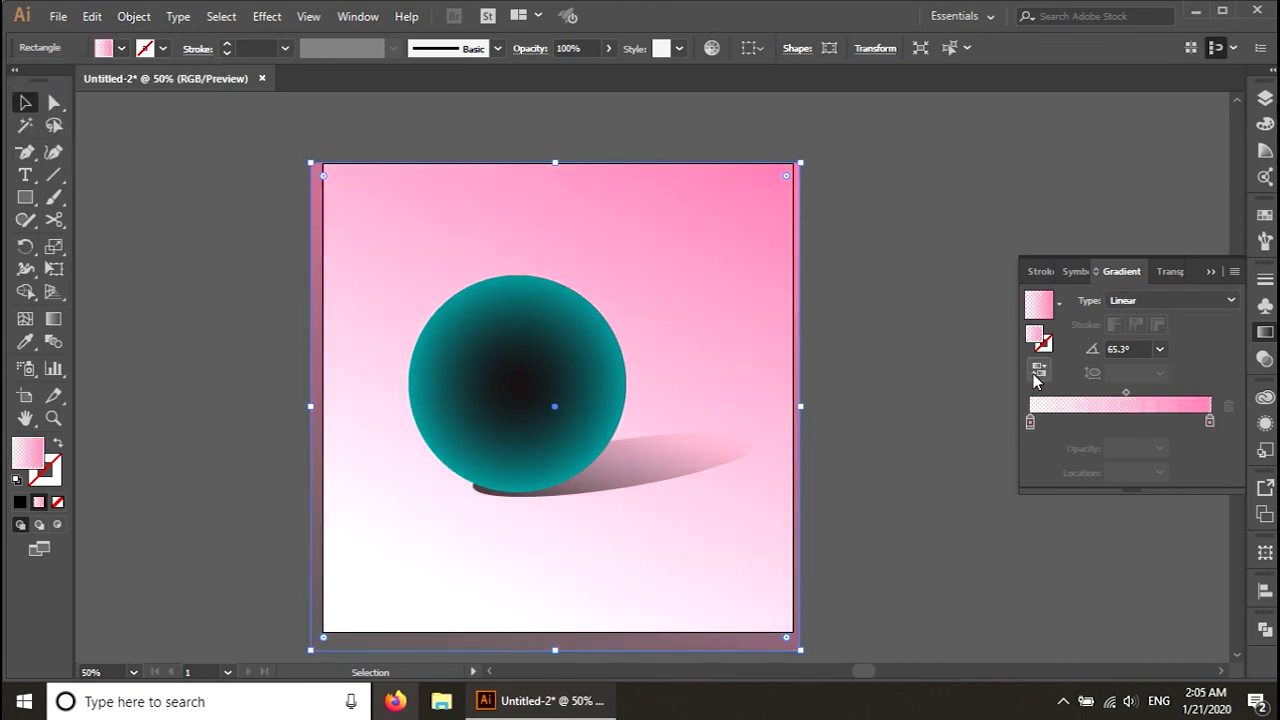
- Set the angle of the background rectangle's pink gradient to 10°
{"action": "double_click", "coordinate": [1128, 348]}
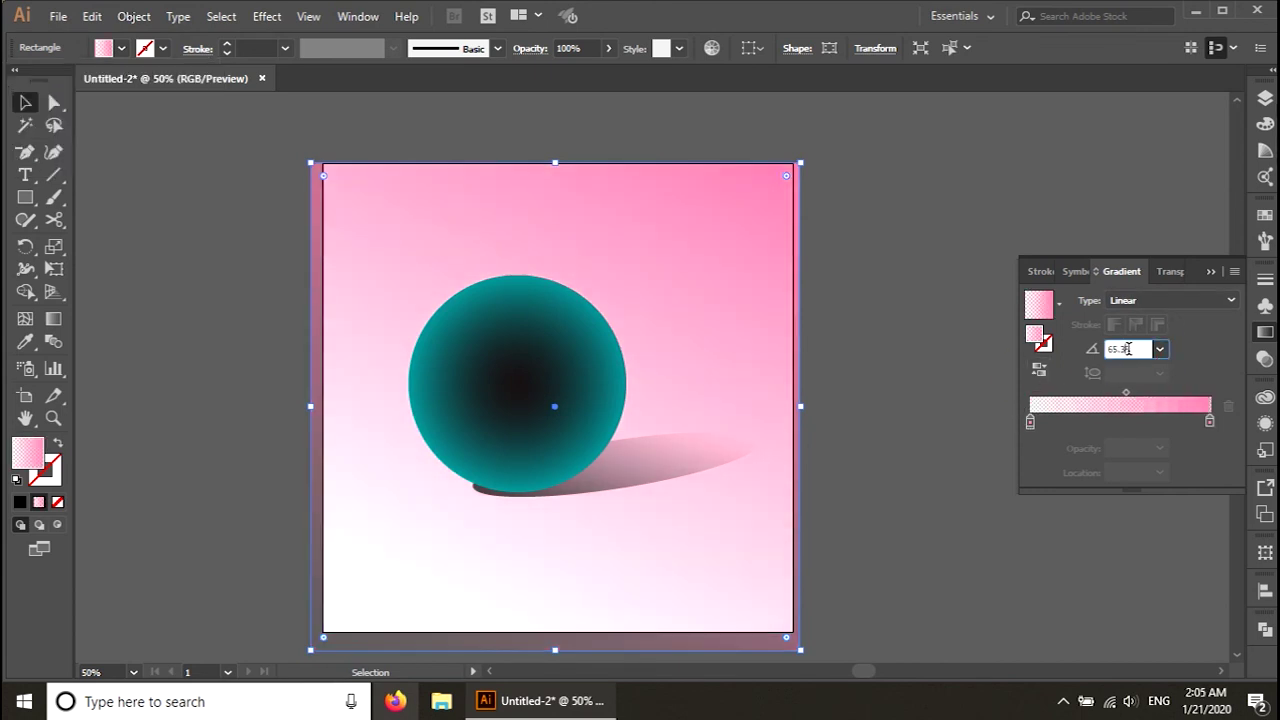
{"action": "type", "text": "10"}
{"action": "key", "text": "Return"}
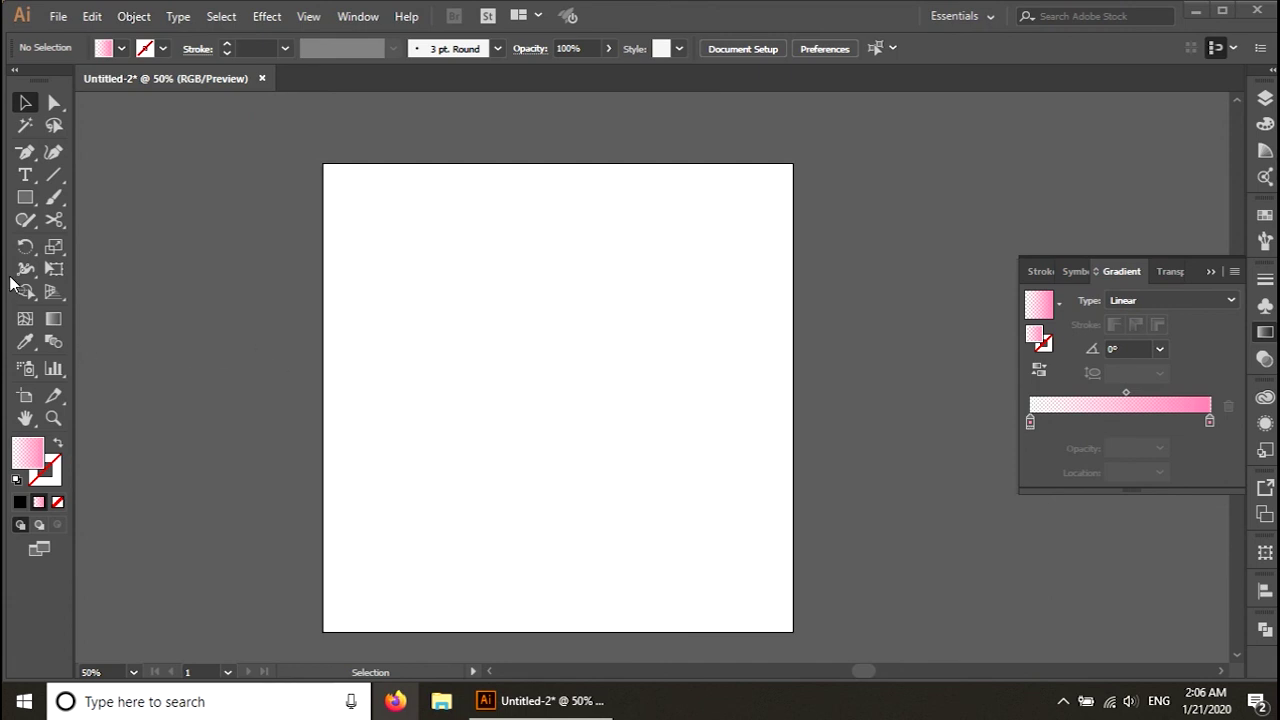
- Draw a large rectangle inside the empty artboard and open the Brights gradient swatch library
{"action": "left_click", "coordinate": [25, 197]}
{"action": "left_click_drag", "start_coordinate": [360, 217], "coordinate": [754, 577]}
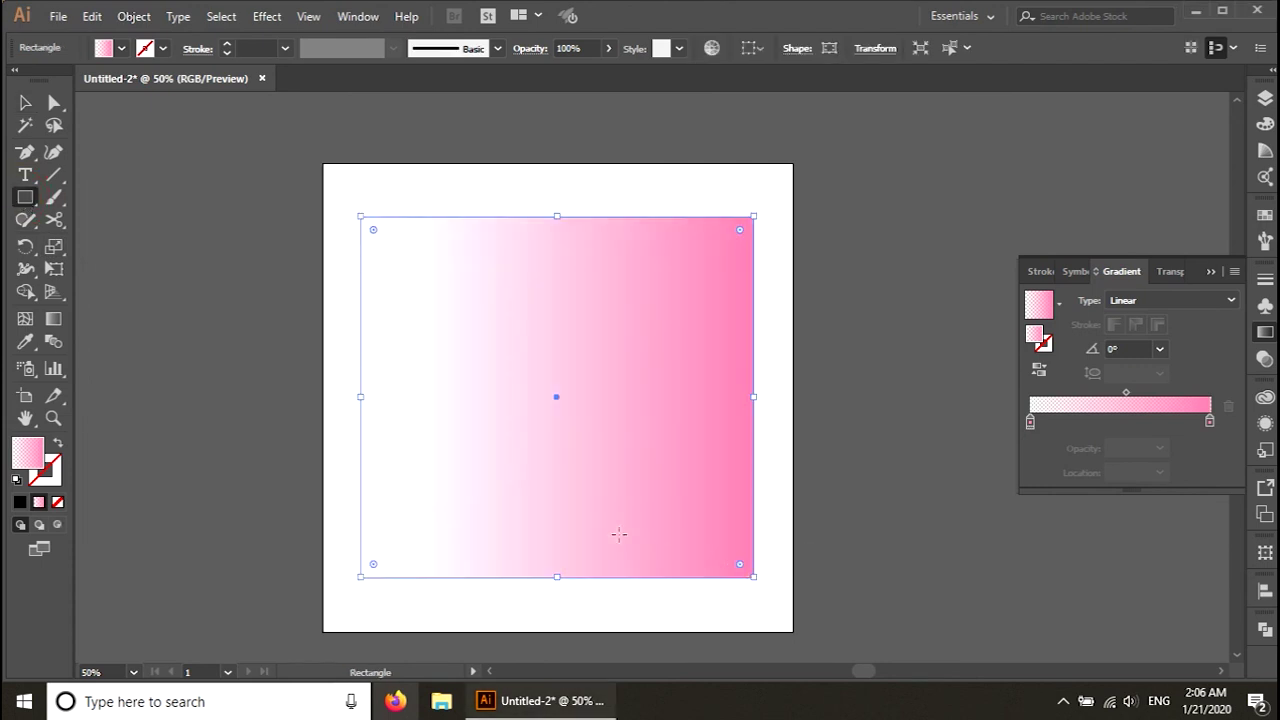
{"action": "left_click", "coordinate": [121, 48]}
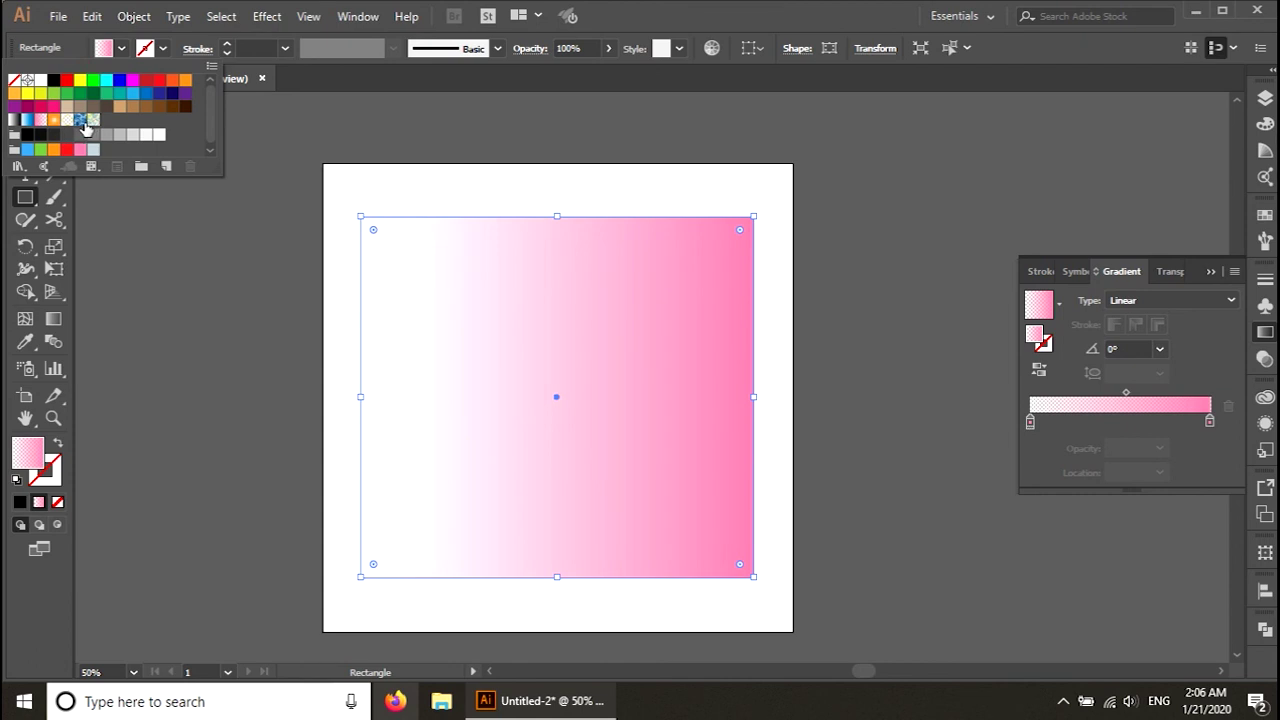
{"action": "left_click", "coordinate": [18, 166]}
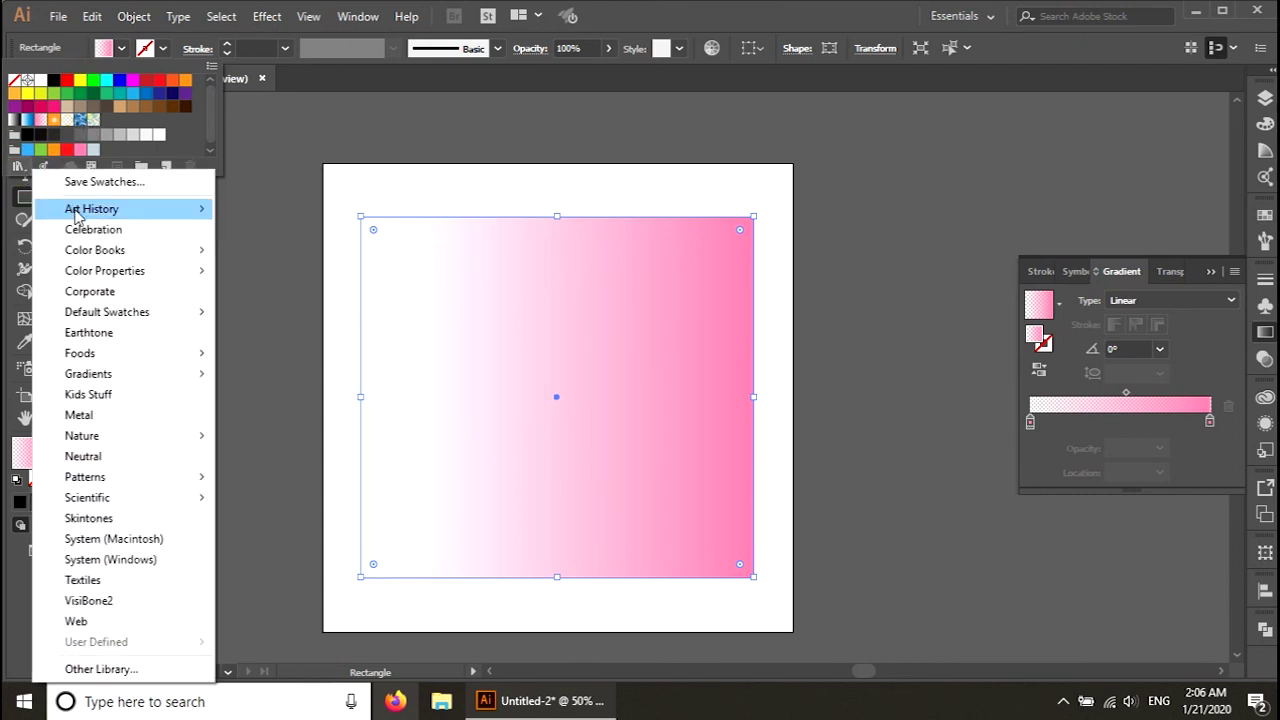
{"action": "mouse_move", "coordinate": [122, 377]}
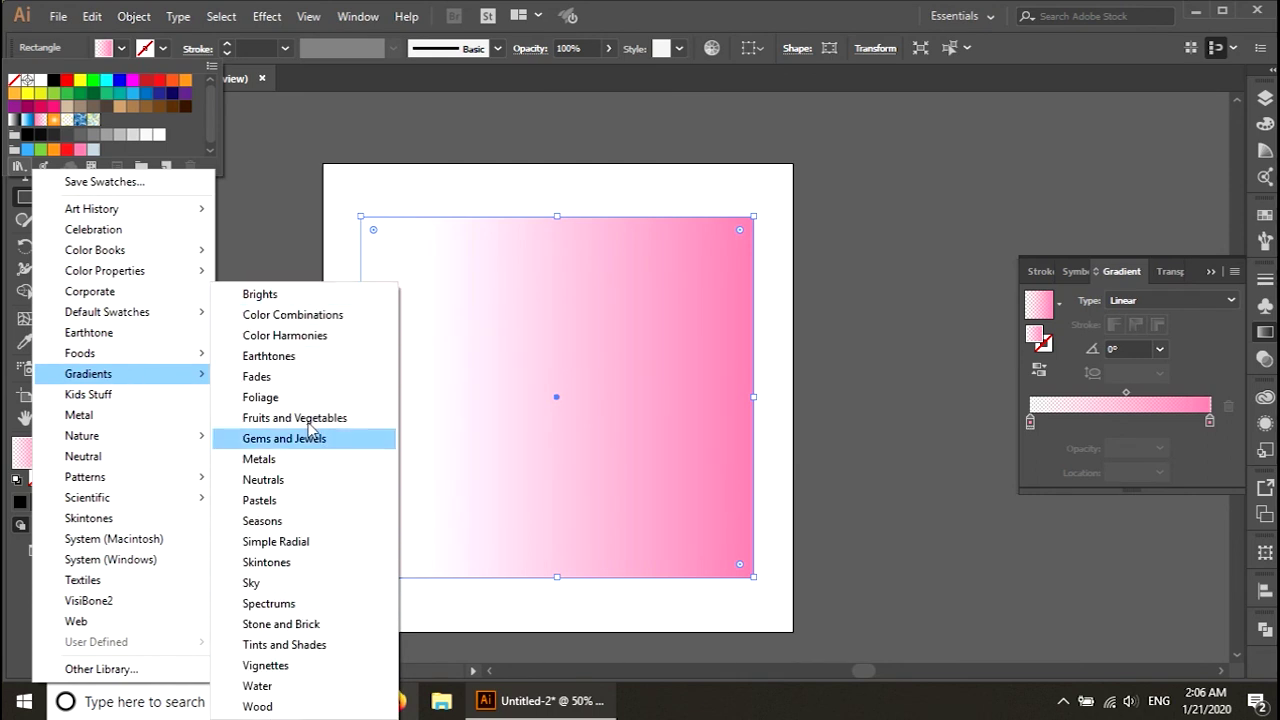
{"action": "left_click", "coordinate": [290, 302]}
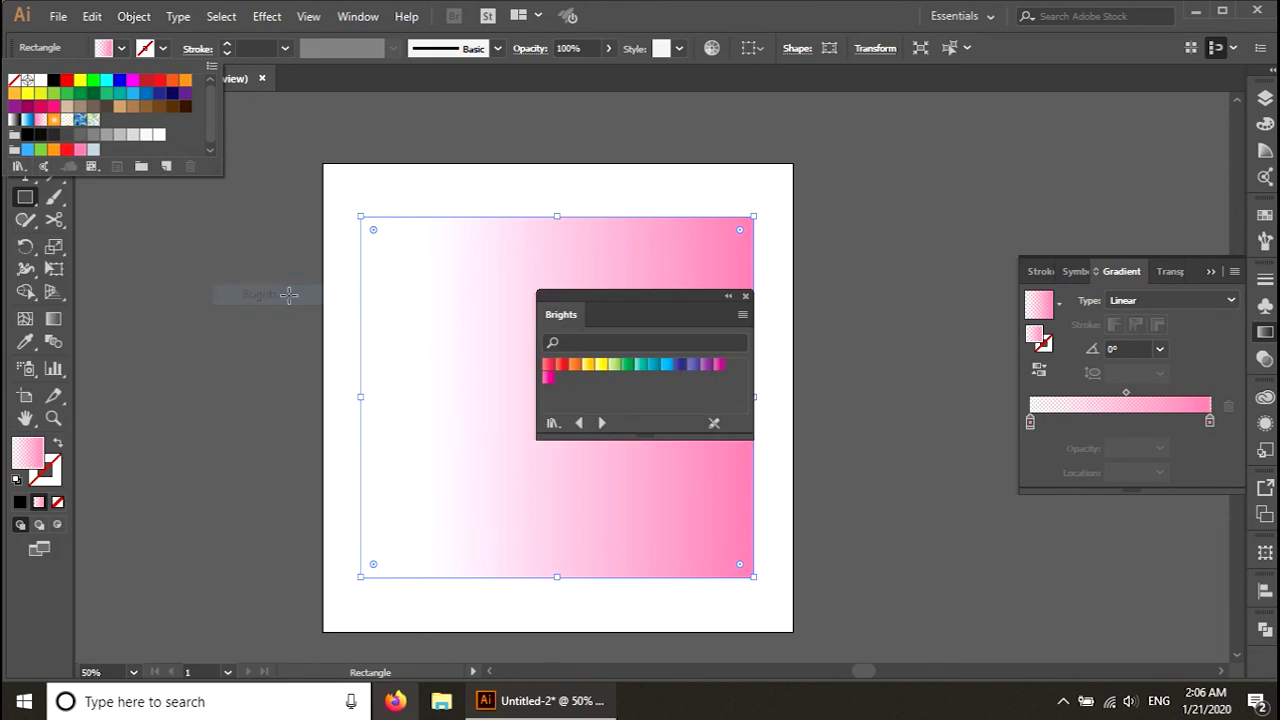
- Enlarge the Brights swatch library, show its swatches in Large Thumbnail View and move it off the rectangle
{"action": "left_click", "coordinate": [757, 438]}
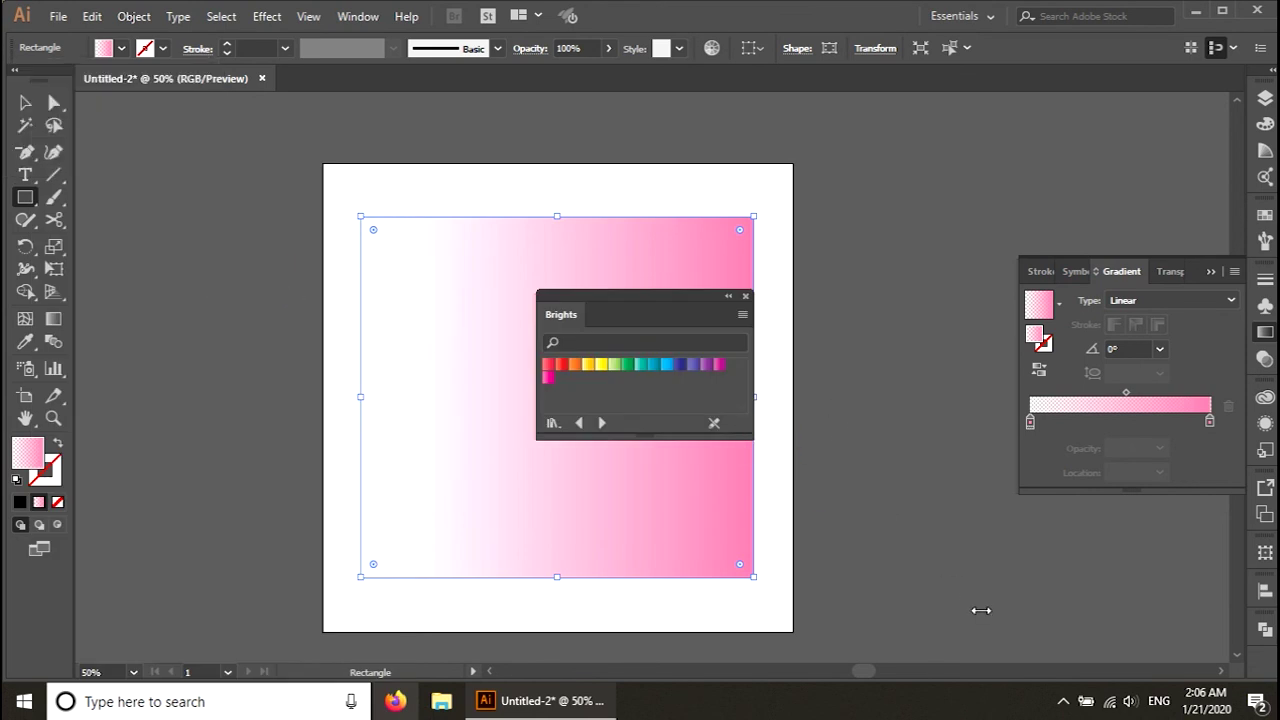
{"action": "left_click_drag", "start_coordinate": [750, 432], "coordinate": [871, 557]}
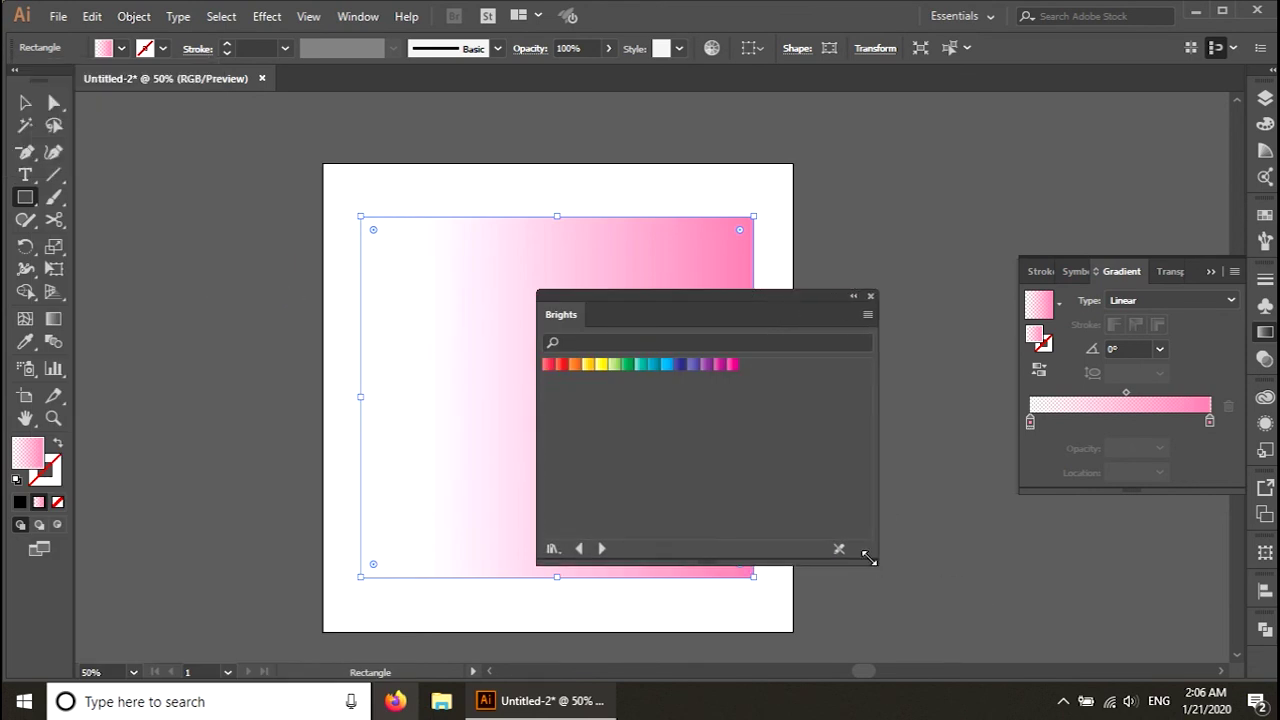
{"action": "left_click", "coordinate": [860, 315]}
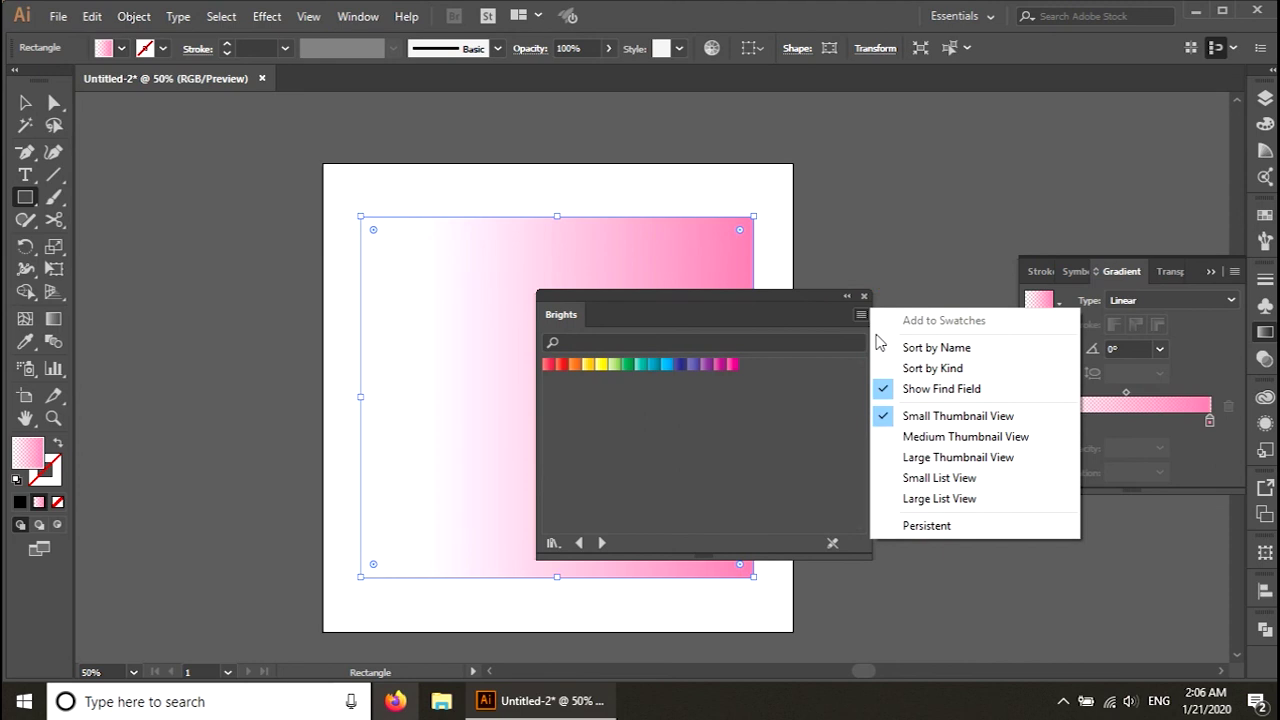
{"action": "left_click", "coordinate": [973, 457]}
{"action": "left_click_drag", "start_coordinate": [720, 294], "coordinate": [1002, 172]}
- Try the first four Brights gradients on the rectangle, from red through orange to yellow
{"action": "left_click", "coordinate": [829, 258]}
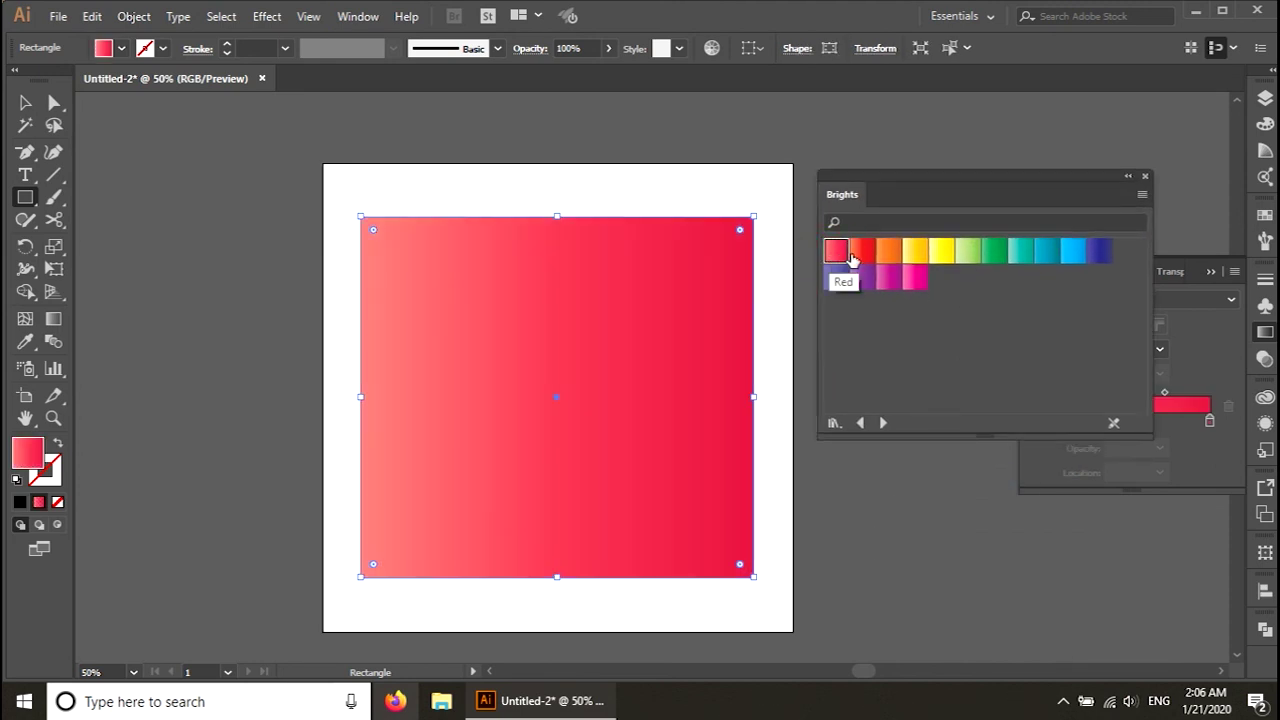
{"action": "left_click", "coordinate": [860, 254]}
{"action": "left_click", "coordinate": [889, 253]}
{"action": "left_click", "coordinate": [912, 256]}
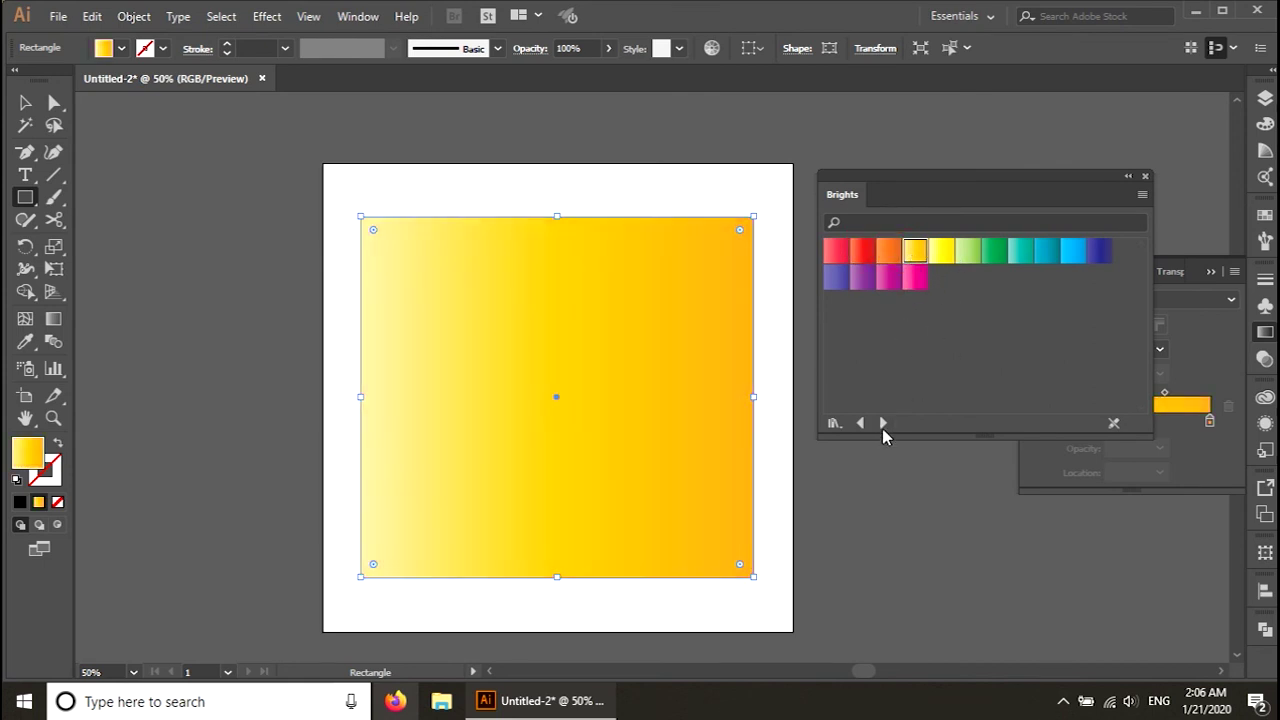
- Load the Color Combinations library and try its gradients on the rectangle, including Purple, Green, Gold, ending with the yellow, blue and red one
{"action": "left_click", "coordinate": [881, 423]}
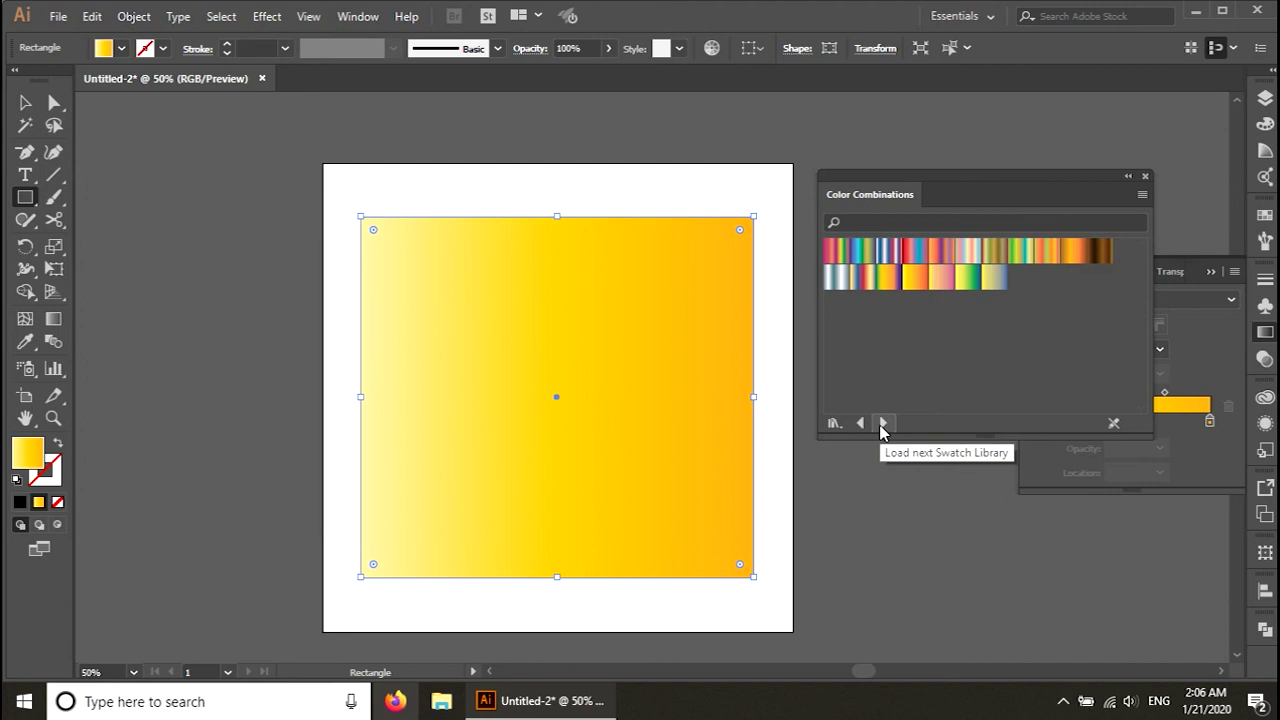
{"action": "left_click", "coordinate": [835, 252]}
{"action": "left_click", "coordinate": [858, 252]}
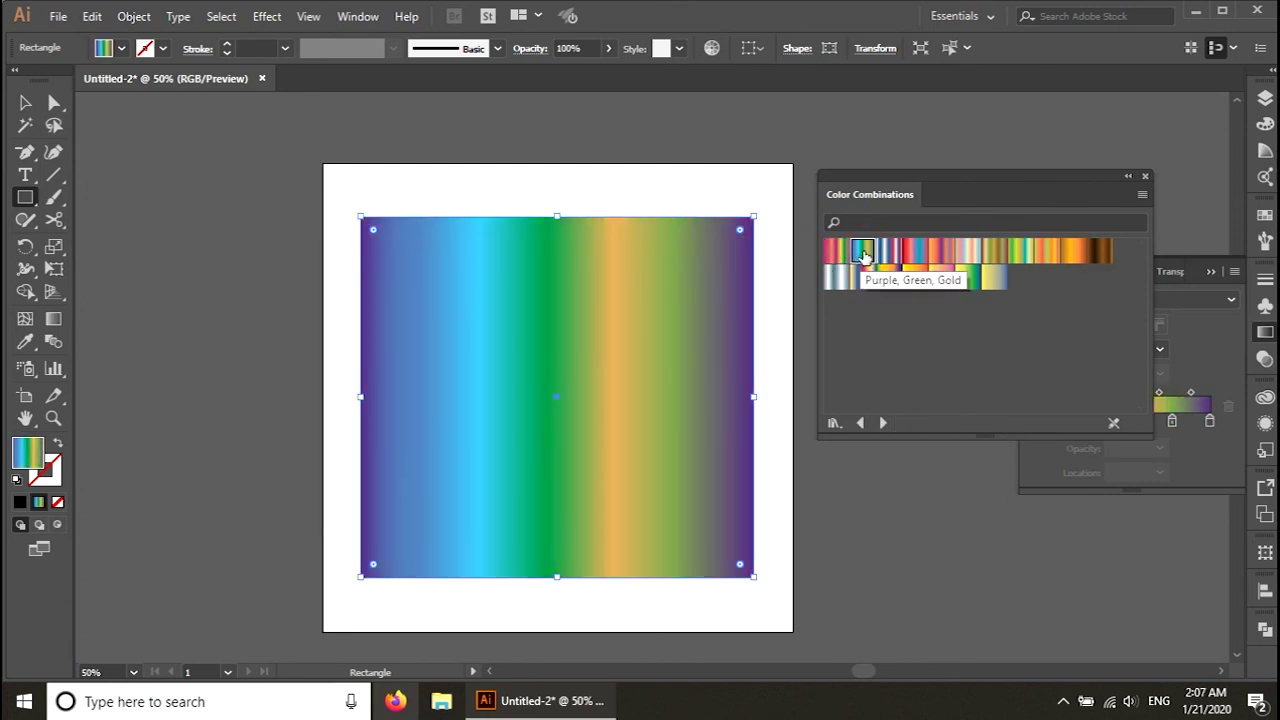
{"action": "left_click", "coordinate": [864, 280]}
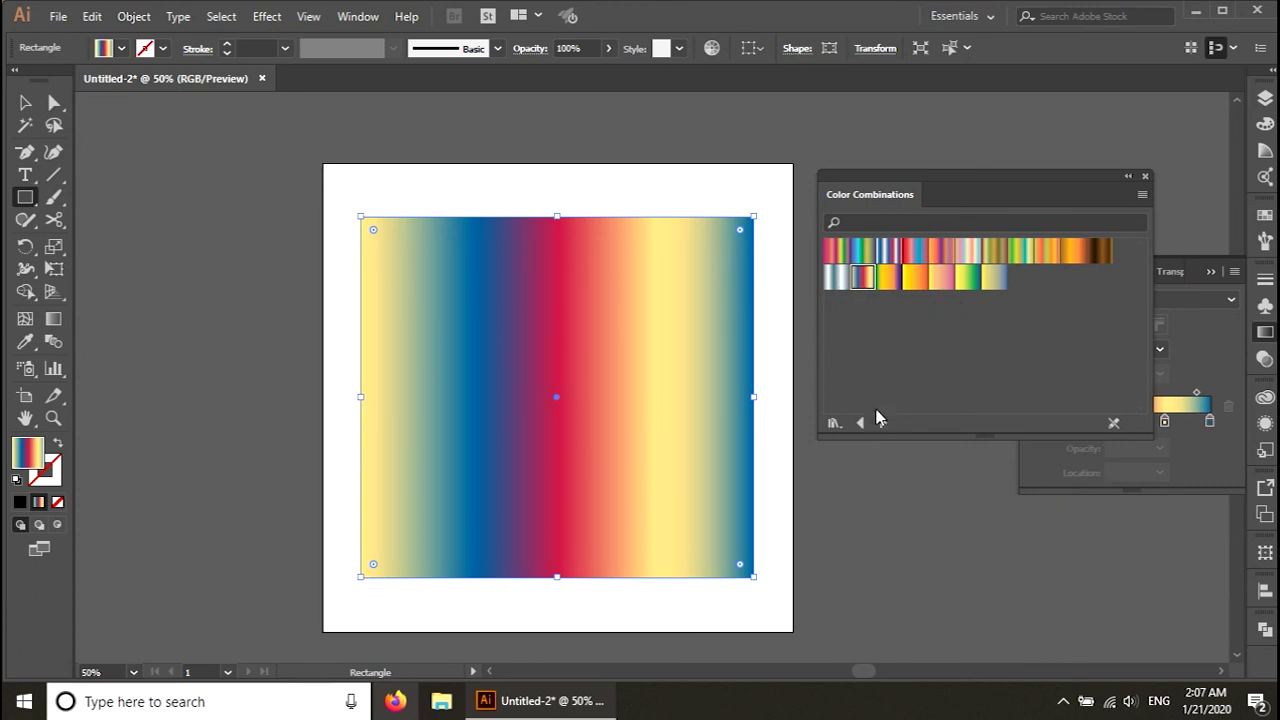
- Apply a blue-to-orange Color Harmonies gradient and a yellow radial Earthtones gradient to the rectangle, continuing through the libraries to Fades
{"action": "left_click", "coordinate": [883, 423]}
{"action": "left_click", "coordinate": [968, 252]}
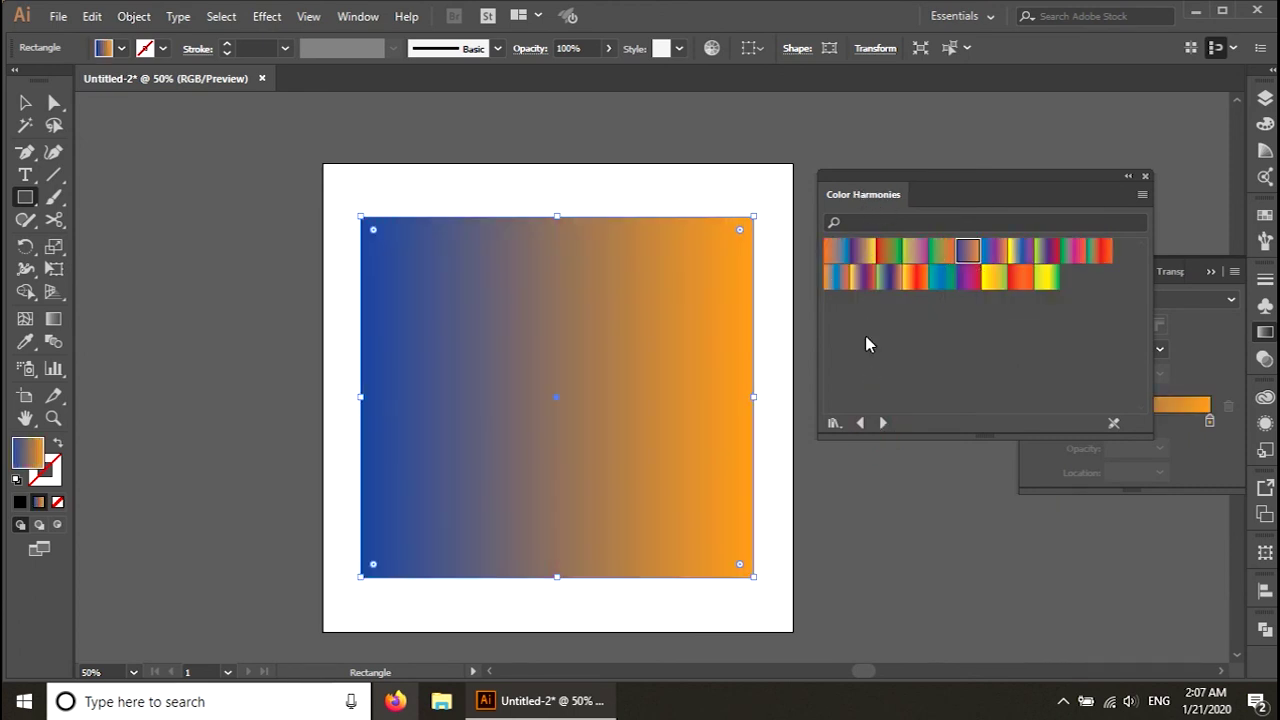
{"action": "left_click", "coordinate": [883, 423]}
{"action": "left_click", "coordinate": [864, 251]}
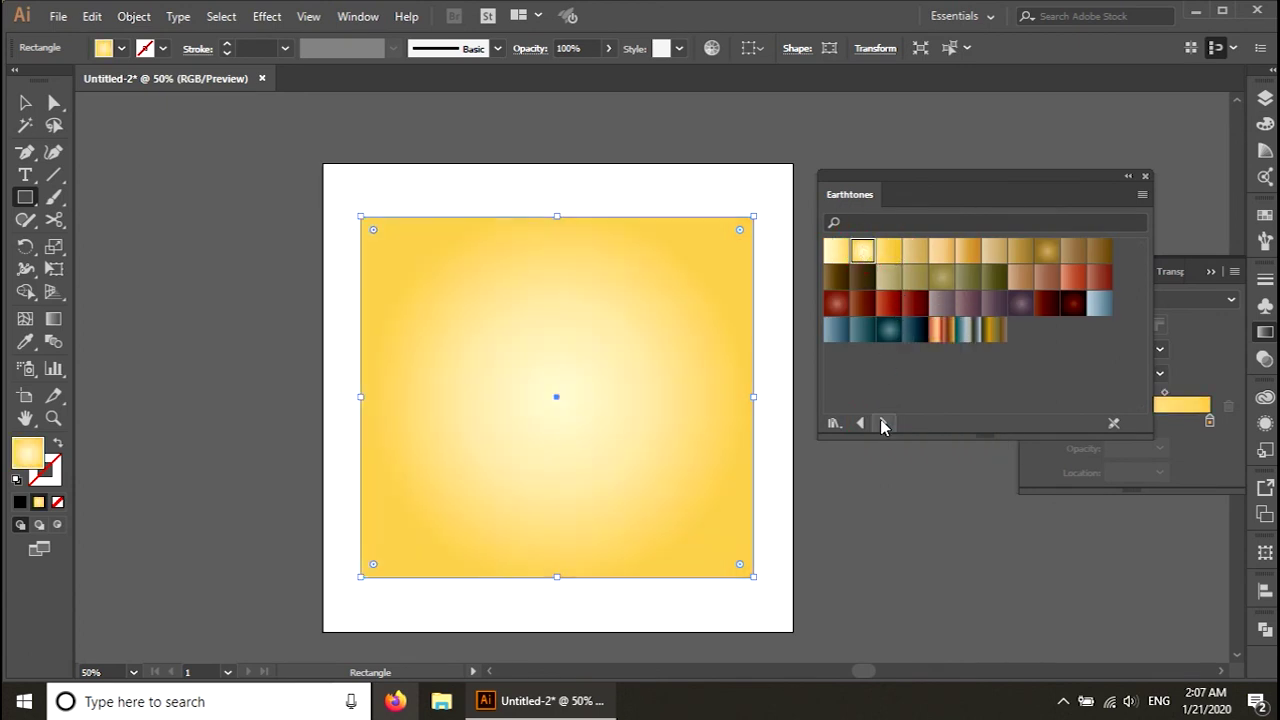
{"action": "left_click", "coordinate": [883, 423]}
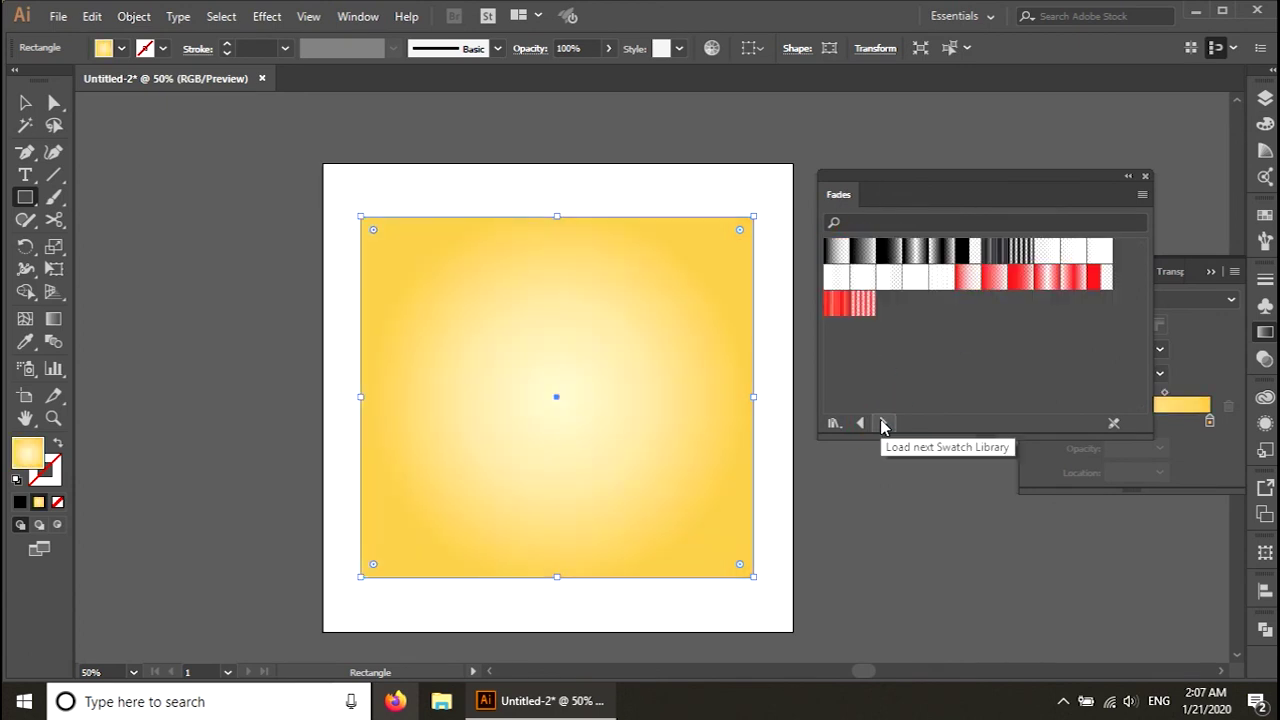
- Apply the red-and-white striped Fades gradient to the rectangle, then load the Foliage library and try two of its green gradients
{"action": "left_click", "coordinate": [860, 254]}
{"action": "left_click", "coordinate": [863, 304]}
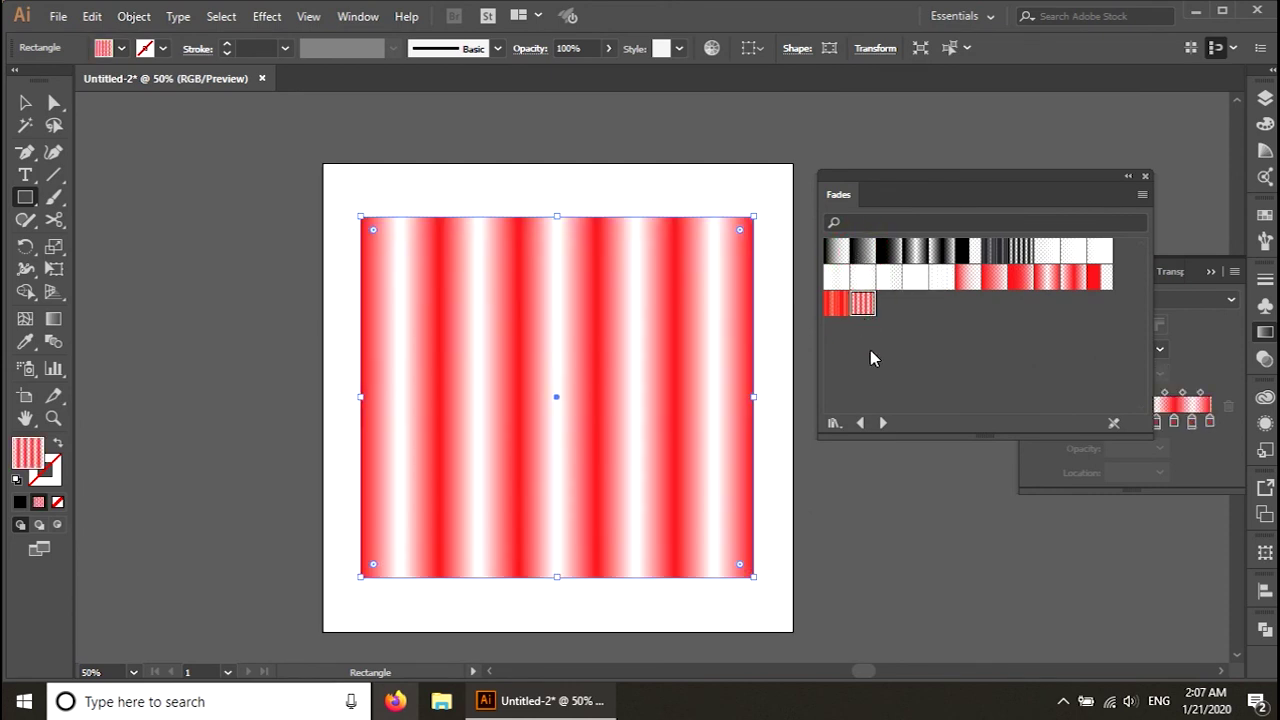
{"action": "left_click", "coordinate": [883, 423]}
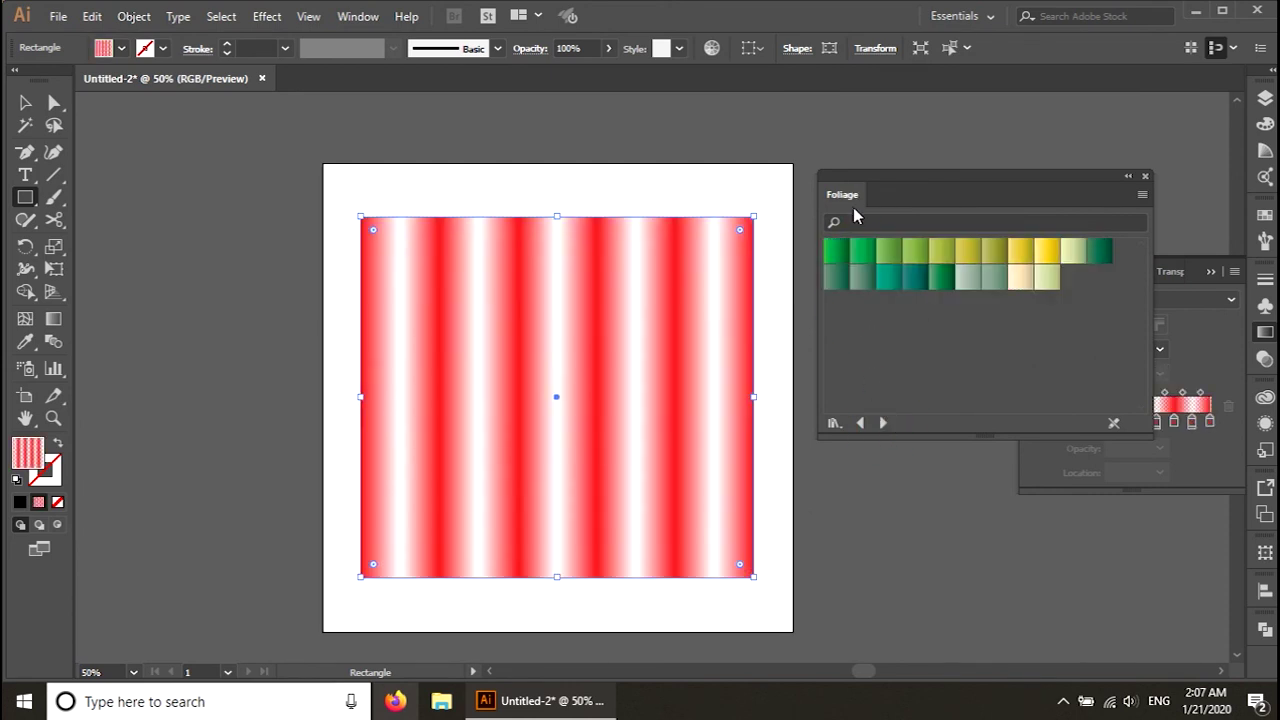
{"action": "left_click", "coordinate": [862, 254]}
{"action": "left_click", "coordinate": [864, 279]}
- Advance past the Fruits and Vegetables library to Gems and Jewels and apply its light turquoise gradient to the rectangle
{"action": "left_click", "coordinate": [883, 423]}
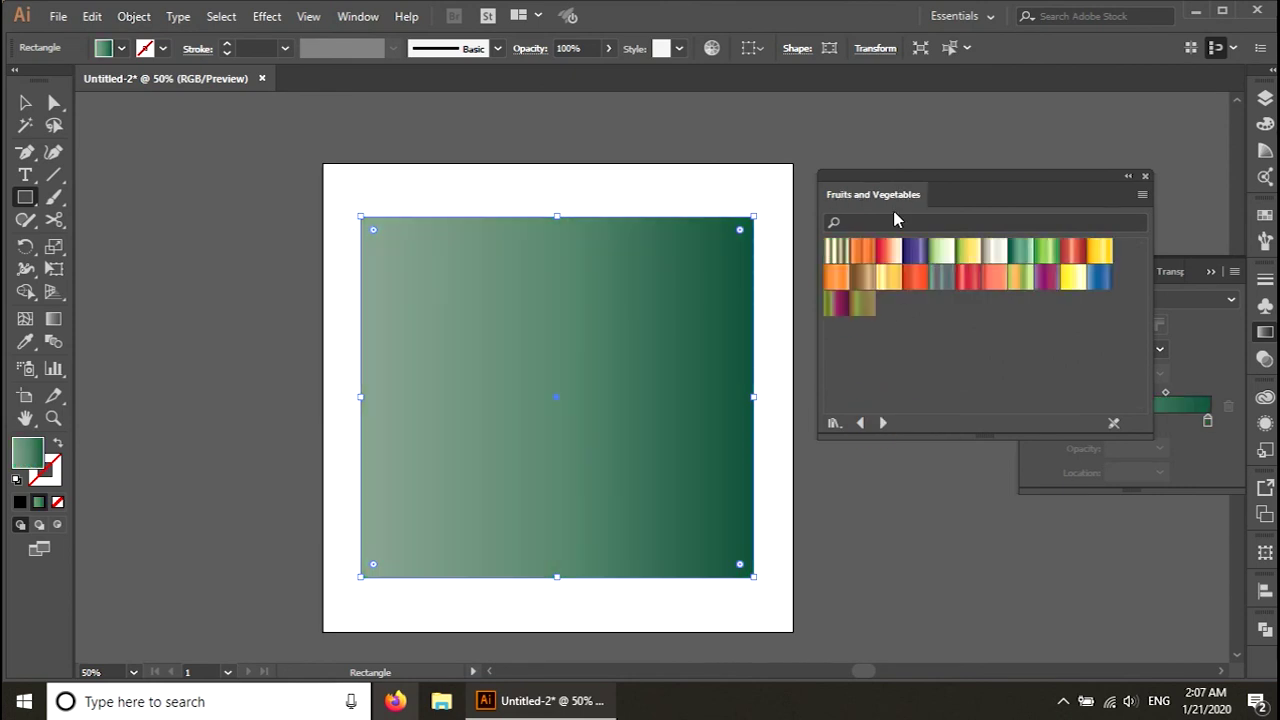
{"action": "left_click", "coordinate": [883, 423]}
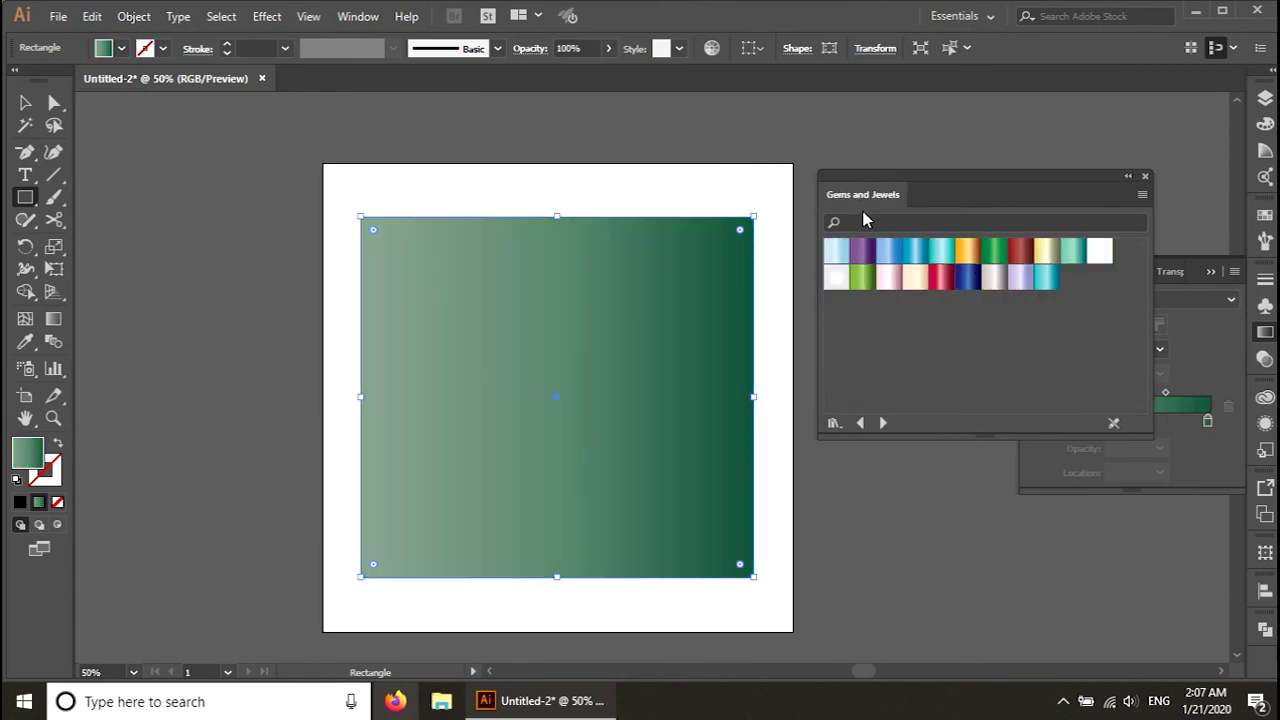
{"action": "left_click", "coordinate": [942, 252]}
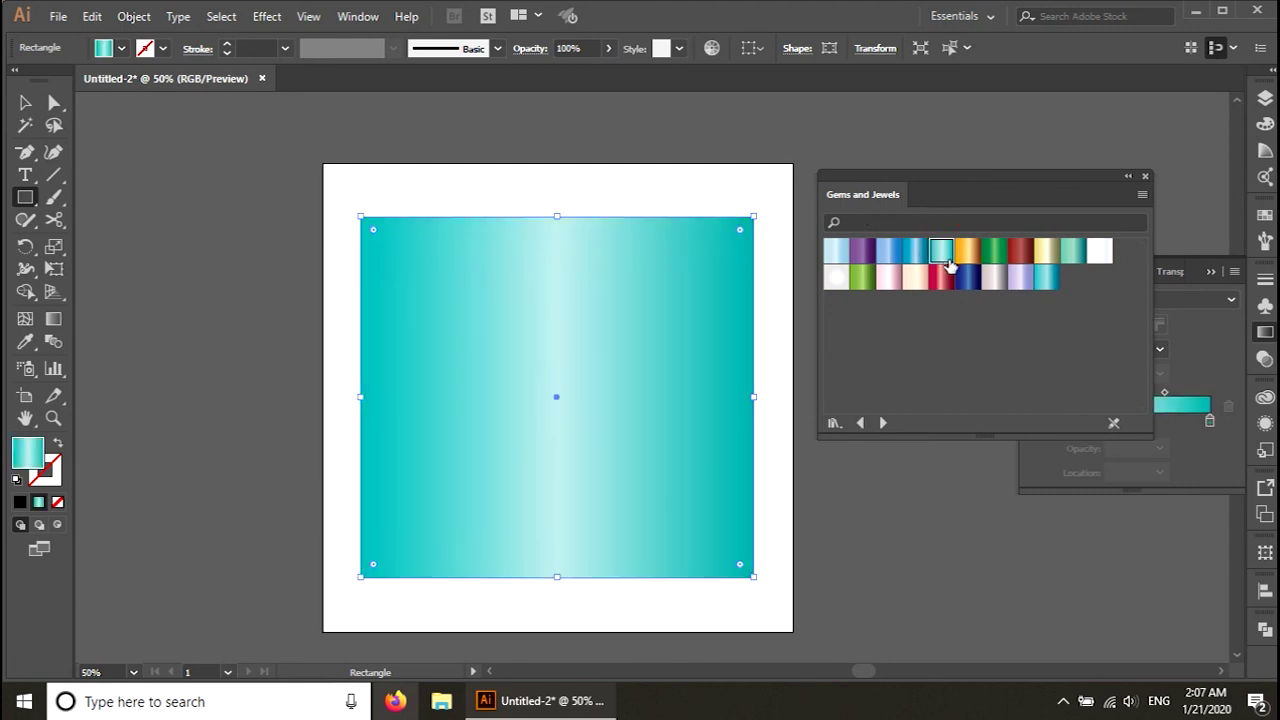
- Load the Metals library and try its first-row gradients on the rectangle, including the golds, silver, Steel and blue
{"action": "left_click", "coordinate": [883, 423]}
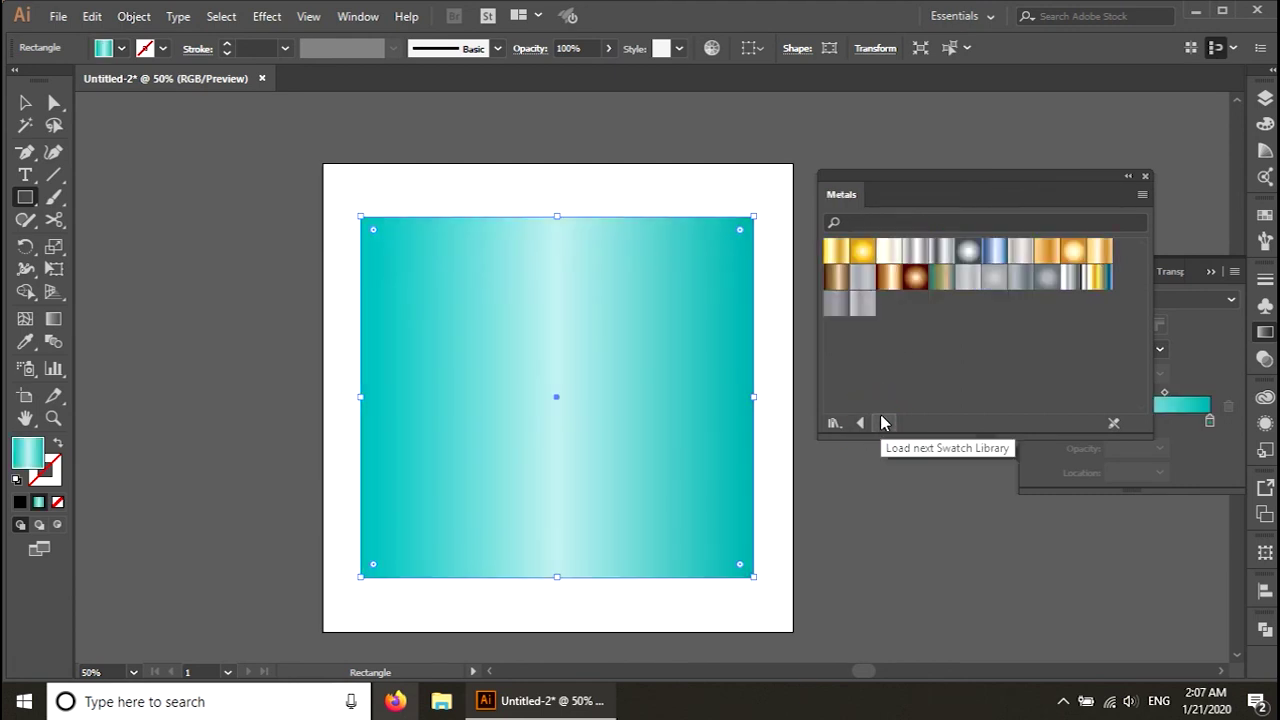
{"action": "left_click", "coordinate": [836, 254]}
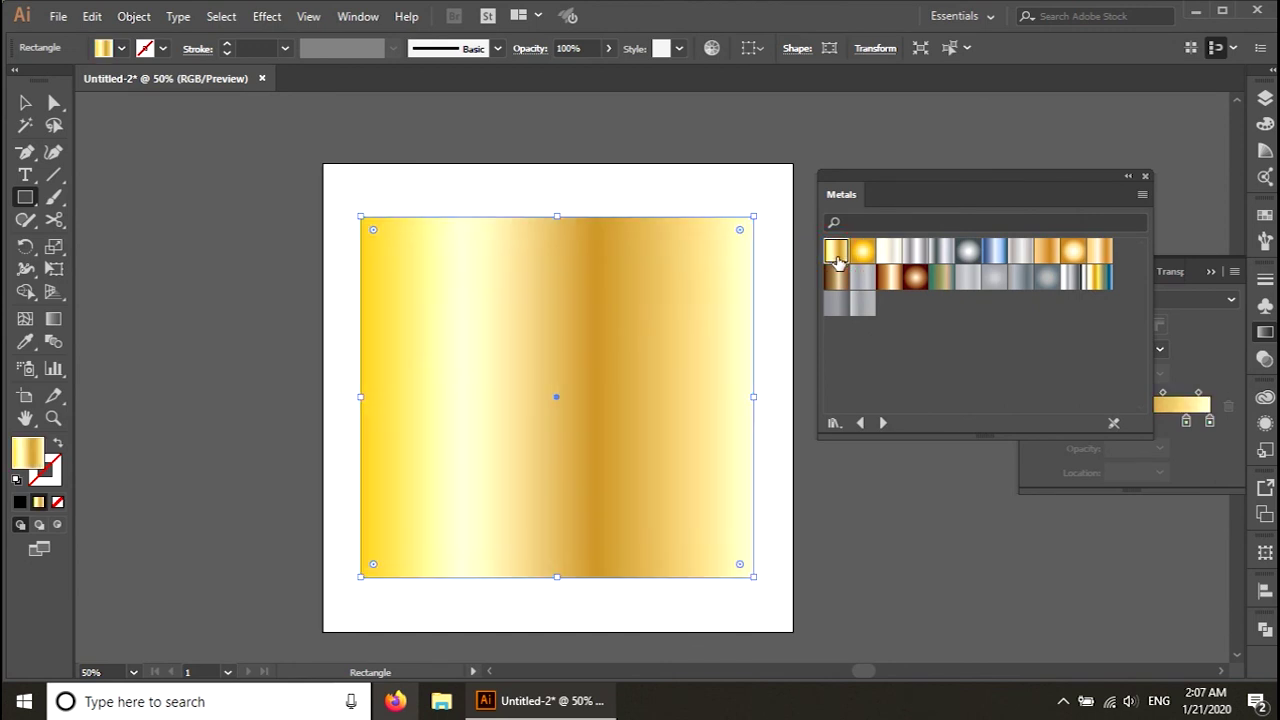
{"action": "left_click", "coordinate": [860, 254]}
{"action": "left_click", "coordinate": [890, 253]}
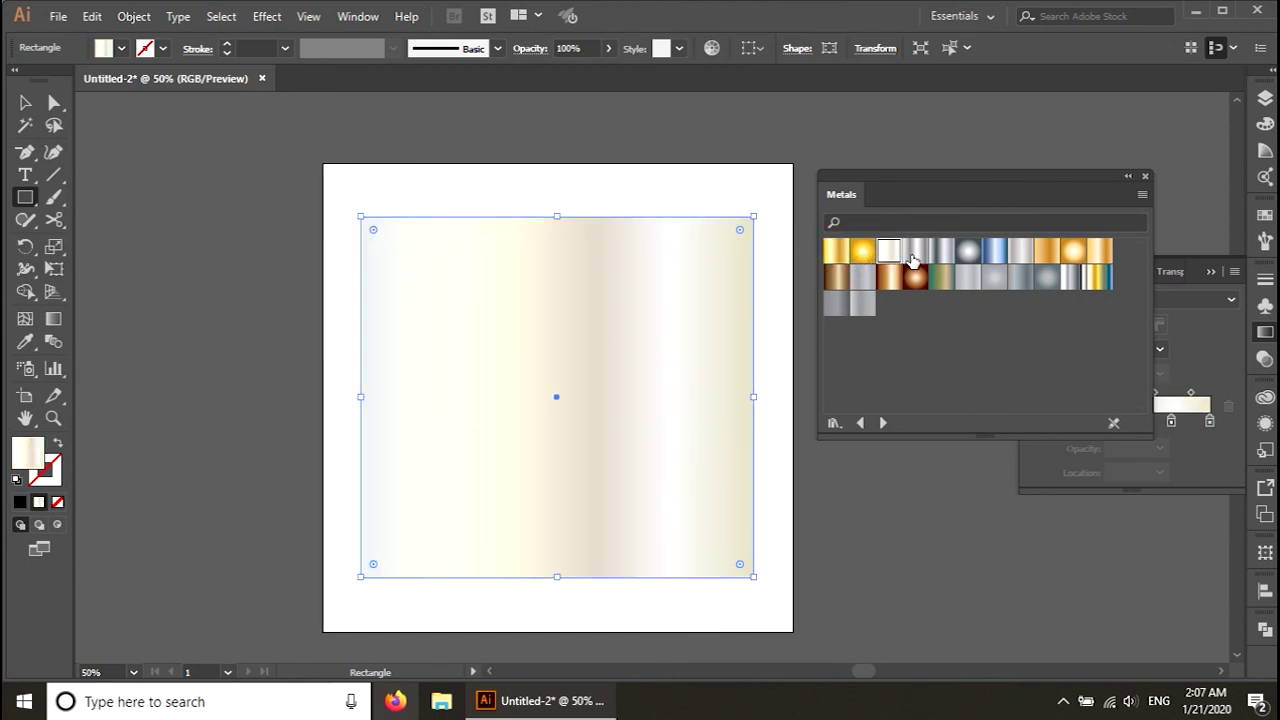
{"action": "left_click", "coordinate": [915, 252]}
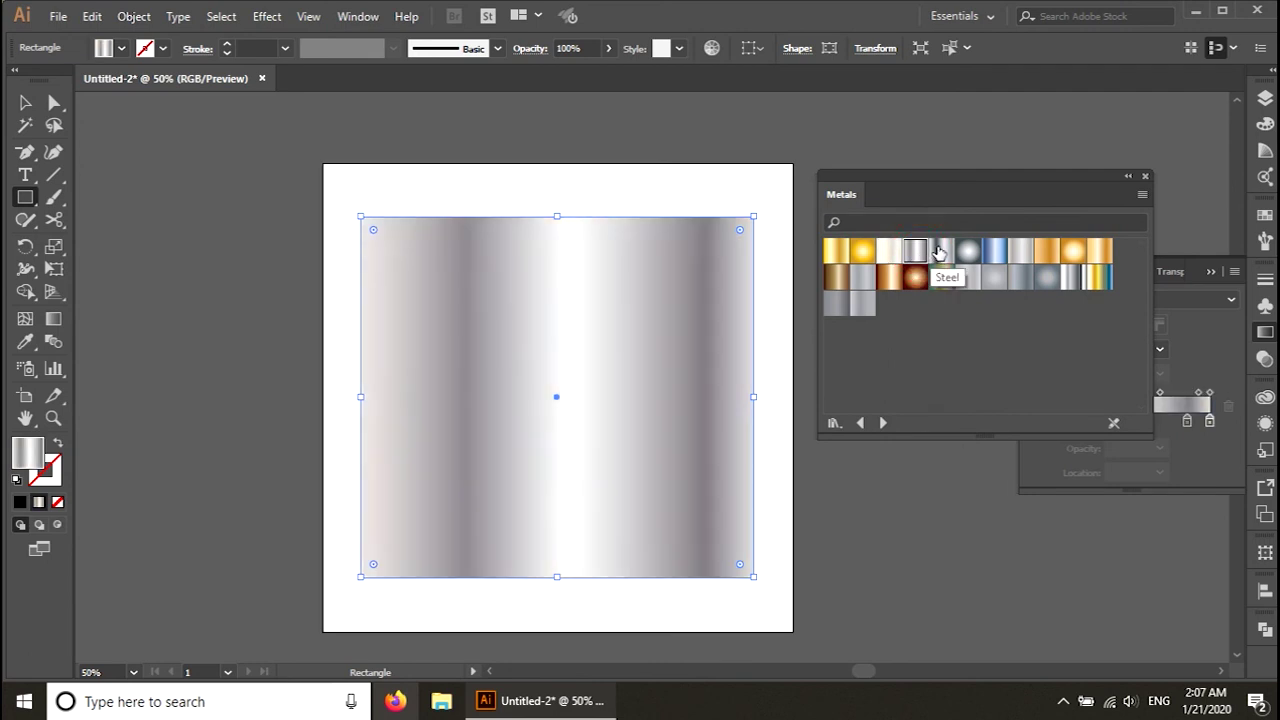
{"action": "left_click", "coordinate": [941, 252]}
{"action": "left_click", "coordinate": [996, 251]}
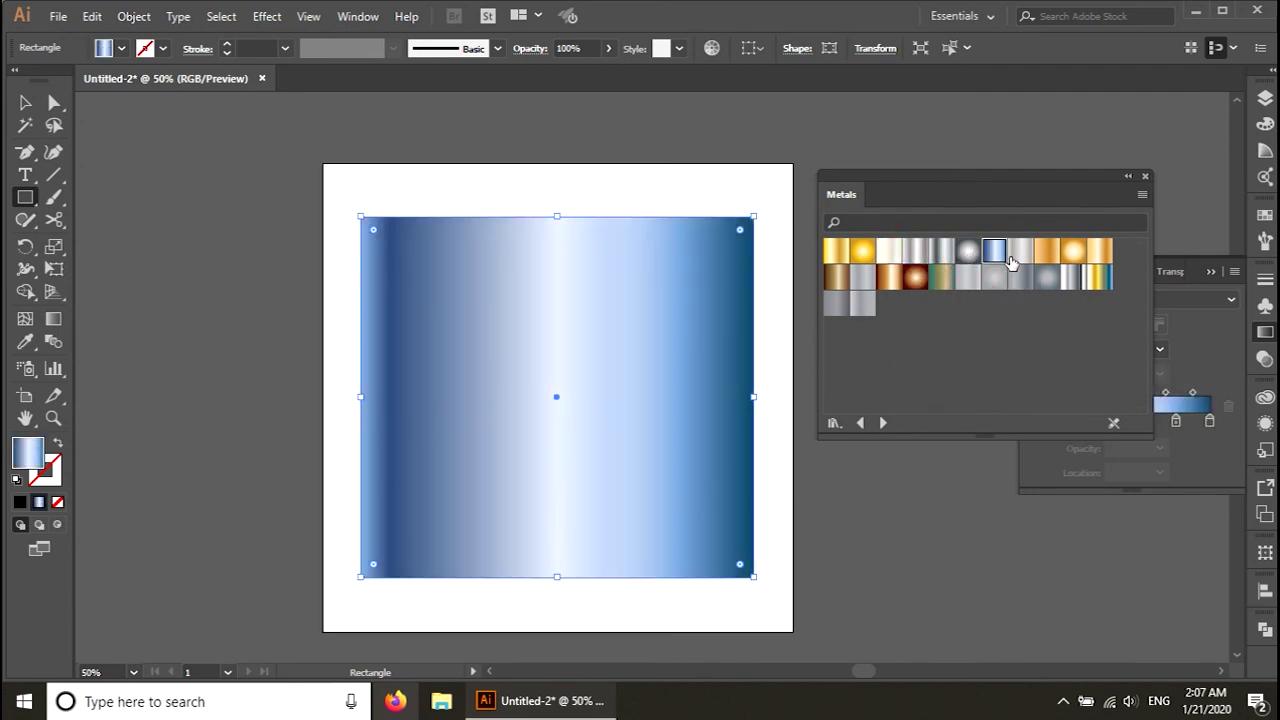
{"action": "left_click", "coordinate": [1074, 255]}
{"action": "left_click", "coordinate": [1099, 251]}
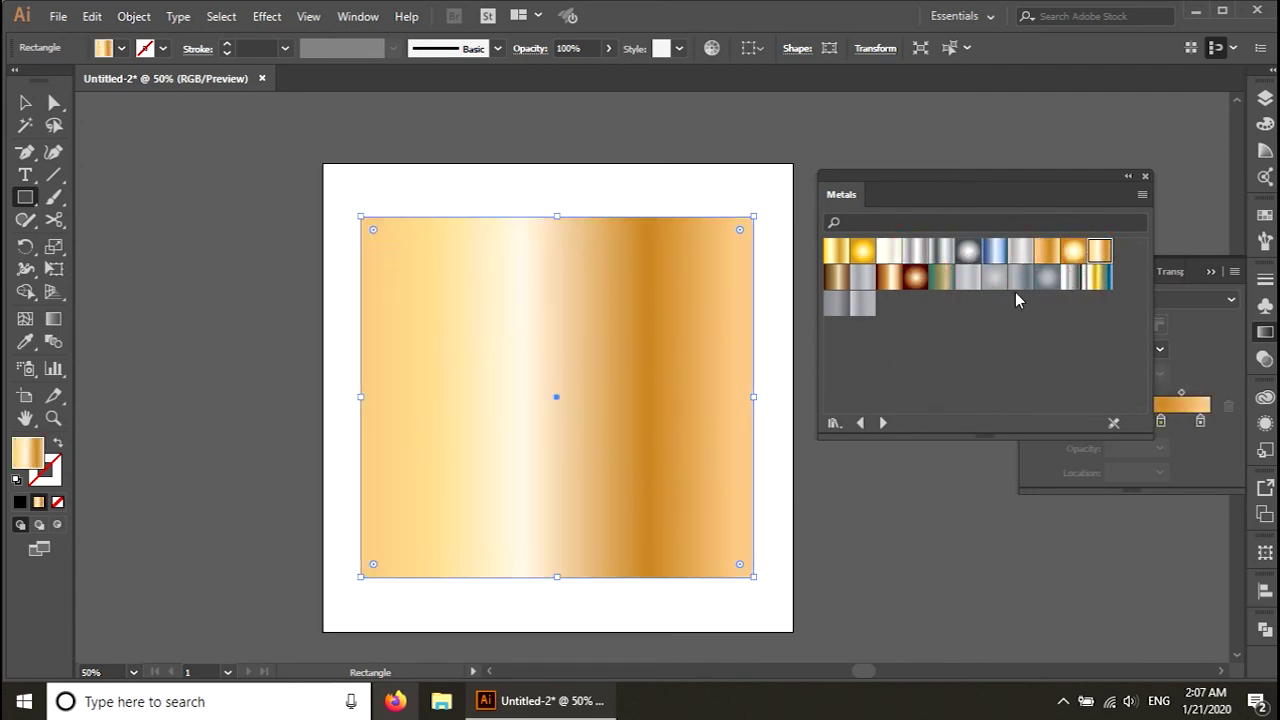
- Try second-row Metals gradients including Copper Radial and the grays on the rectangle, ending with the first linear gold gradient
{"action": "left_click", "coordinate": [837, 279]}
{"action": "left_click", "coordinate": [913, 284]}
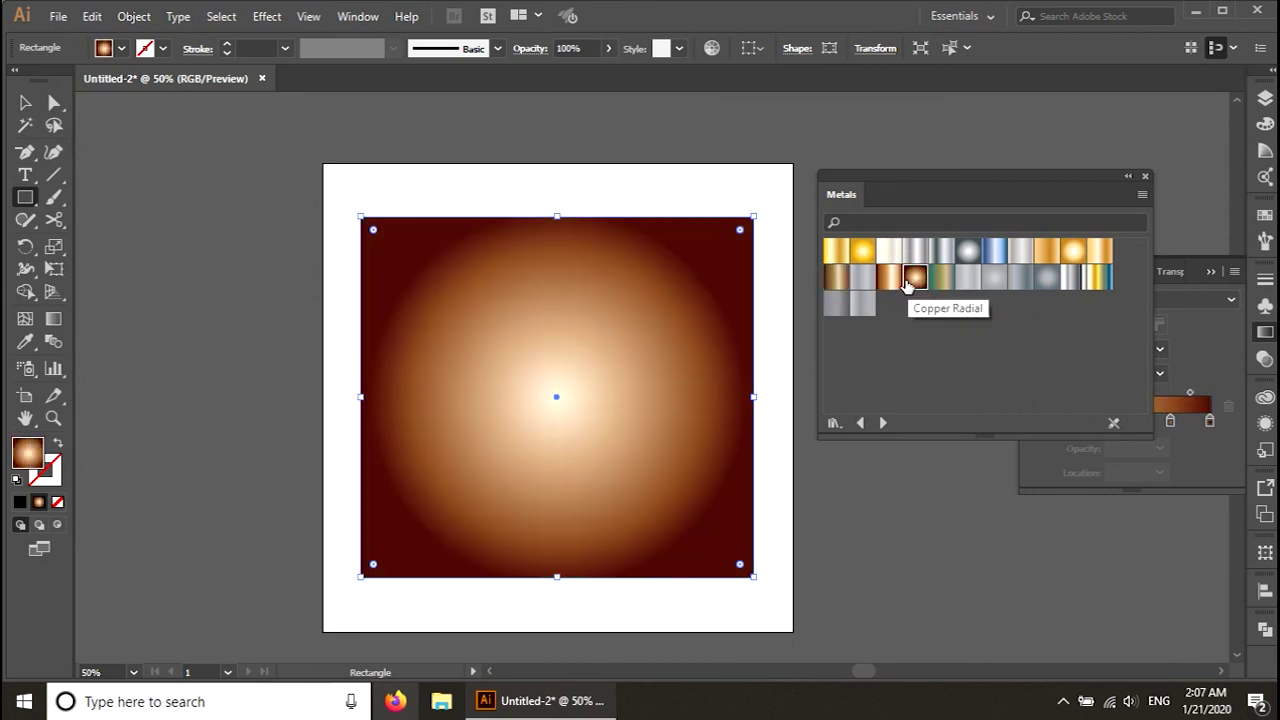
{"action": "left_click", "coordinate": [995, 281]}
{"action": "left_click", "coordinate": [1066, 279]}
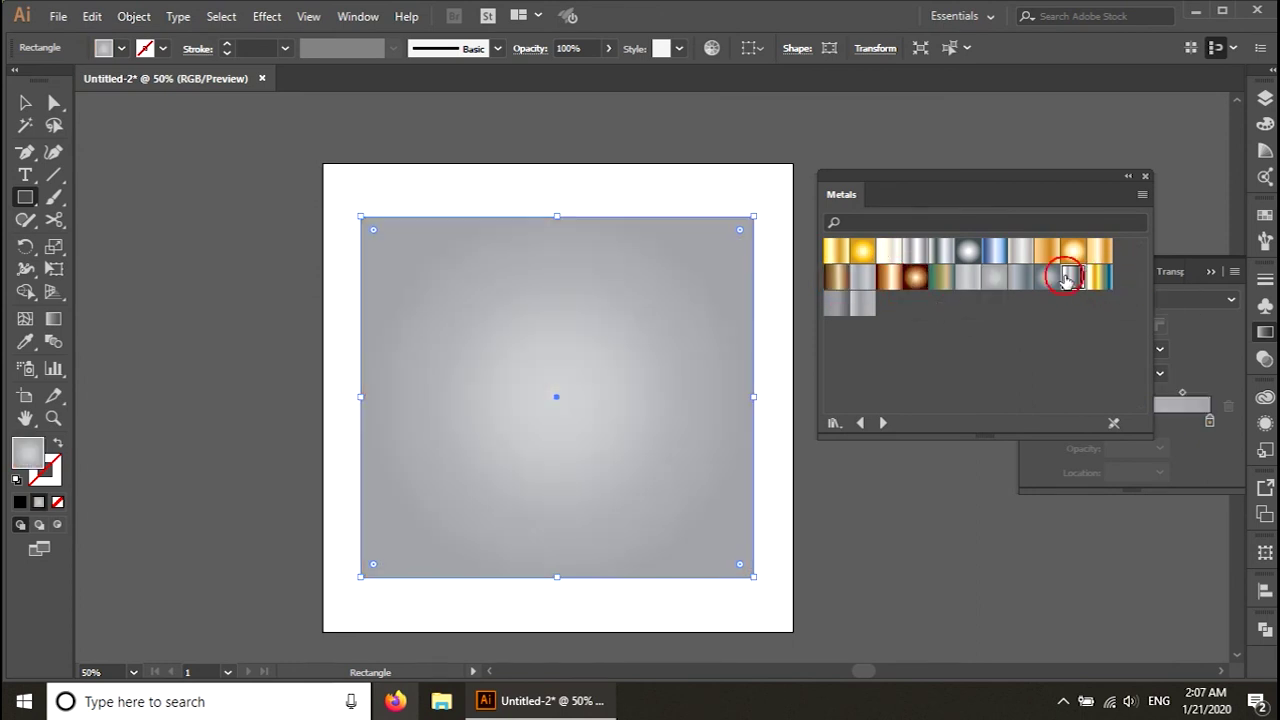
{"action": "left_click", "coordinate": [968, 277]}
{"action": "left_click", "coordinate": [860, 252]}
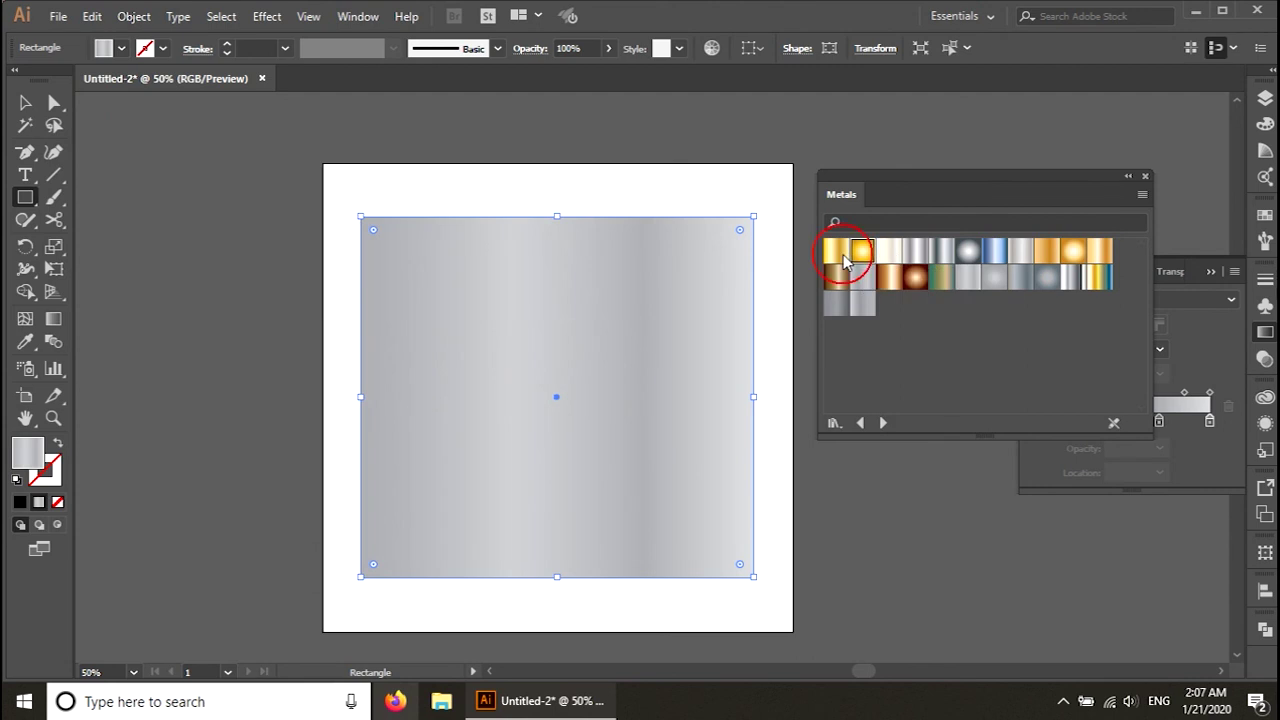
{"action": "left_click", "coordinate": [836, 251]}
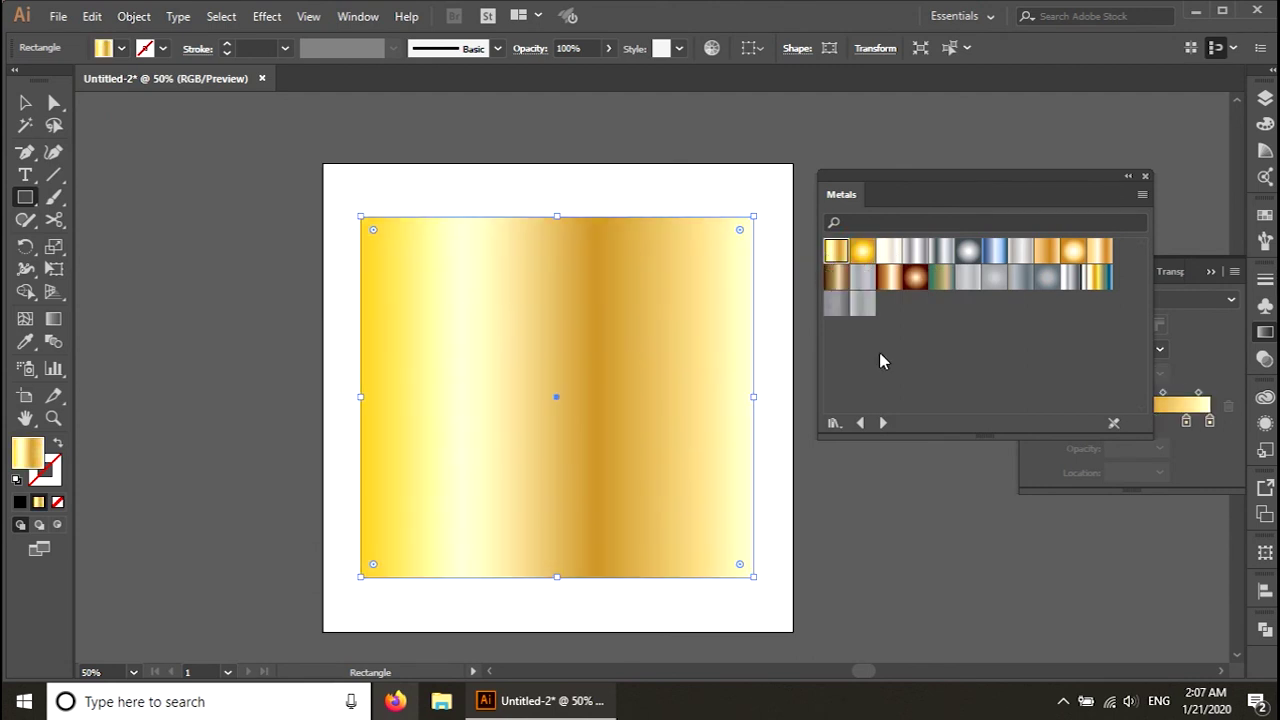
- Browse the gradient libraries that follow Metals, including Pastels and Simple Radial
{"action": "left_click", "coordinate": [885, 424]}
{"action": "left_click", "coordinate": [885, 424]}
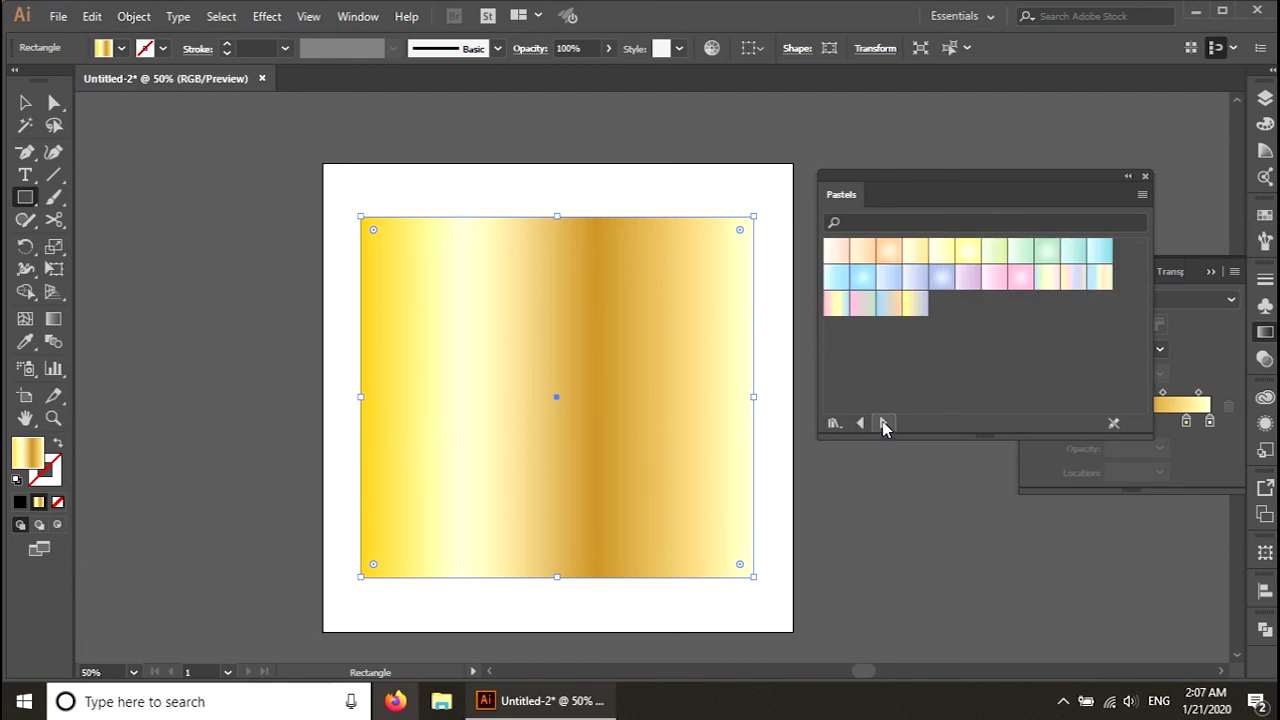
{"action": "left_click", "coordinate": [885, 424]}
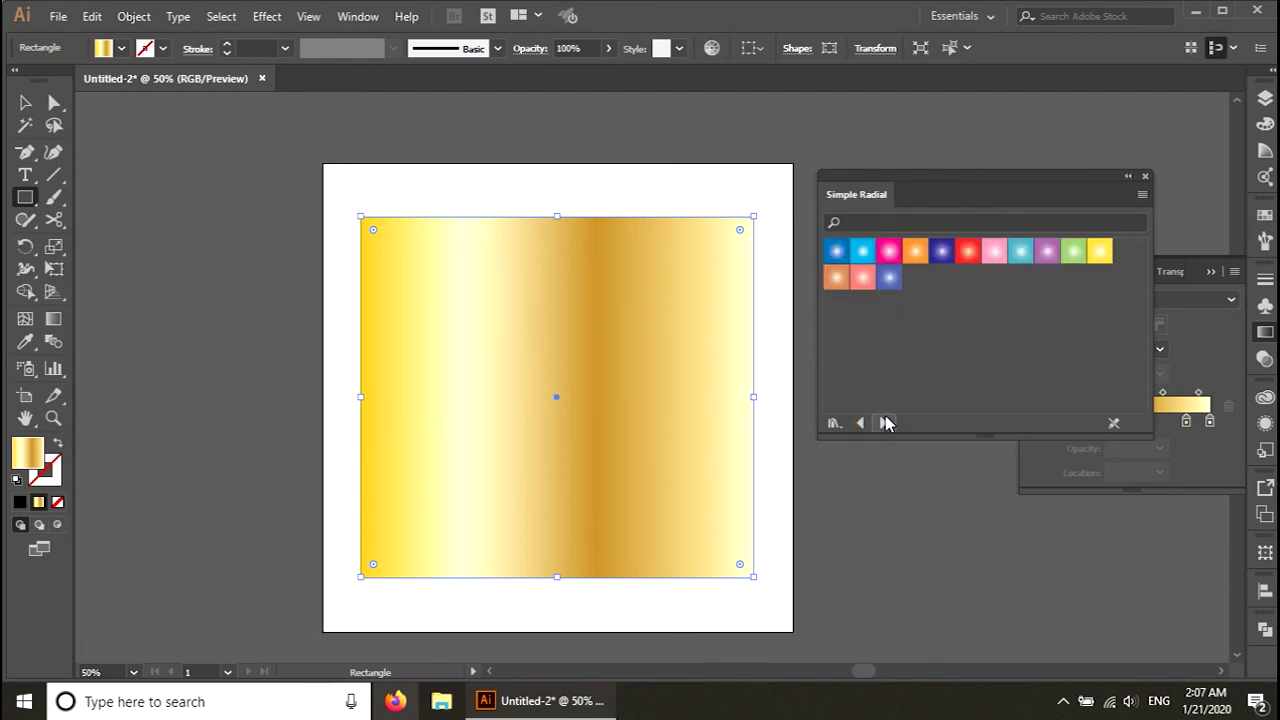
{"action": "left_click", "coordinate": [885, 424]}
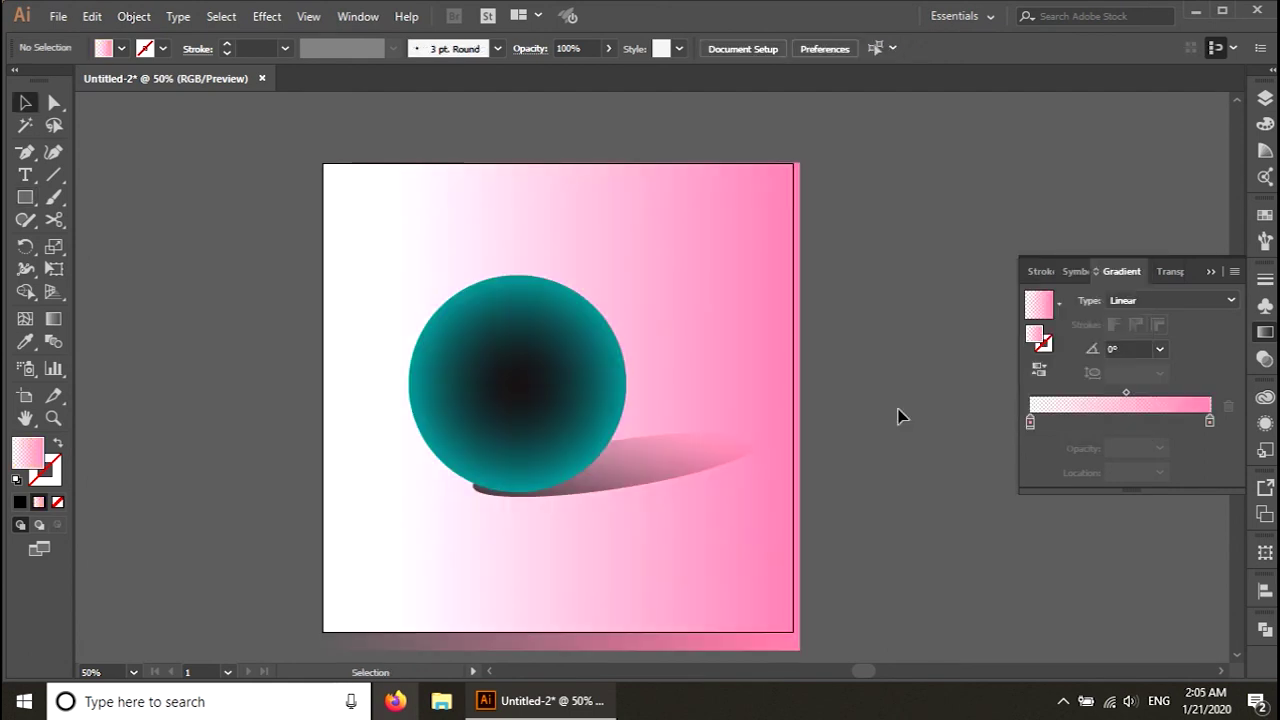